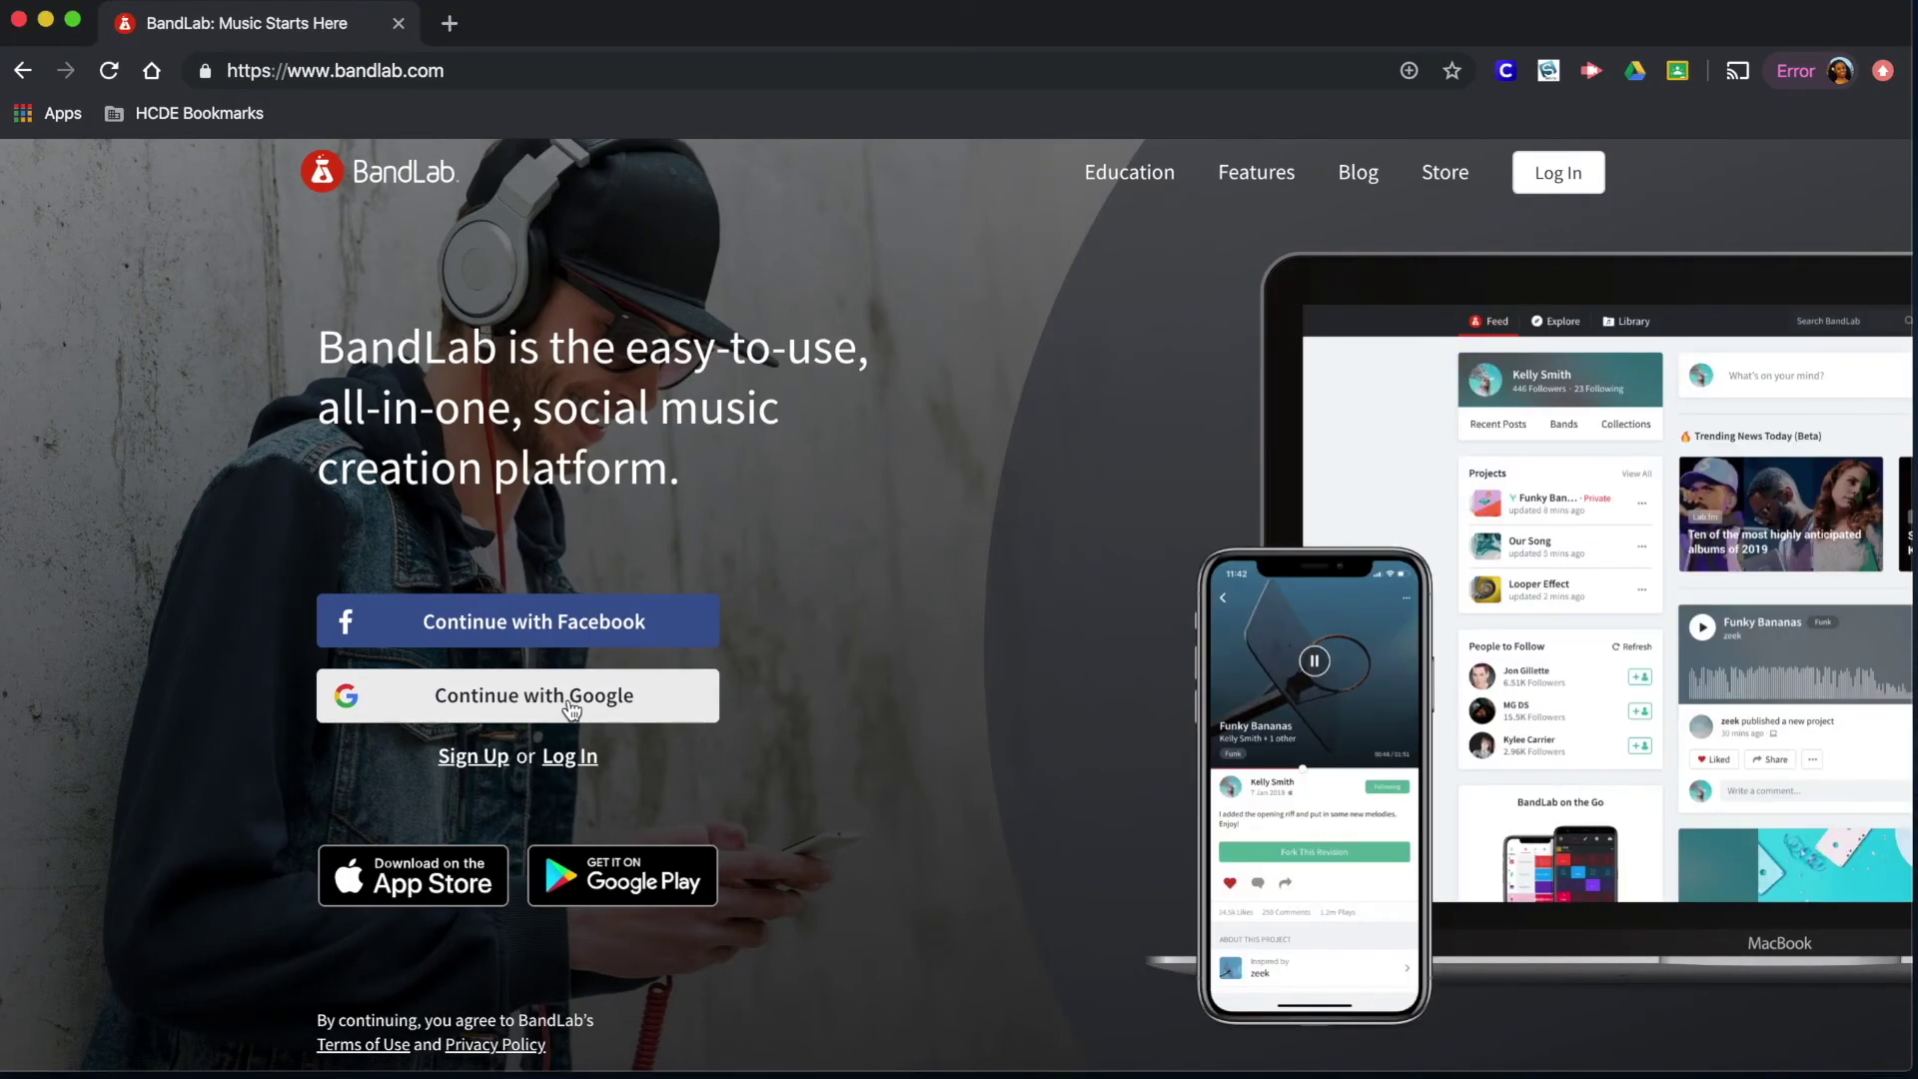
Sign in with the Google account, create a new project and choose to browse loops for it
click(569, 708)
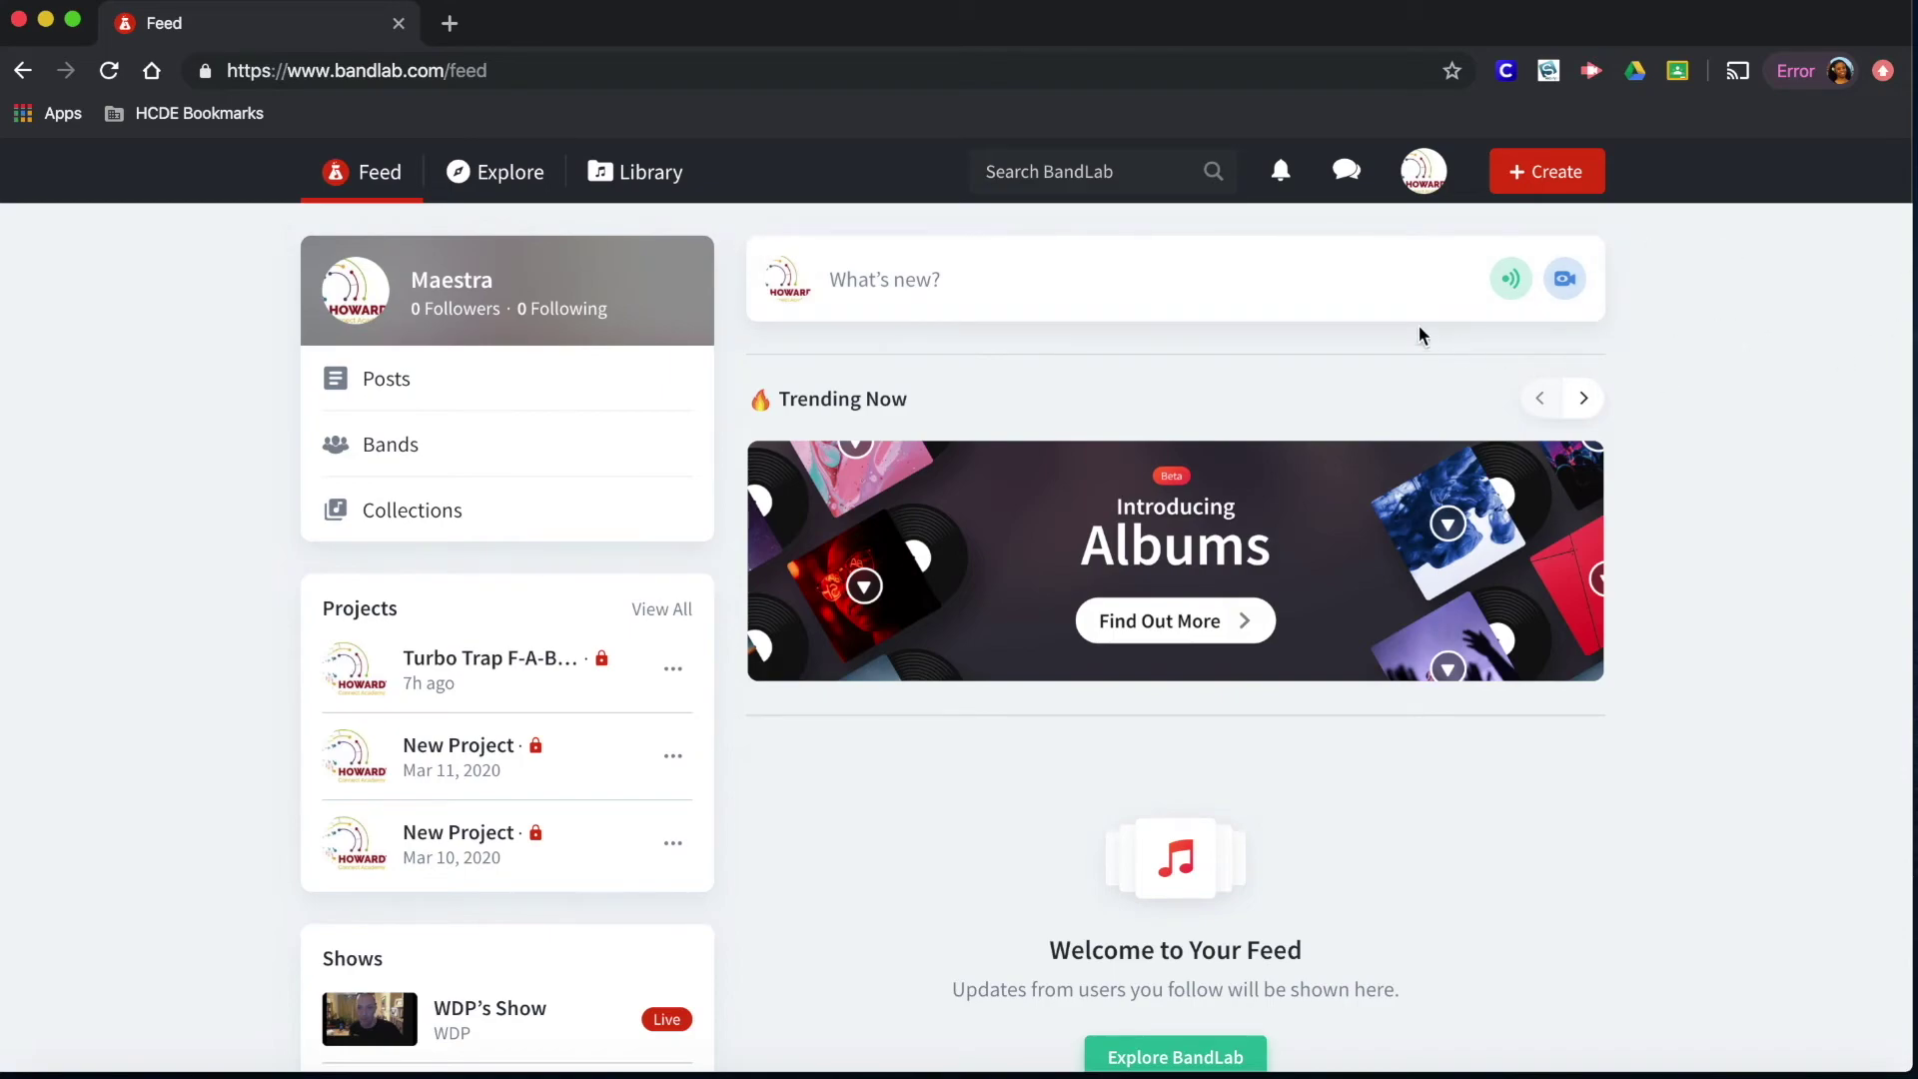
click(1546, 180)
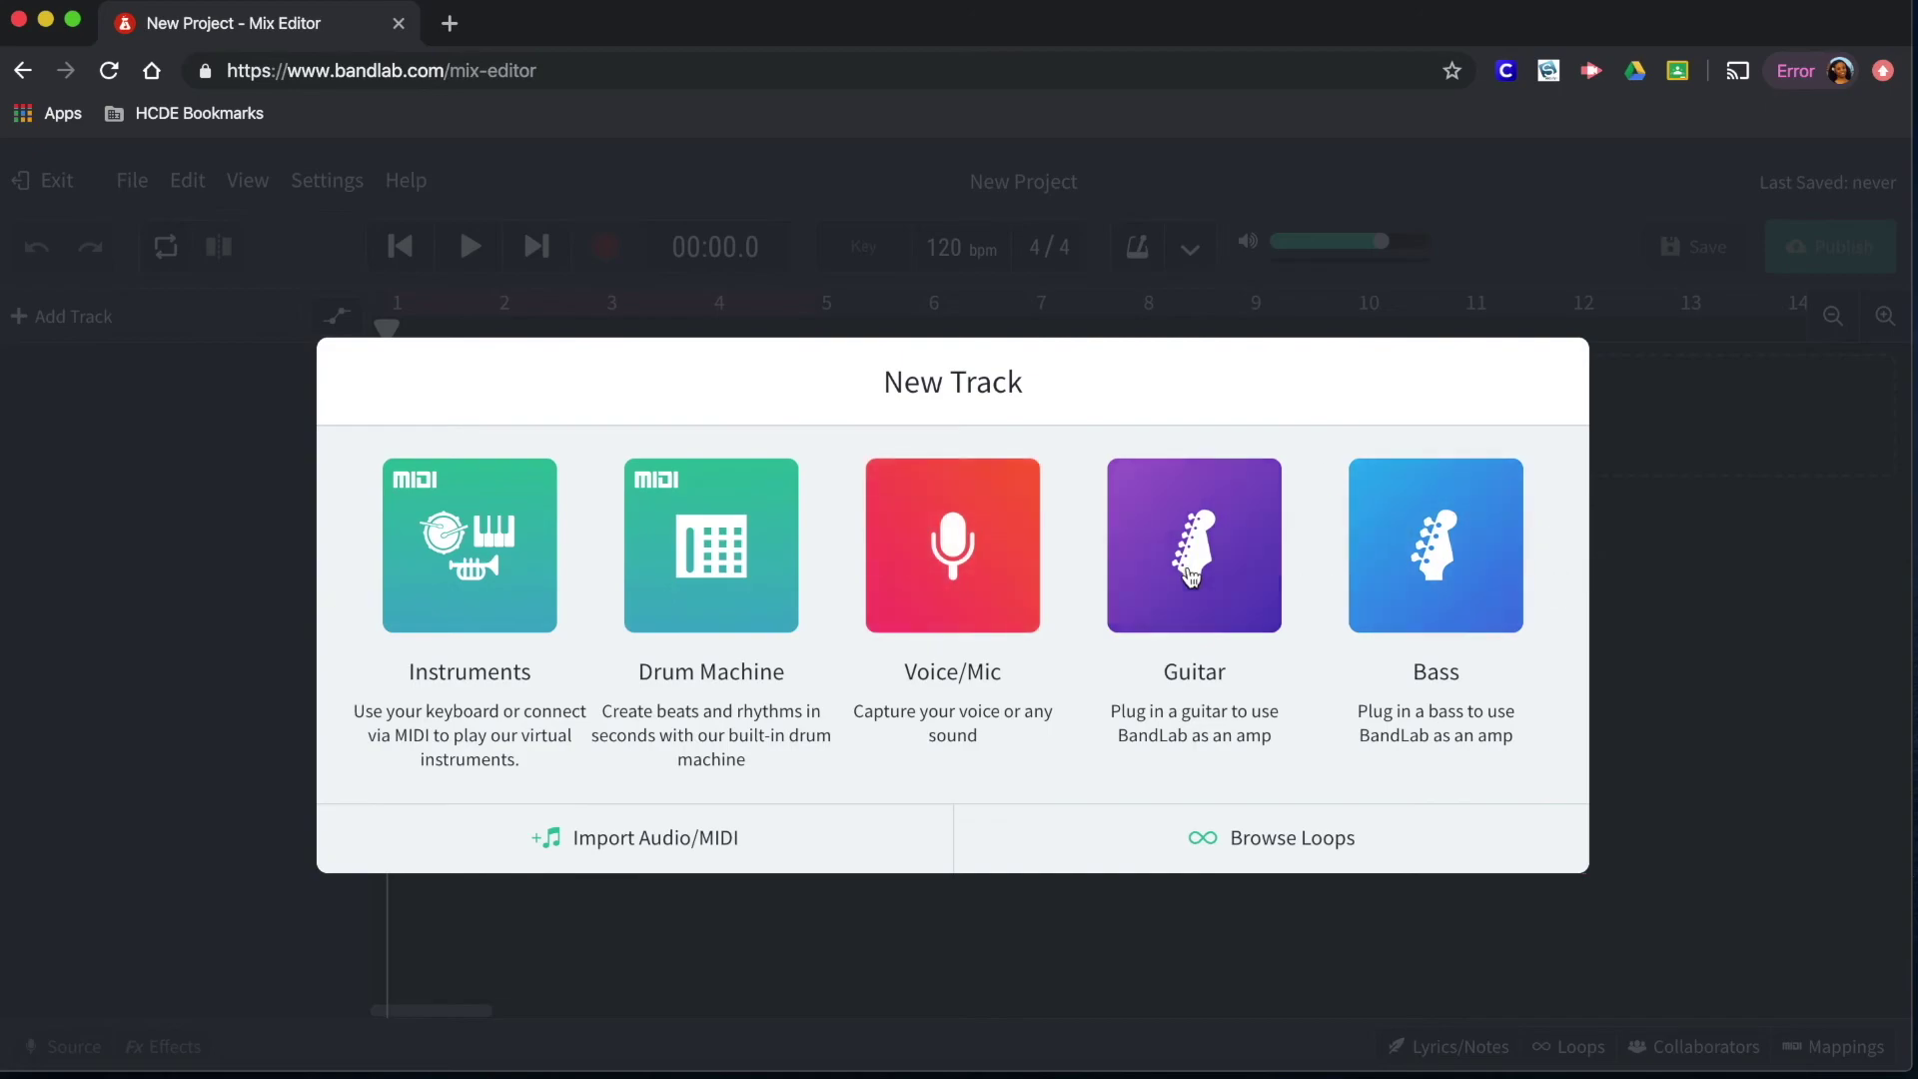
click(1300, 856)
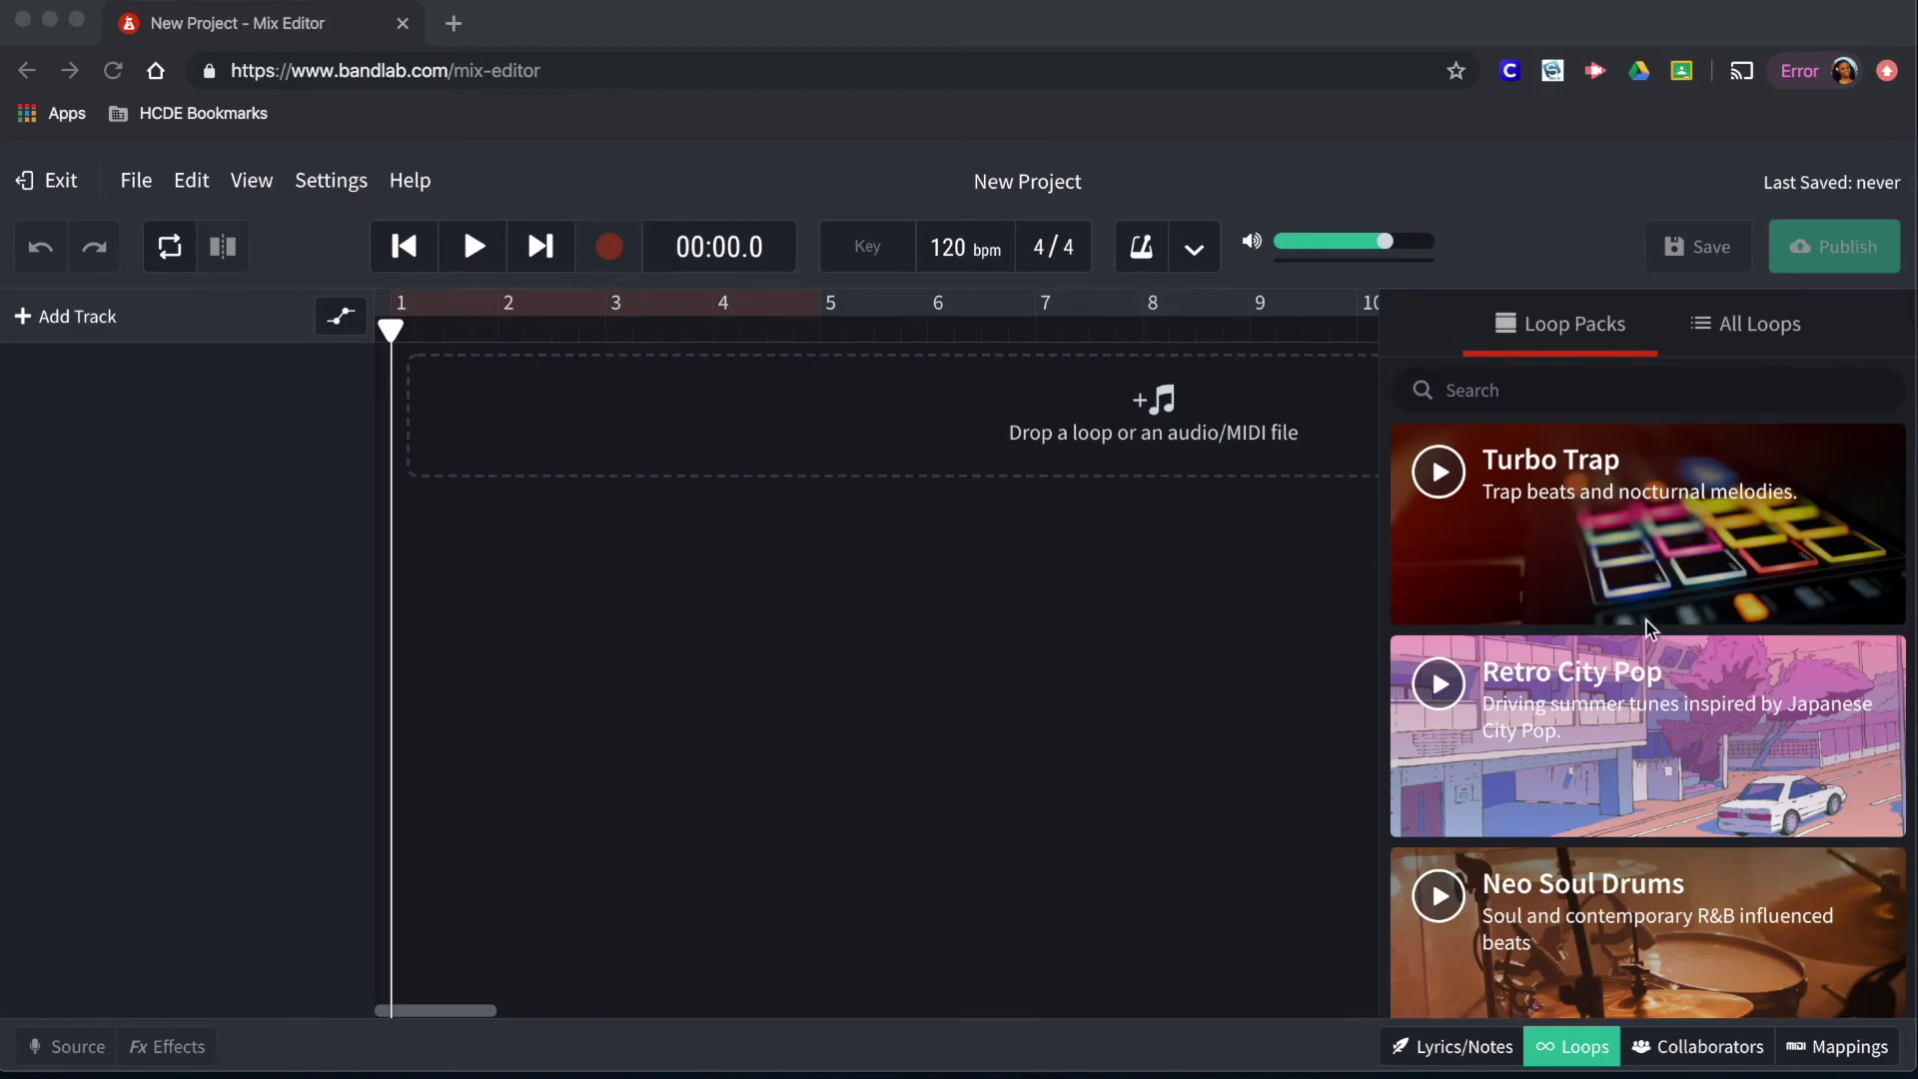
Open the Turbo Trap loop pack and look through its bass, drum, riser and synth loops
scroll(1628, 674, up, 1)
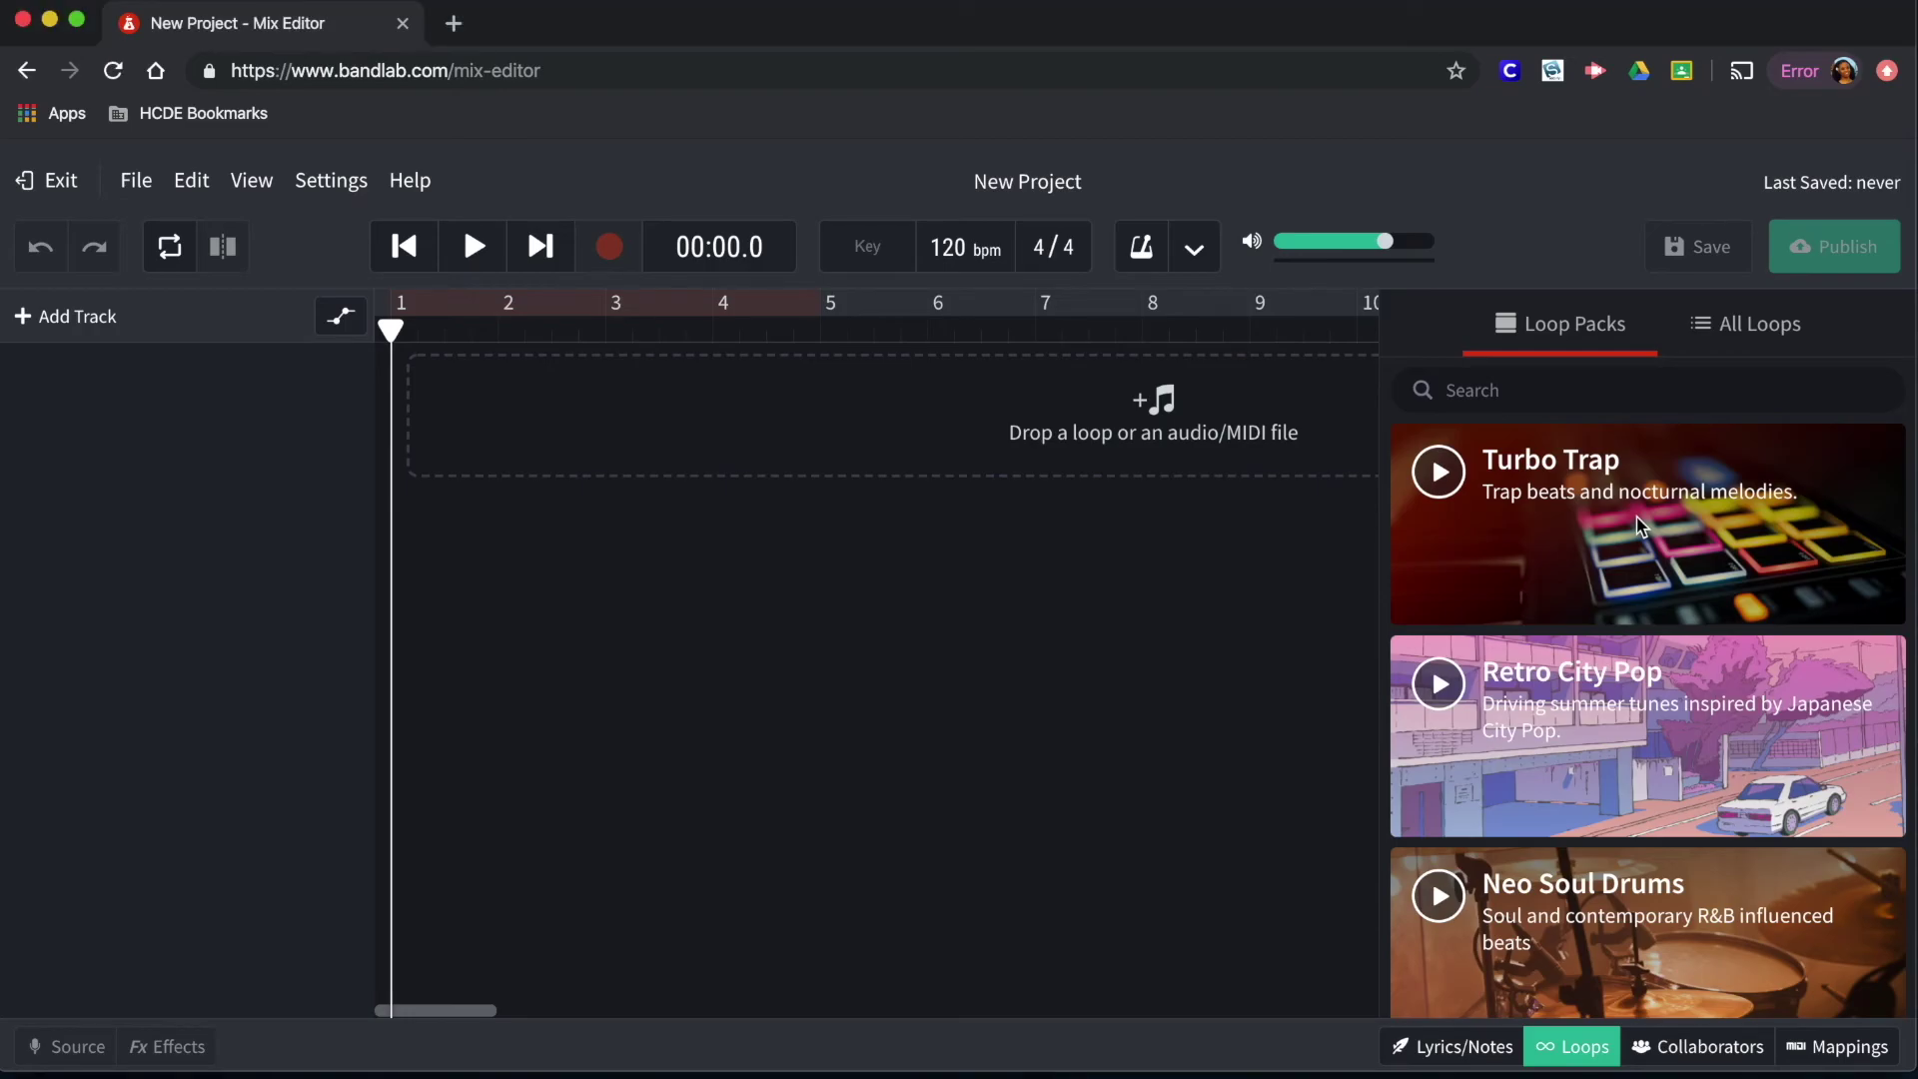
click(1615, 514)
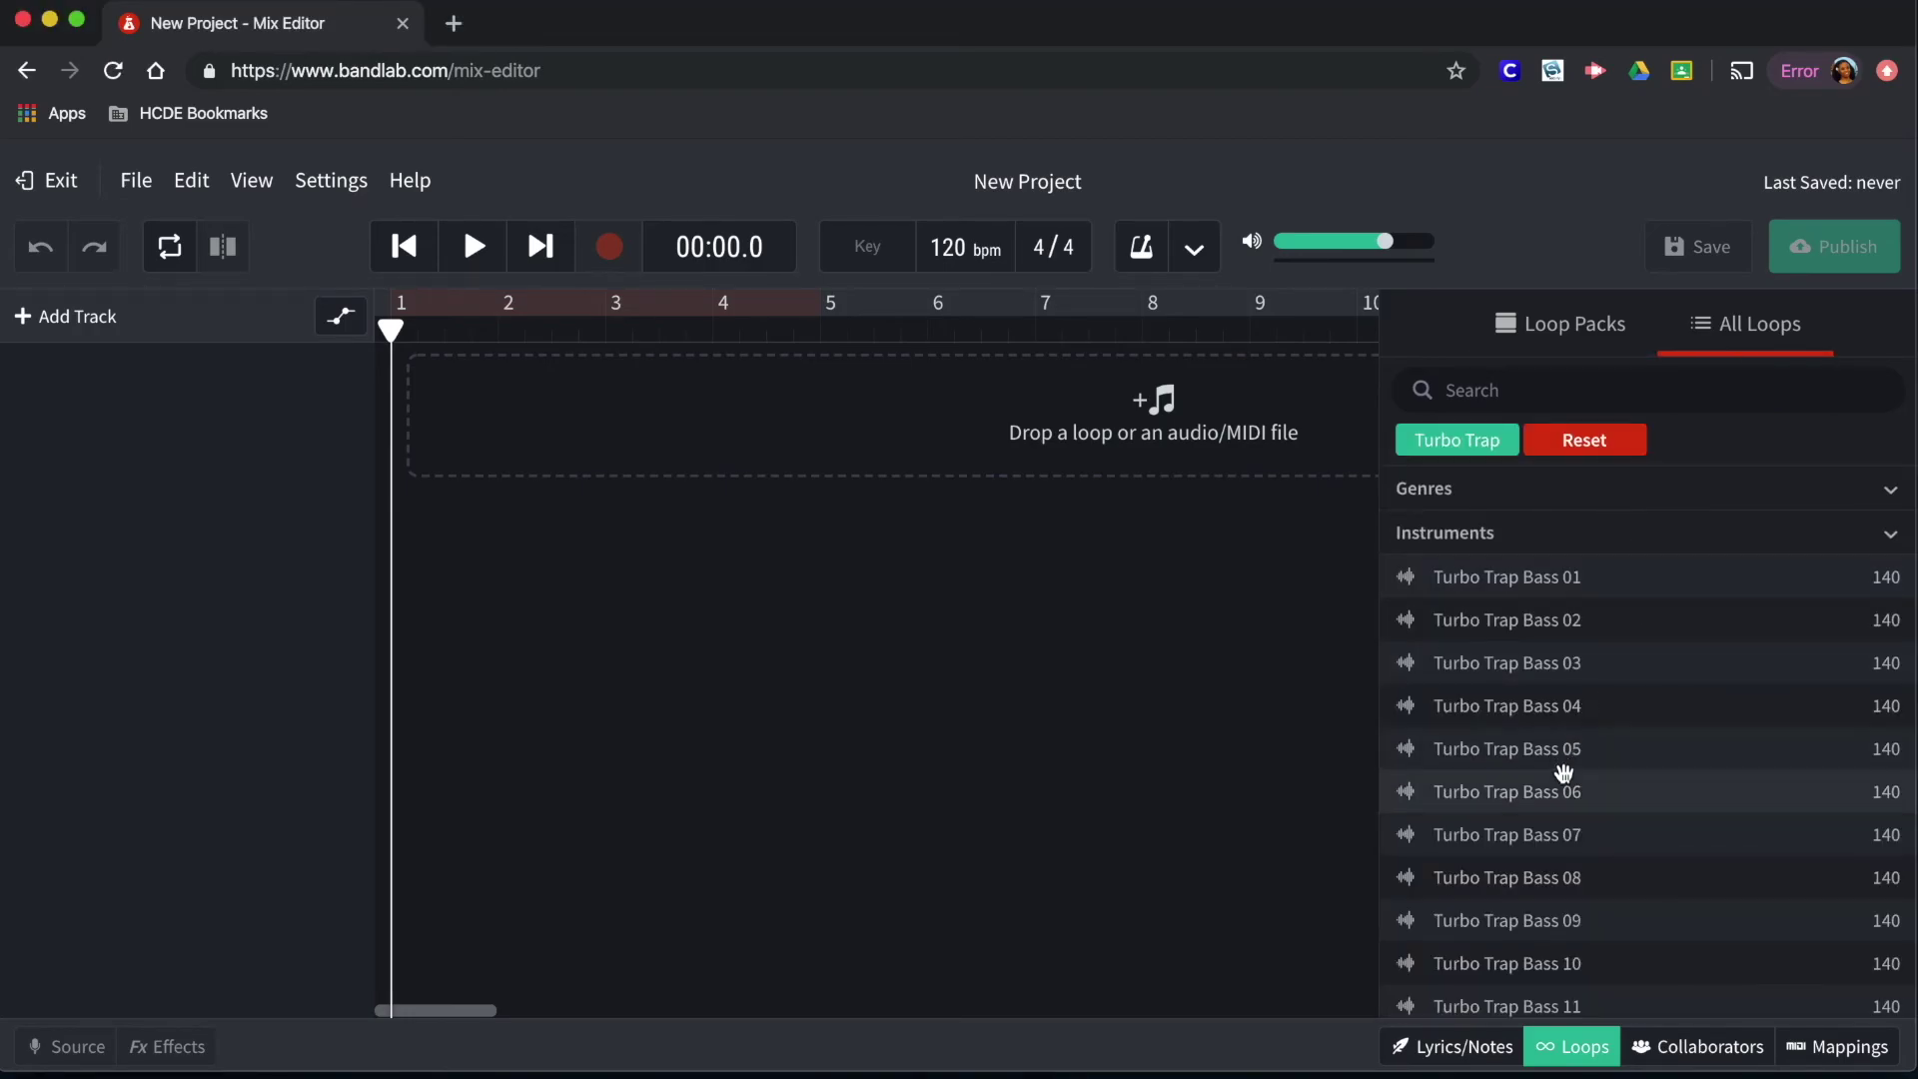
scroll(1565, 774, down, 15)
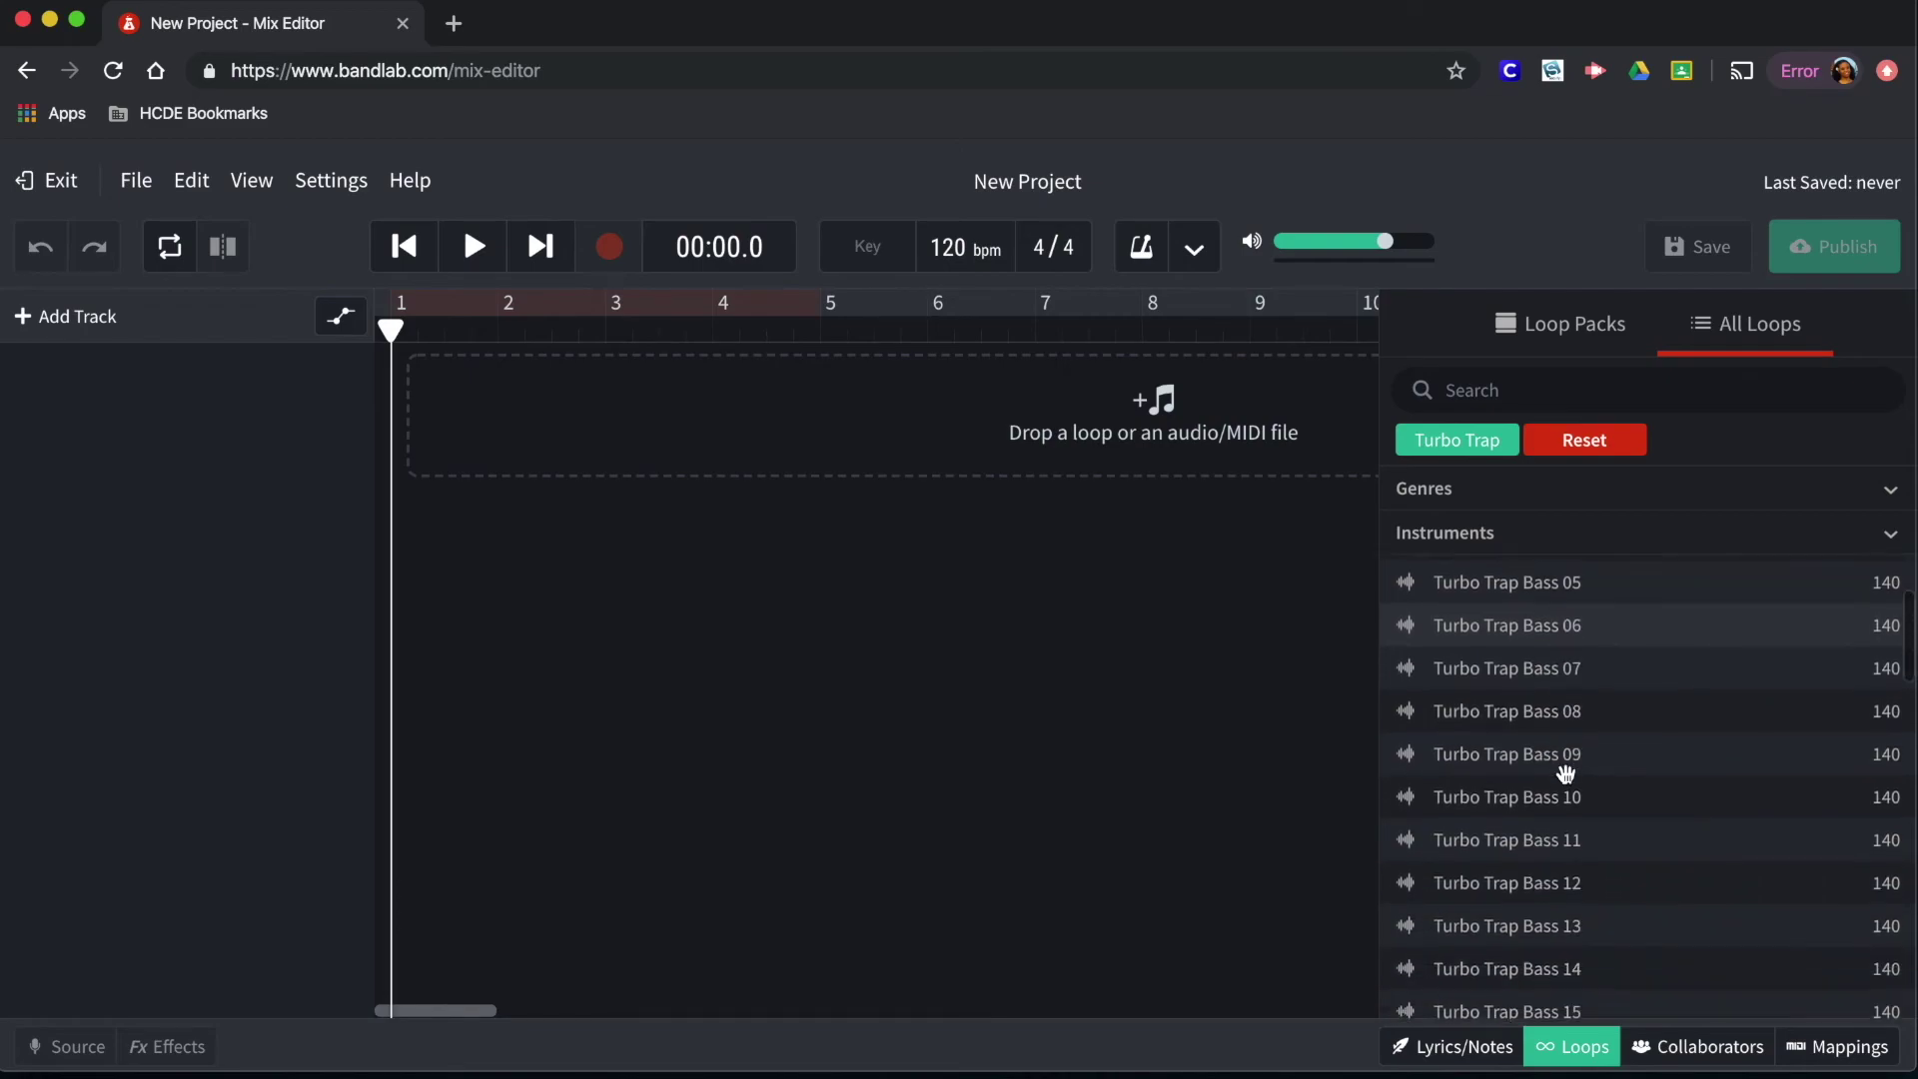
scroll(1565, 774, up, 15)
scroll(1565, 774, down, 12)
scroll(1565, 774, down, 10)
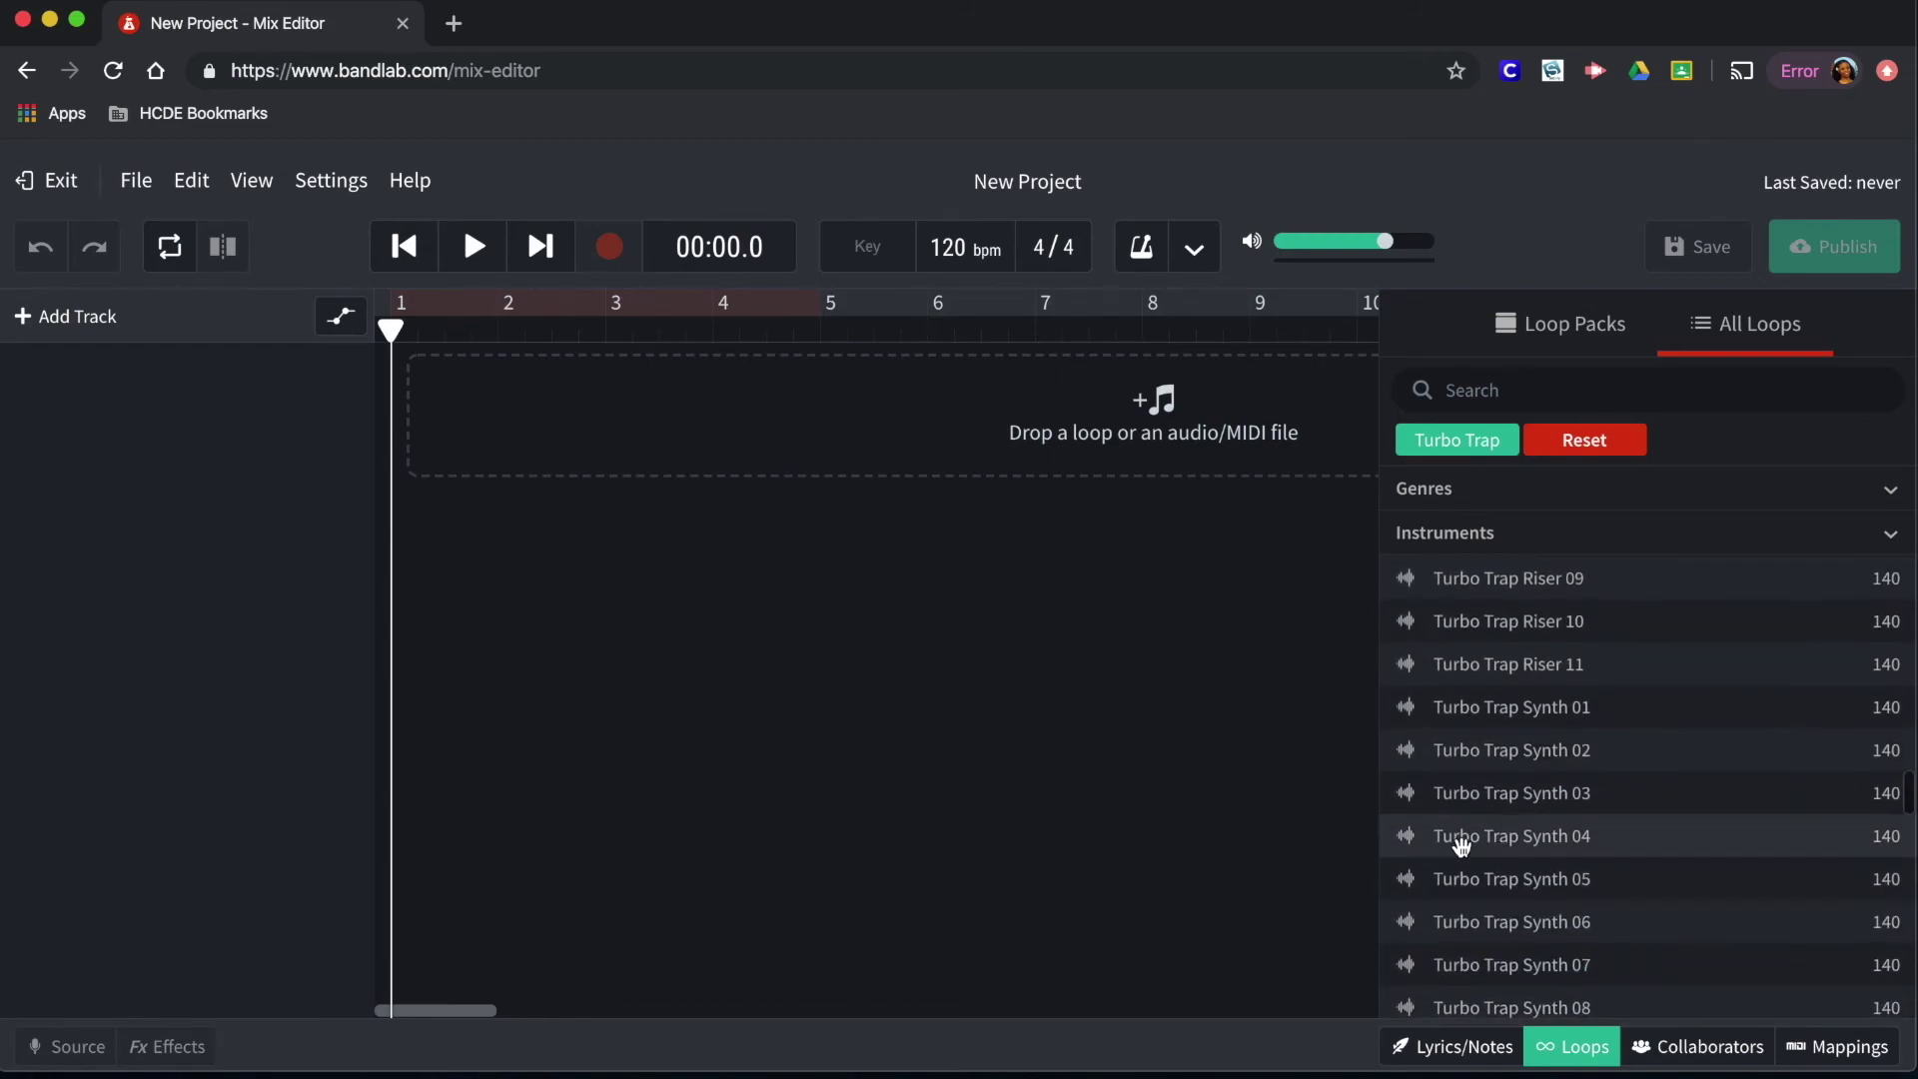
scroll(1489, 879, down, 12)
scroll(1462, 844, up, 20)
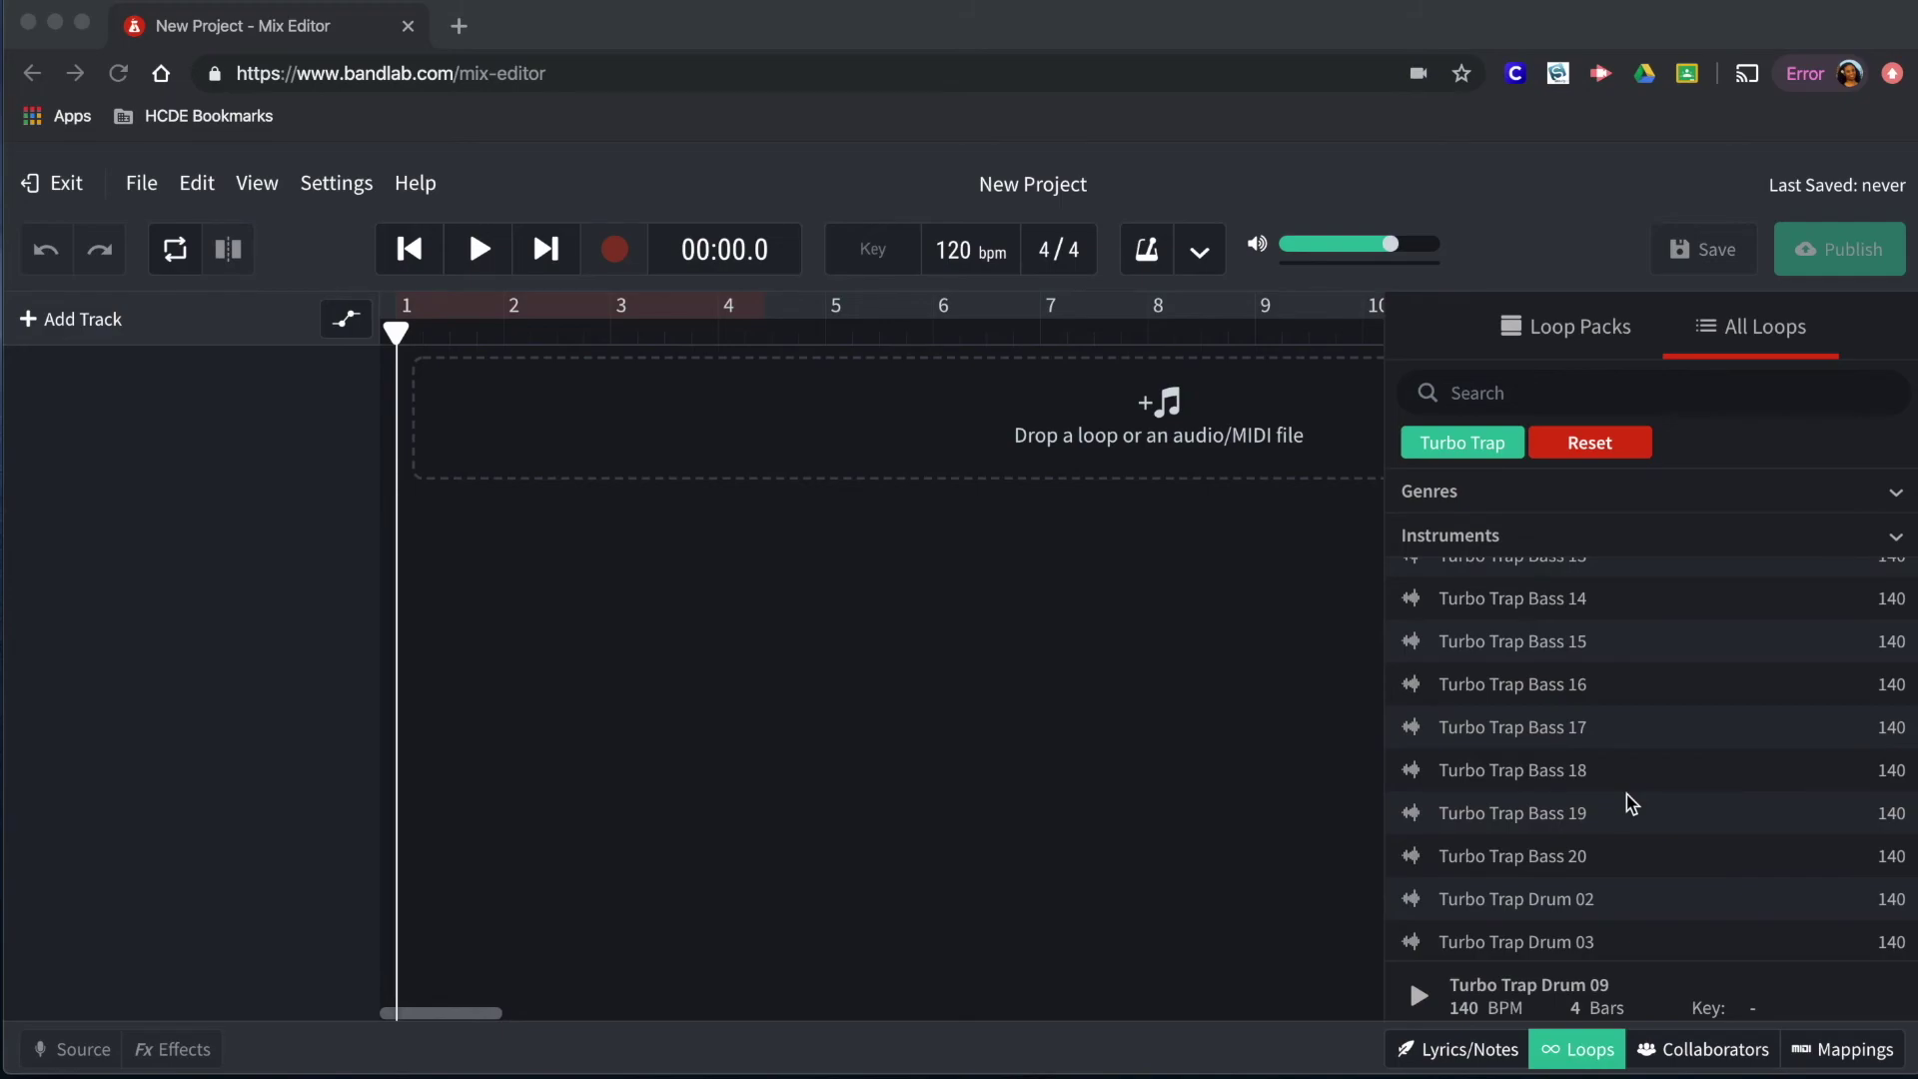
Add the Turbo Trap Drum 09 loop as the first track, aligned with the start of bar 1
scroll(1630, 804, down, 5)
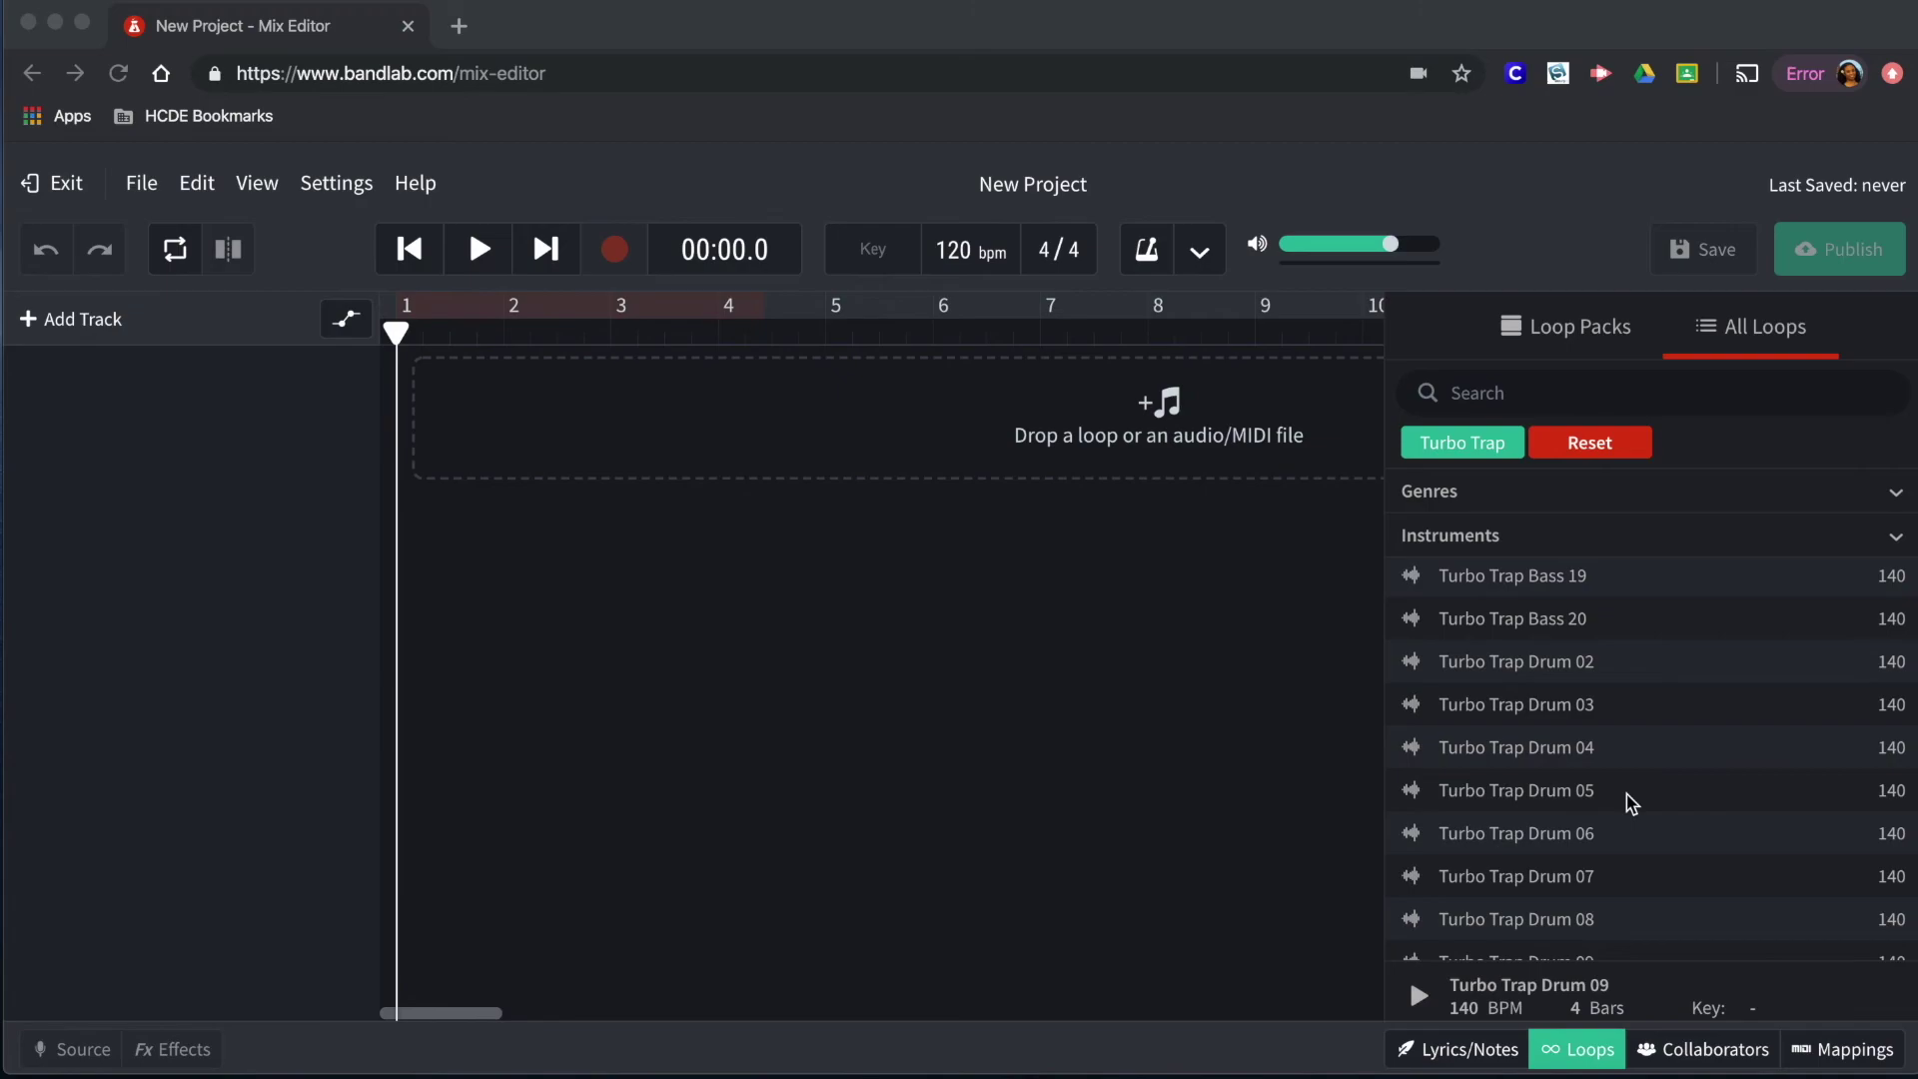
scroll(1630, 804, down, 1)
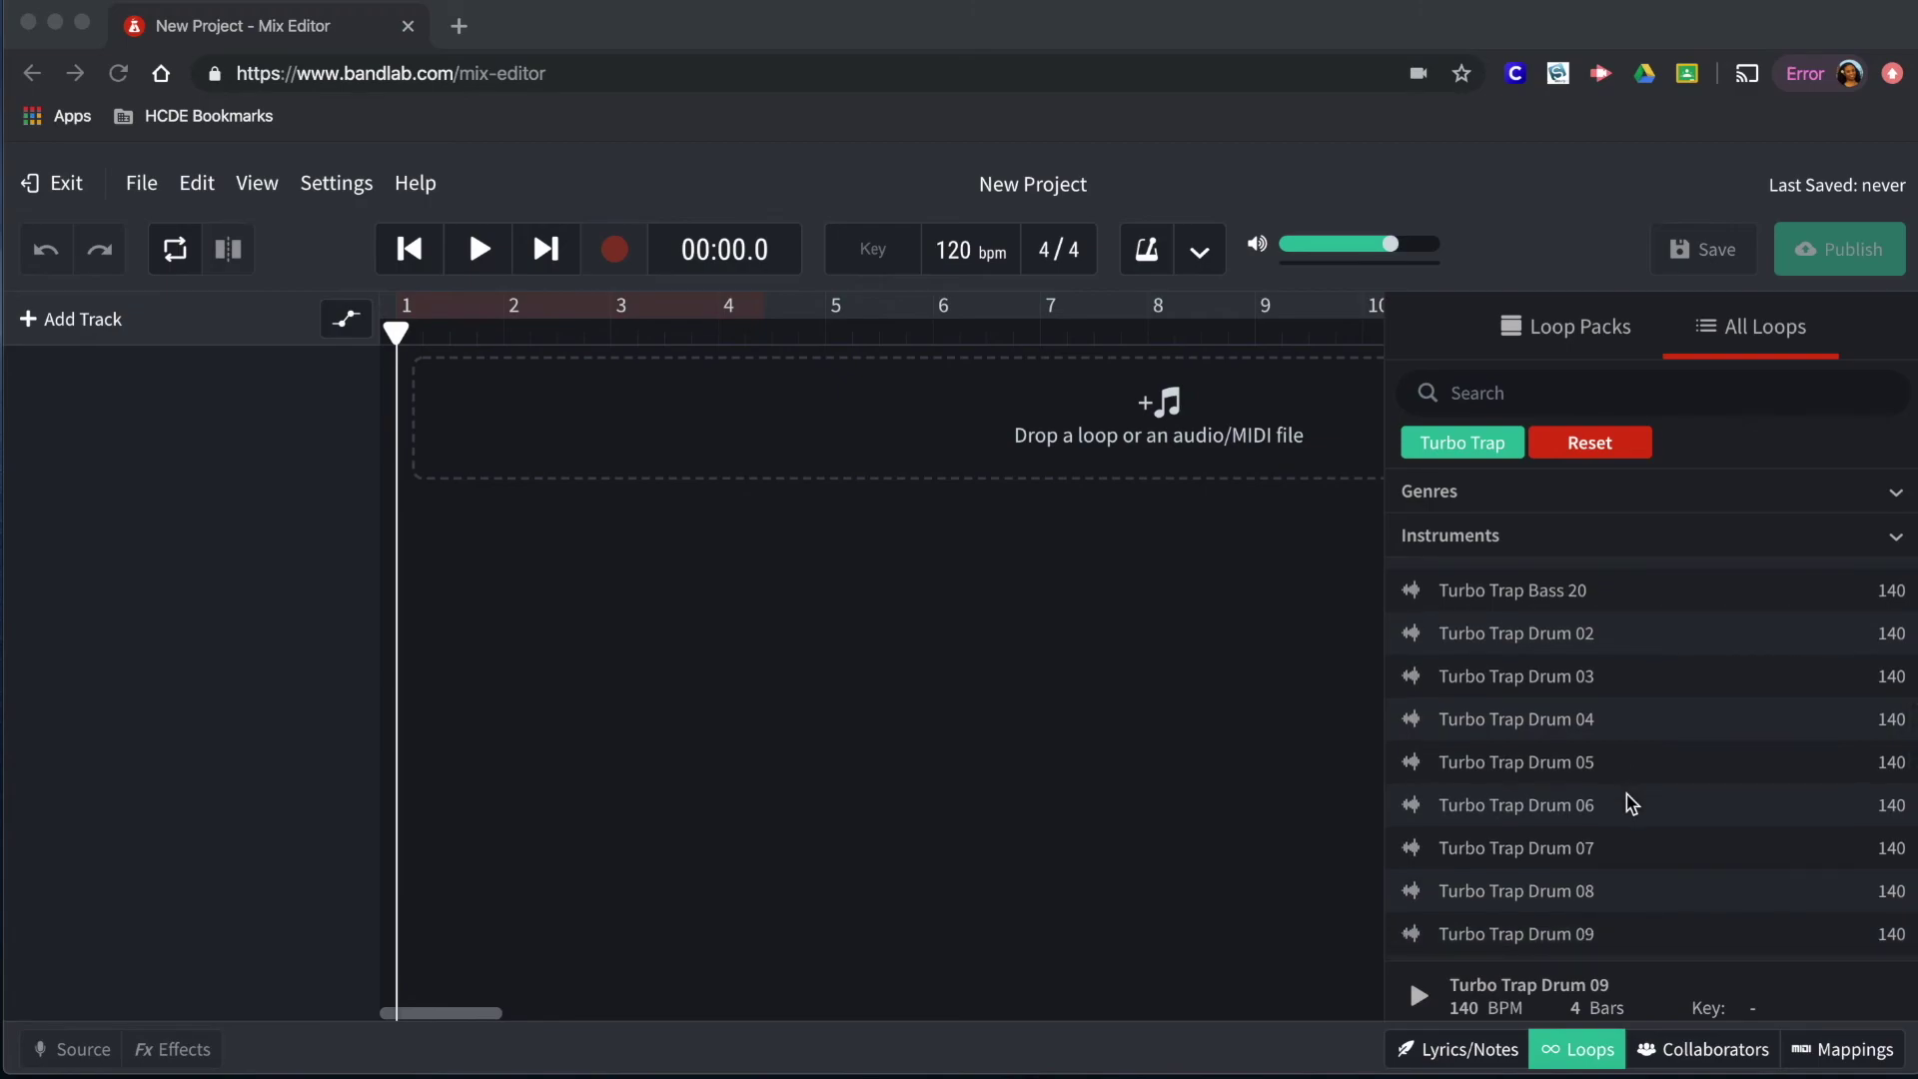
scroll(1630, 804, down, 3)
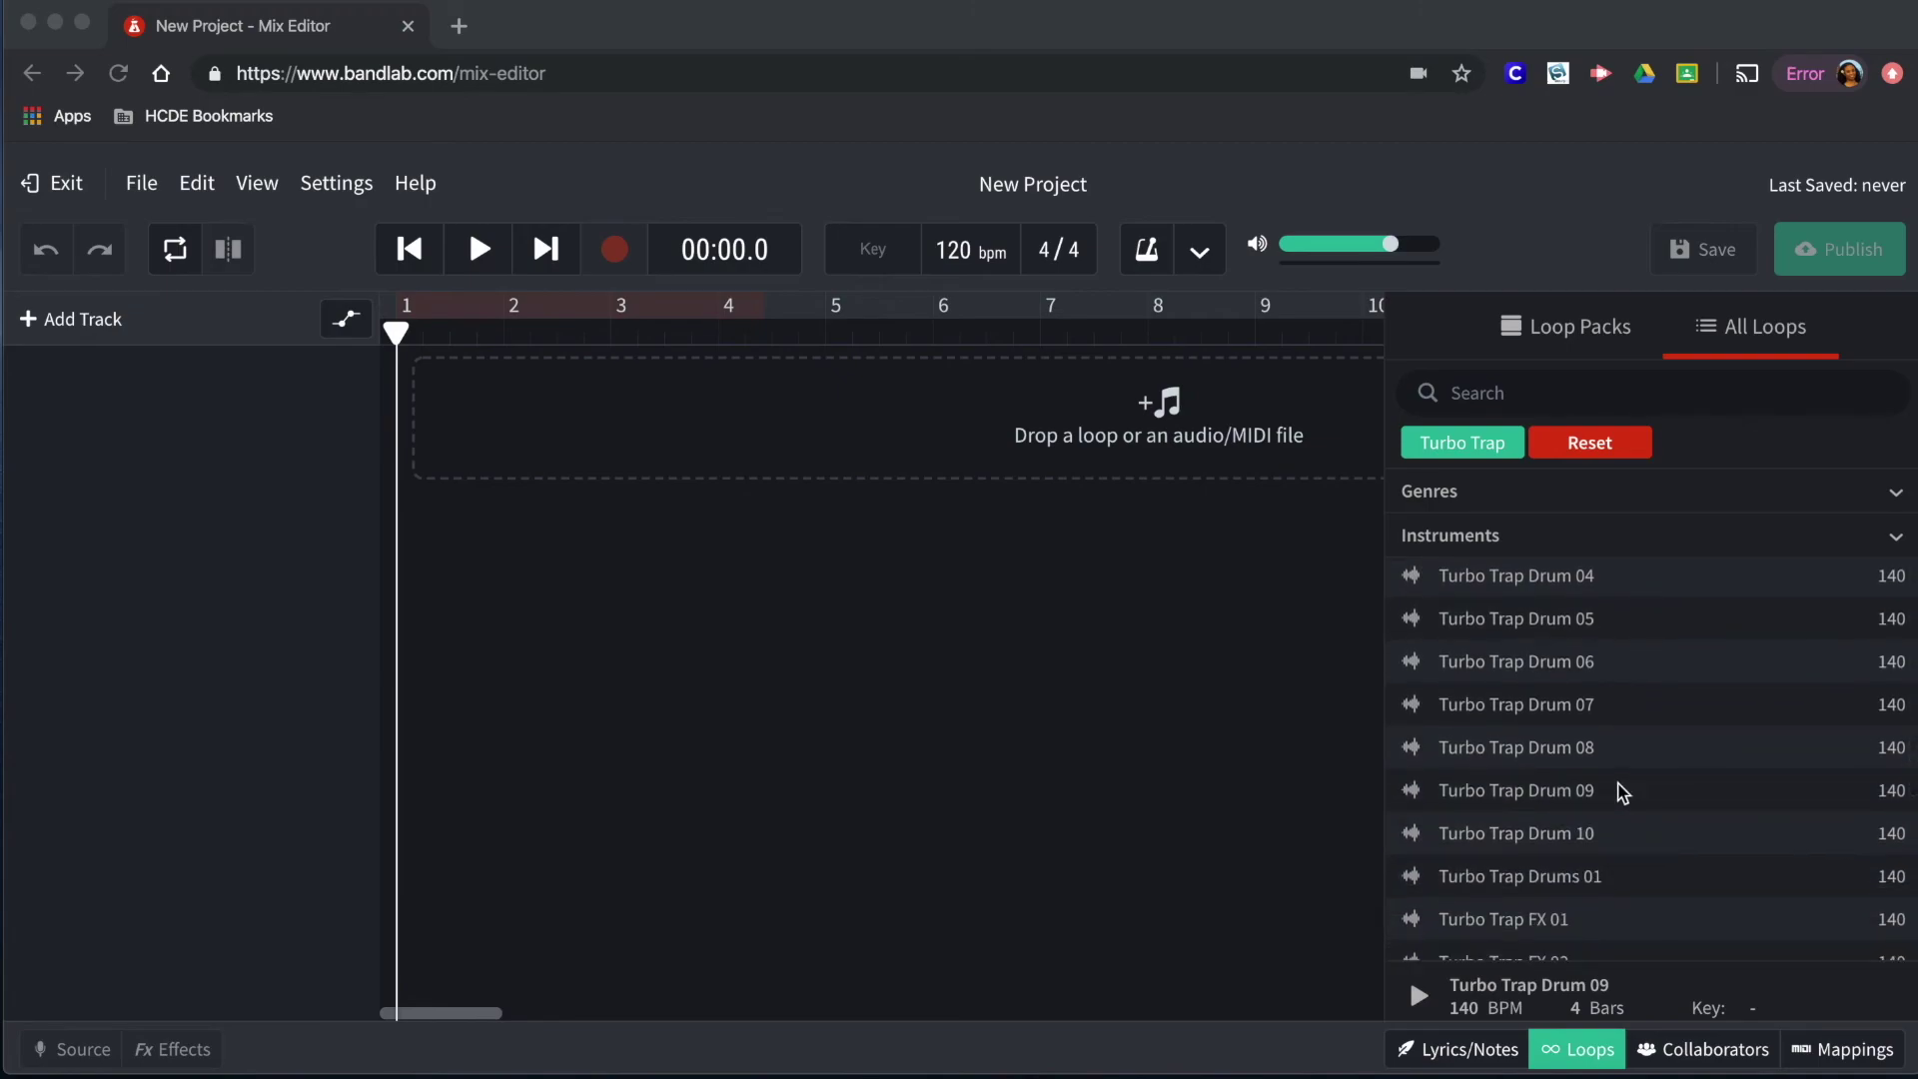
click(1620, 792)
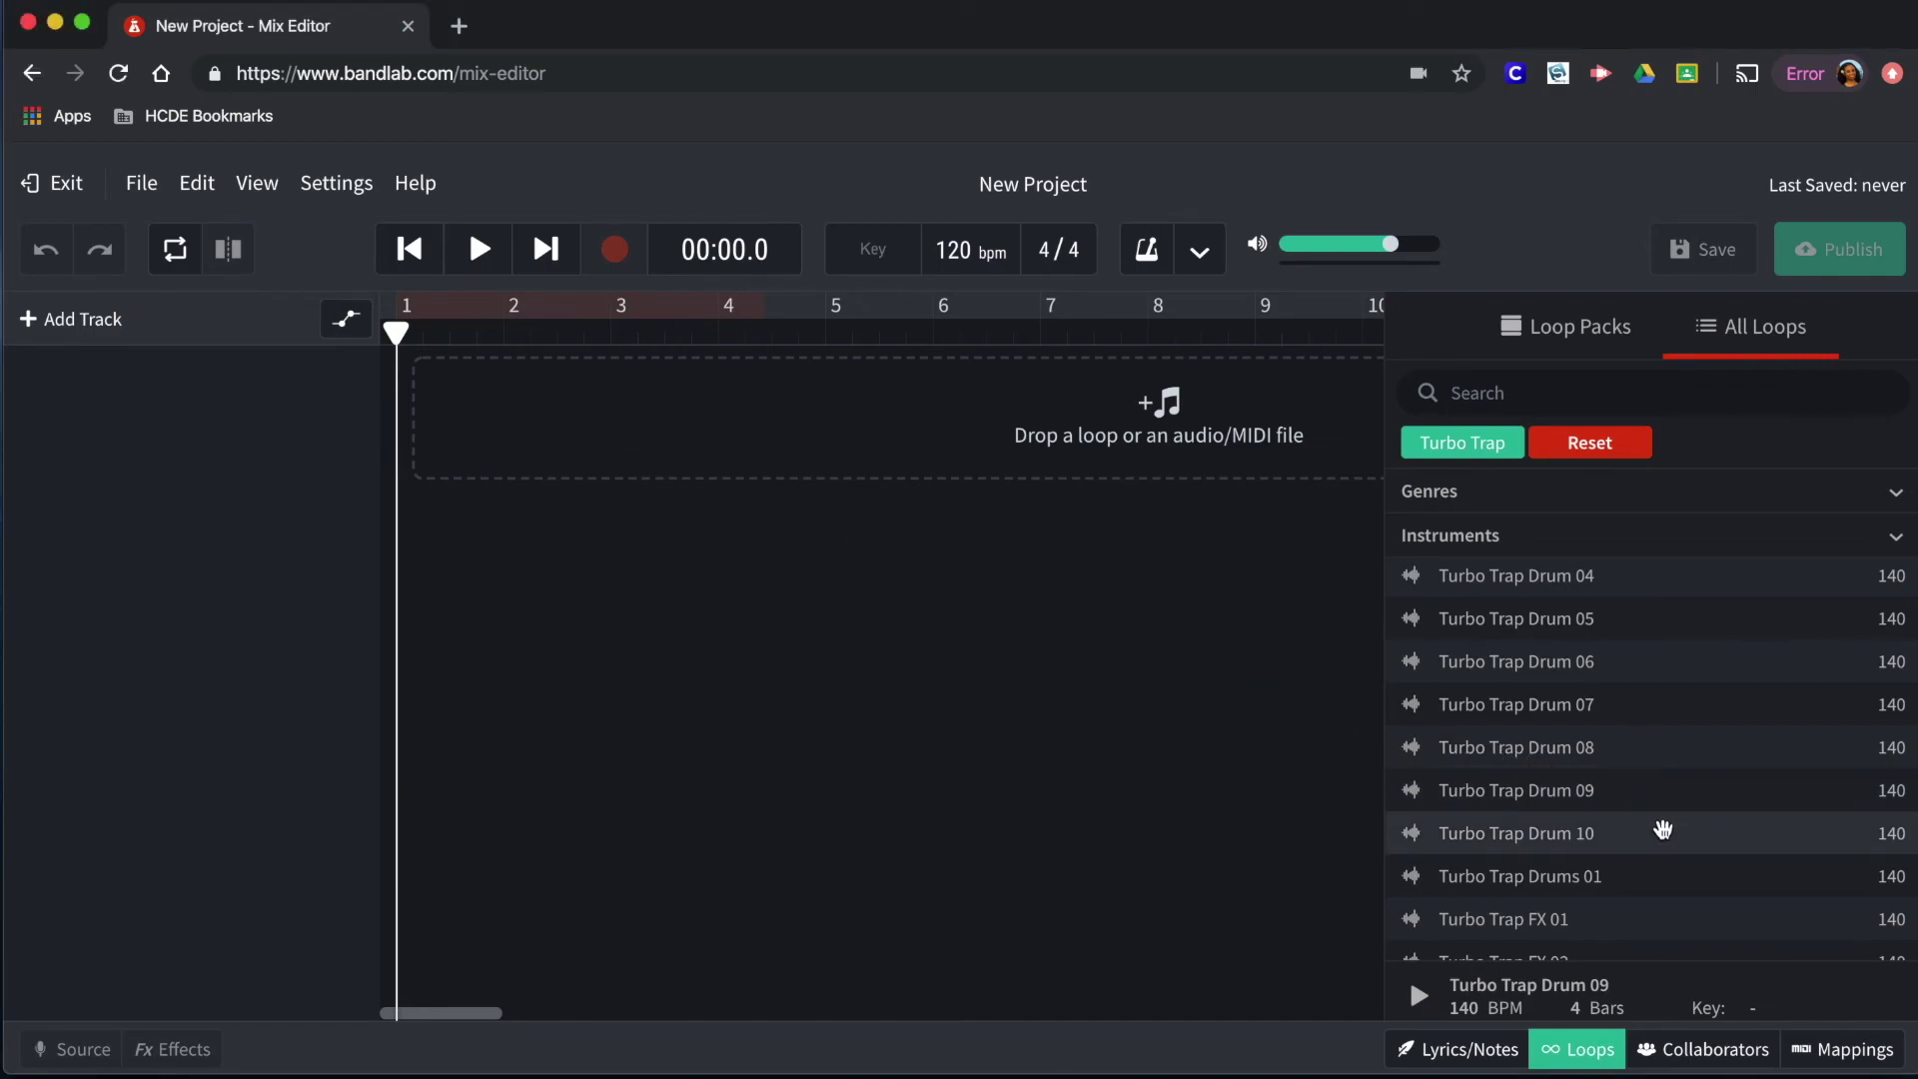
drag(1652, 788, 424, 396)
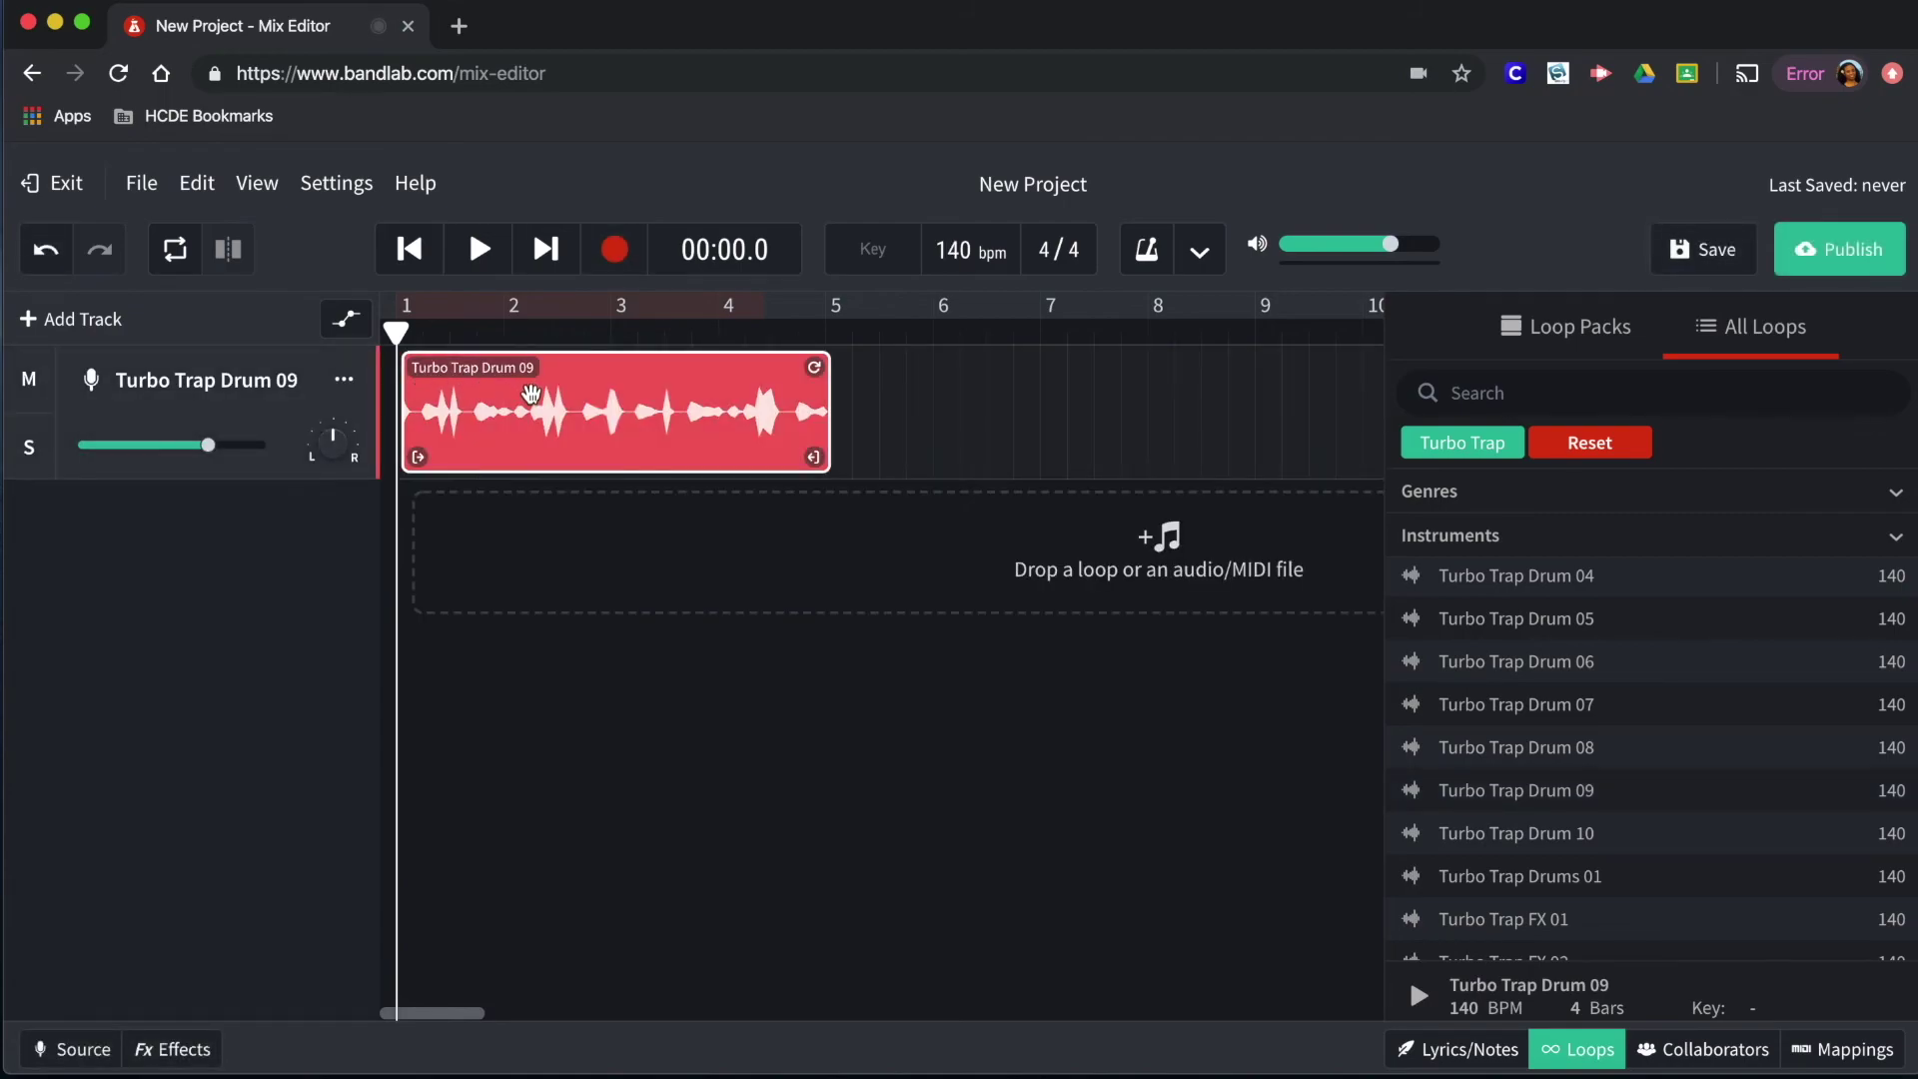
drag(518, 397, 459, 402)
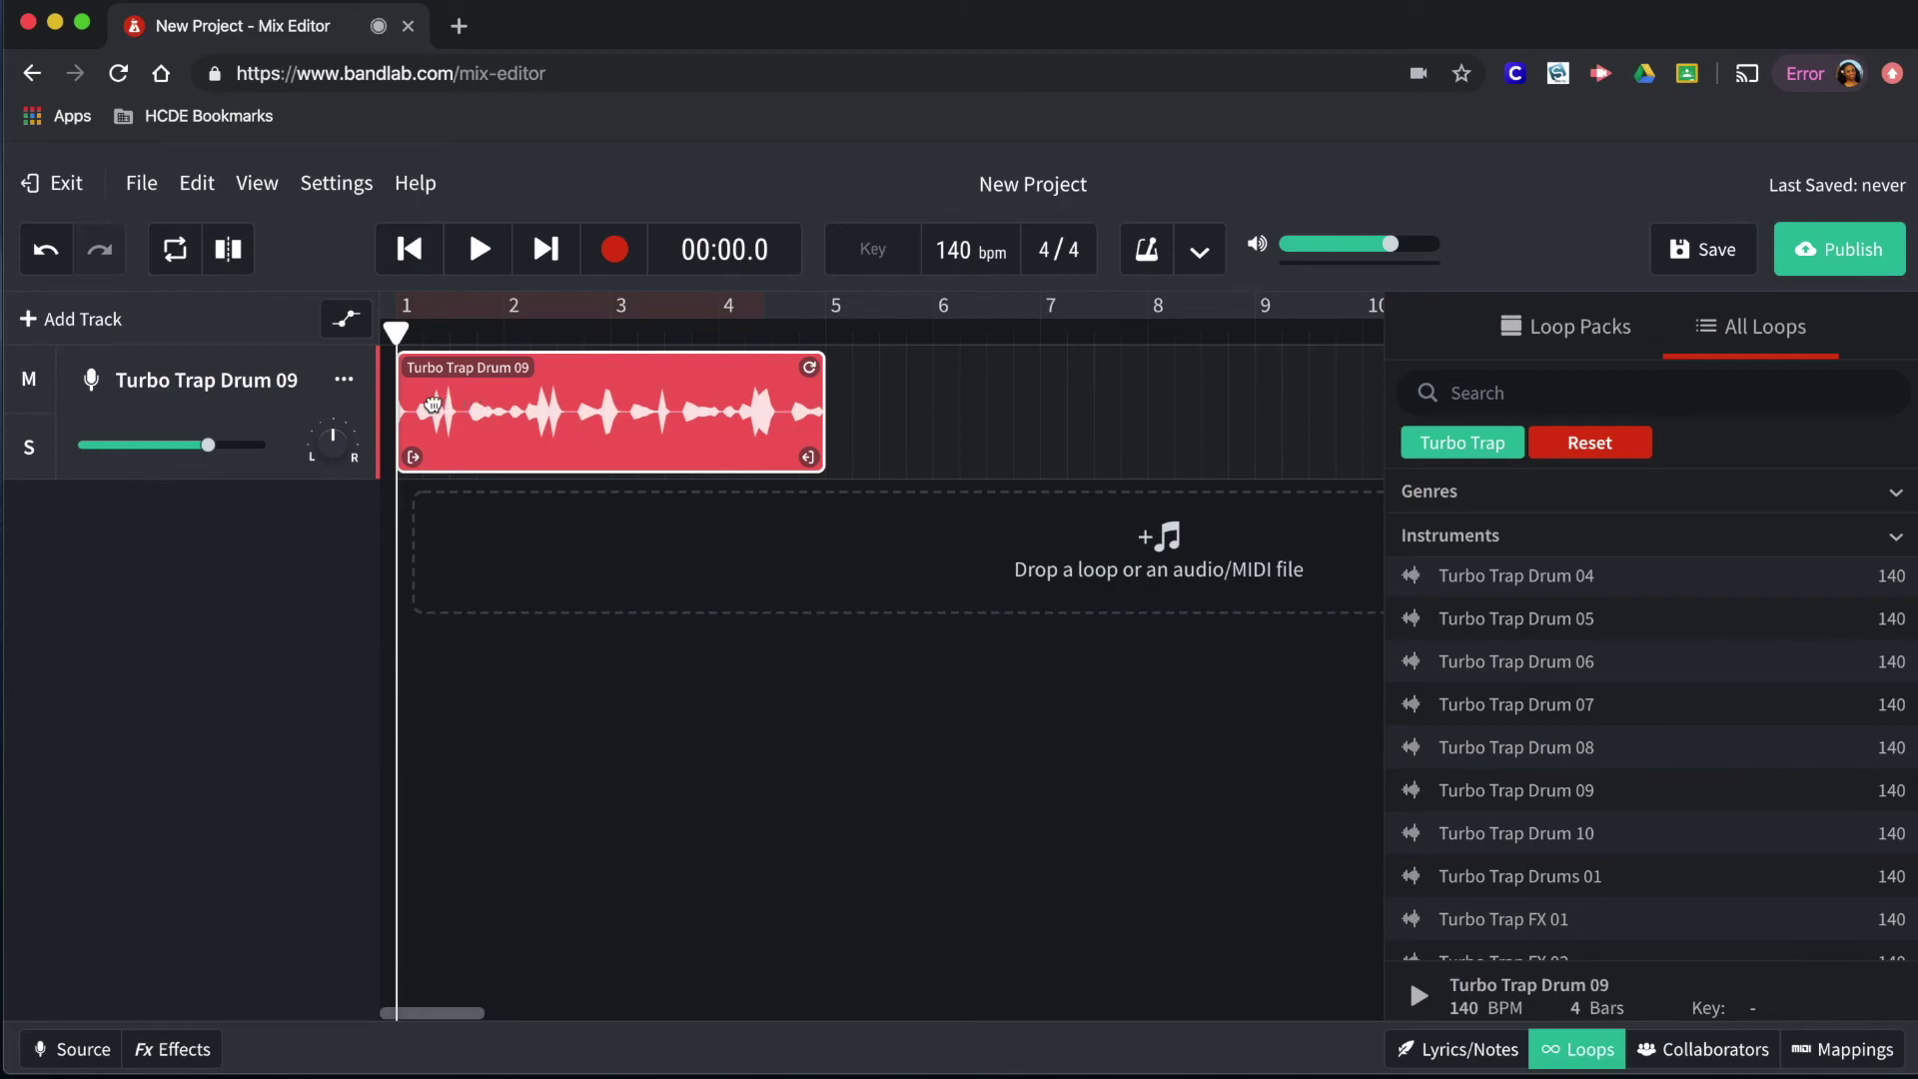
Extend the Turbo Trap Drum 09 clip by repeating its loop up to the start of bar 37
scroll(753, 774, right, 10)
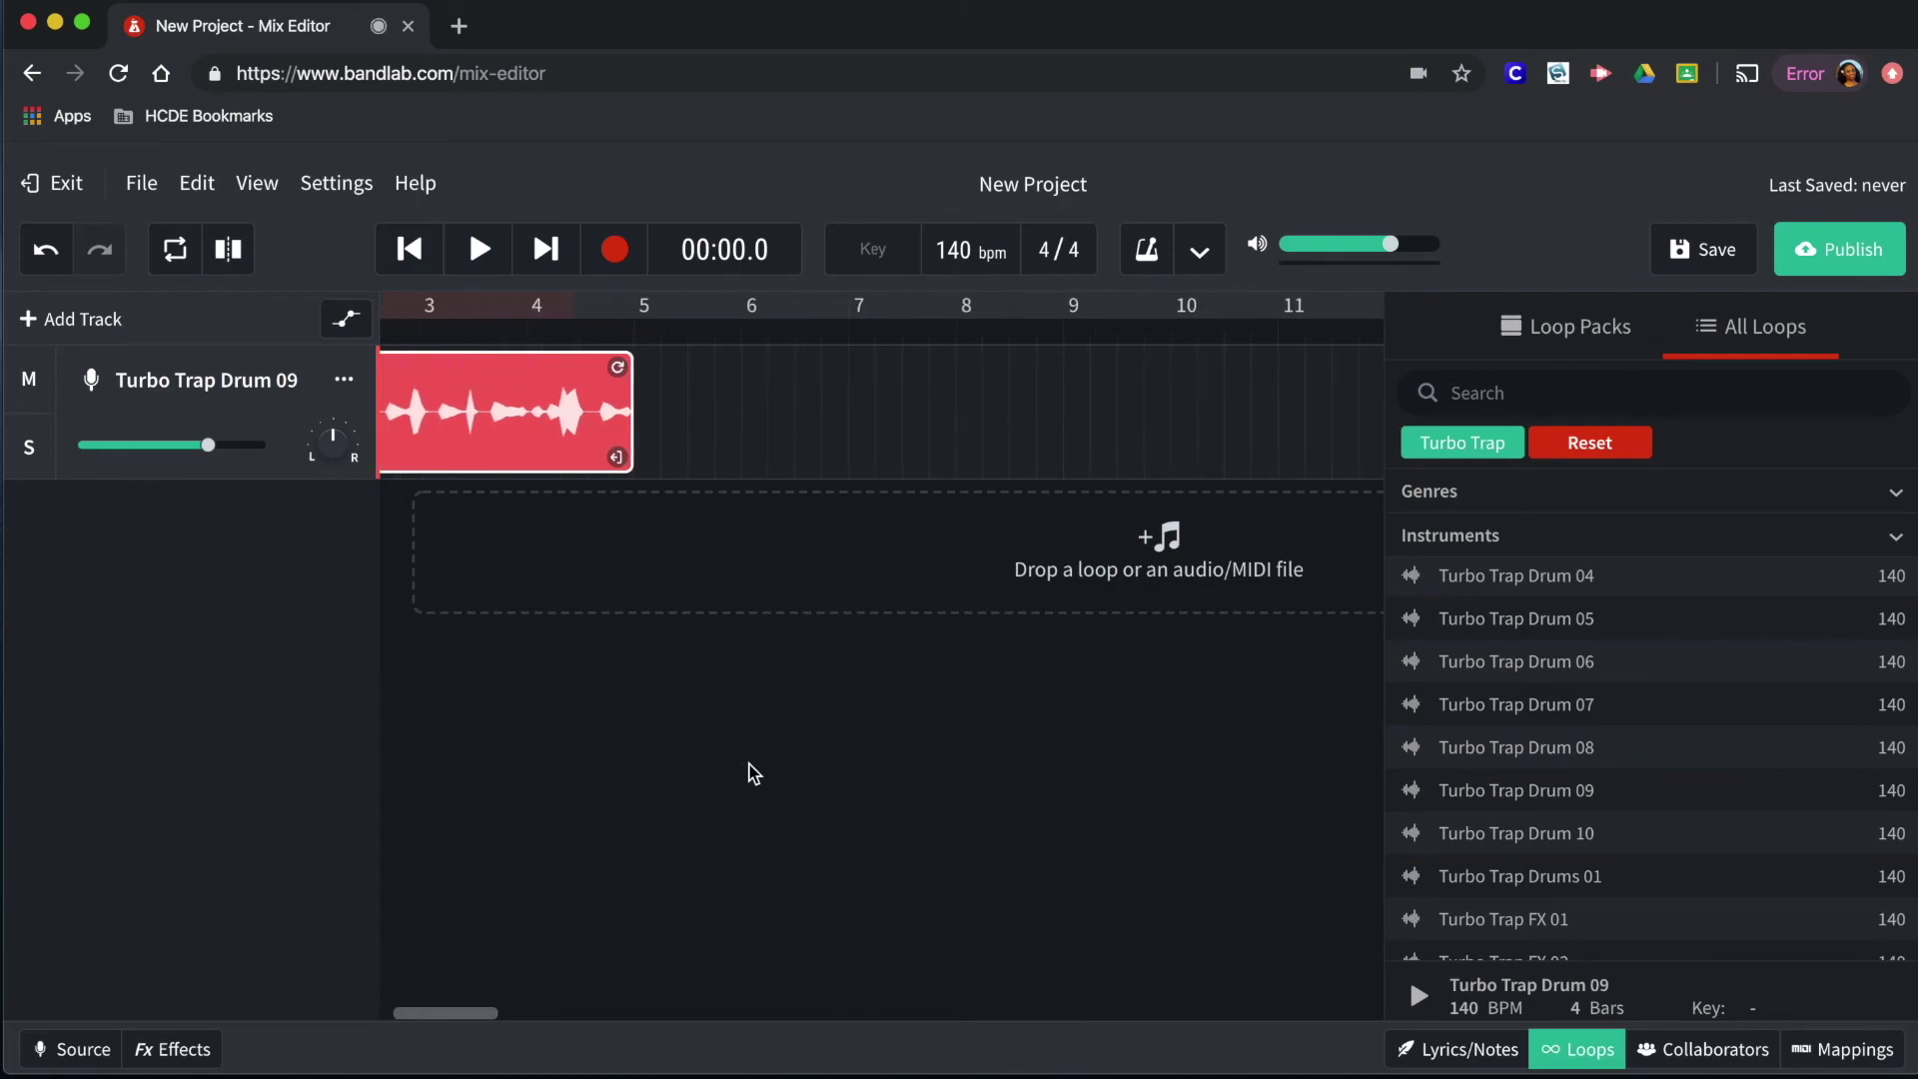
scroll(753, 774, left, 10)
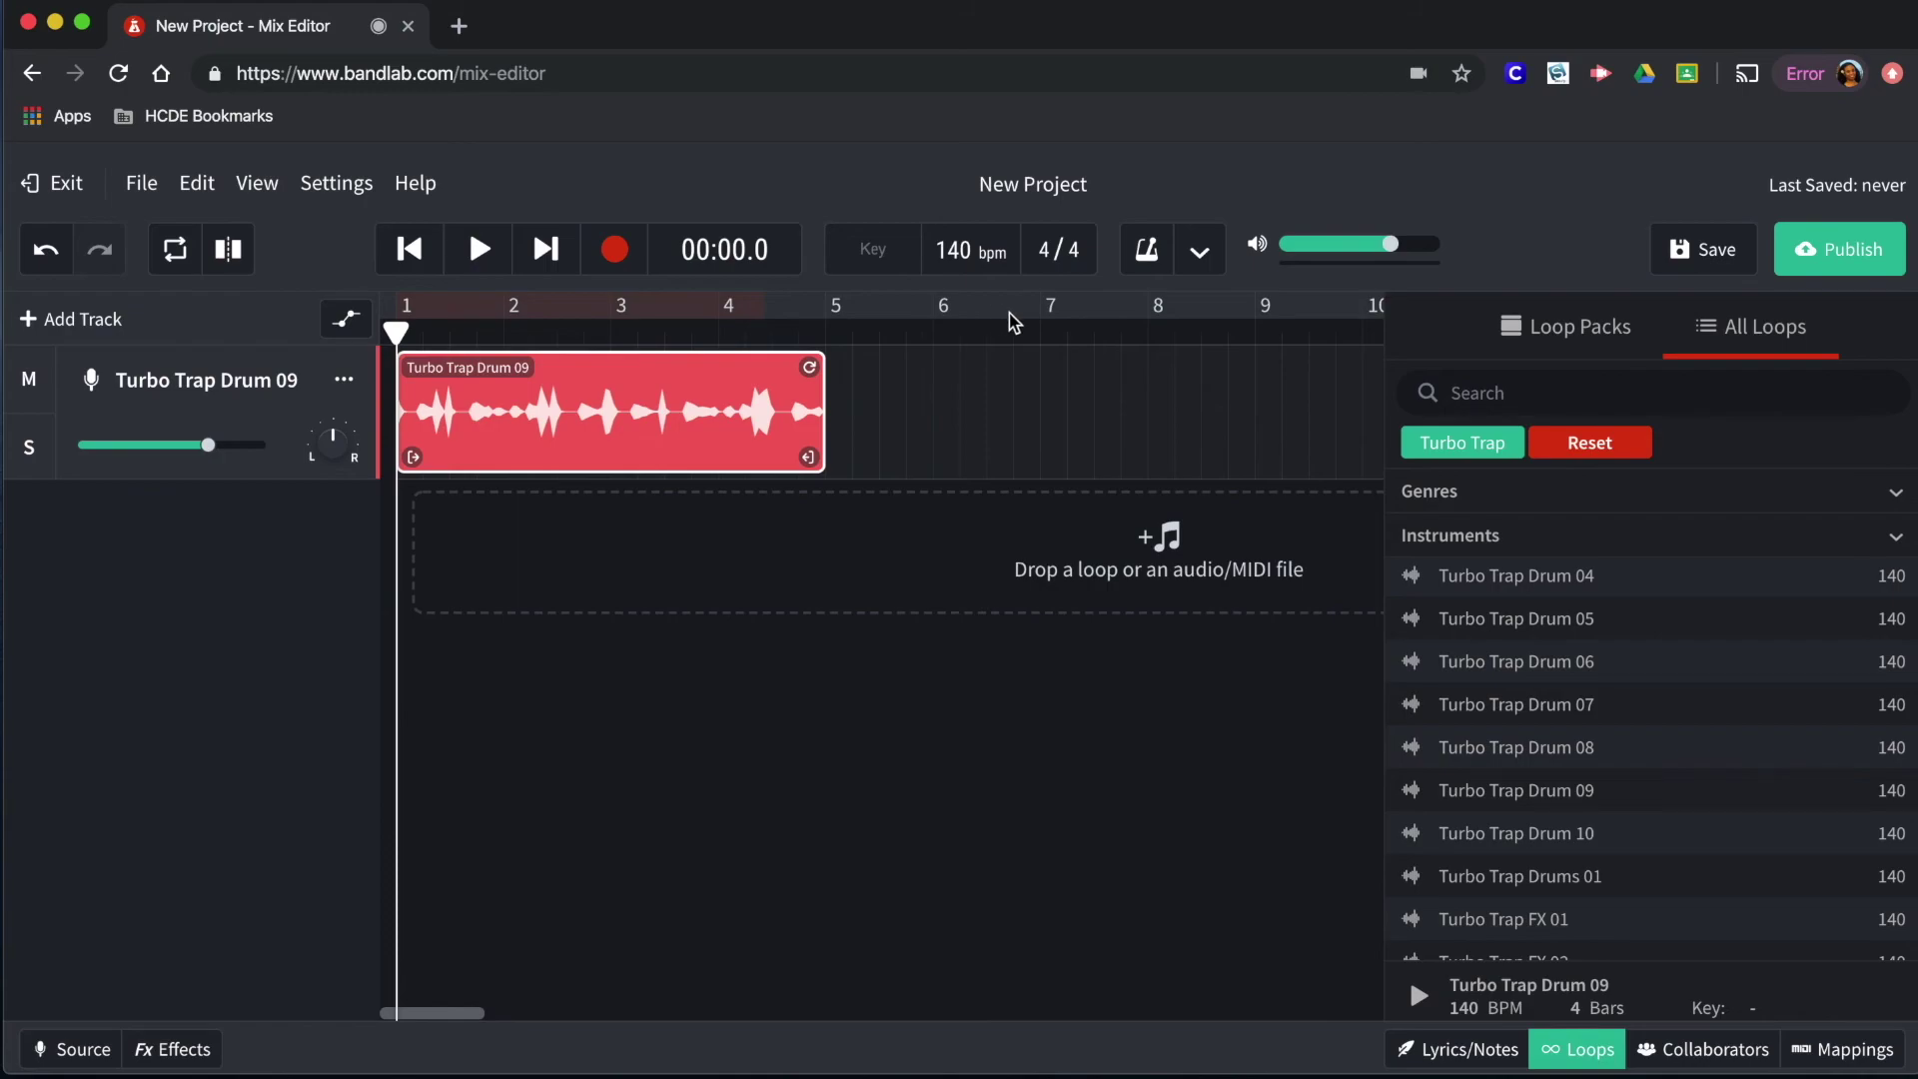
scroll(899, 676, right, 7)
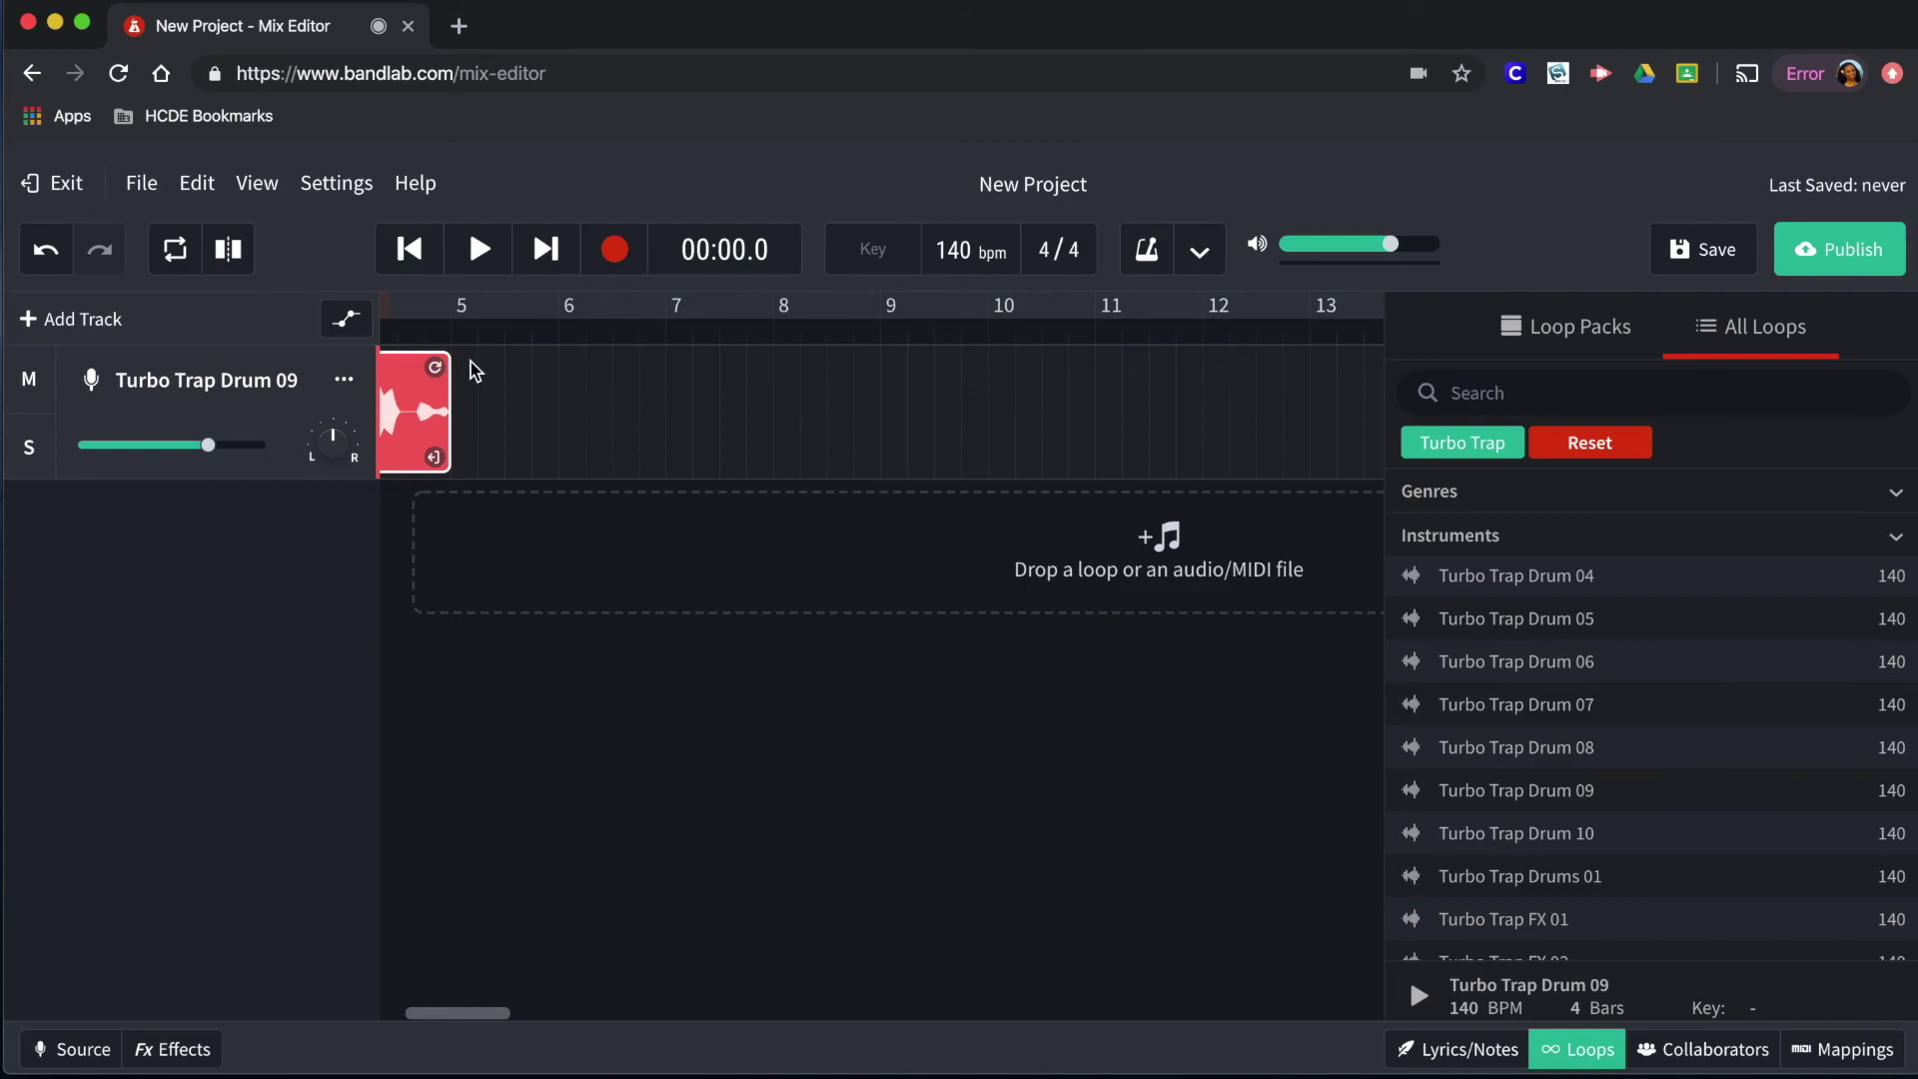
drag(437, 367, 1300, 456)
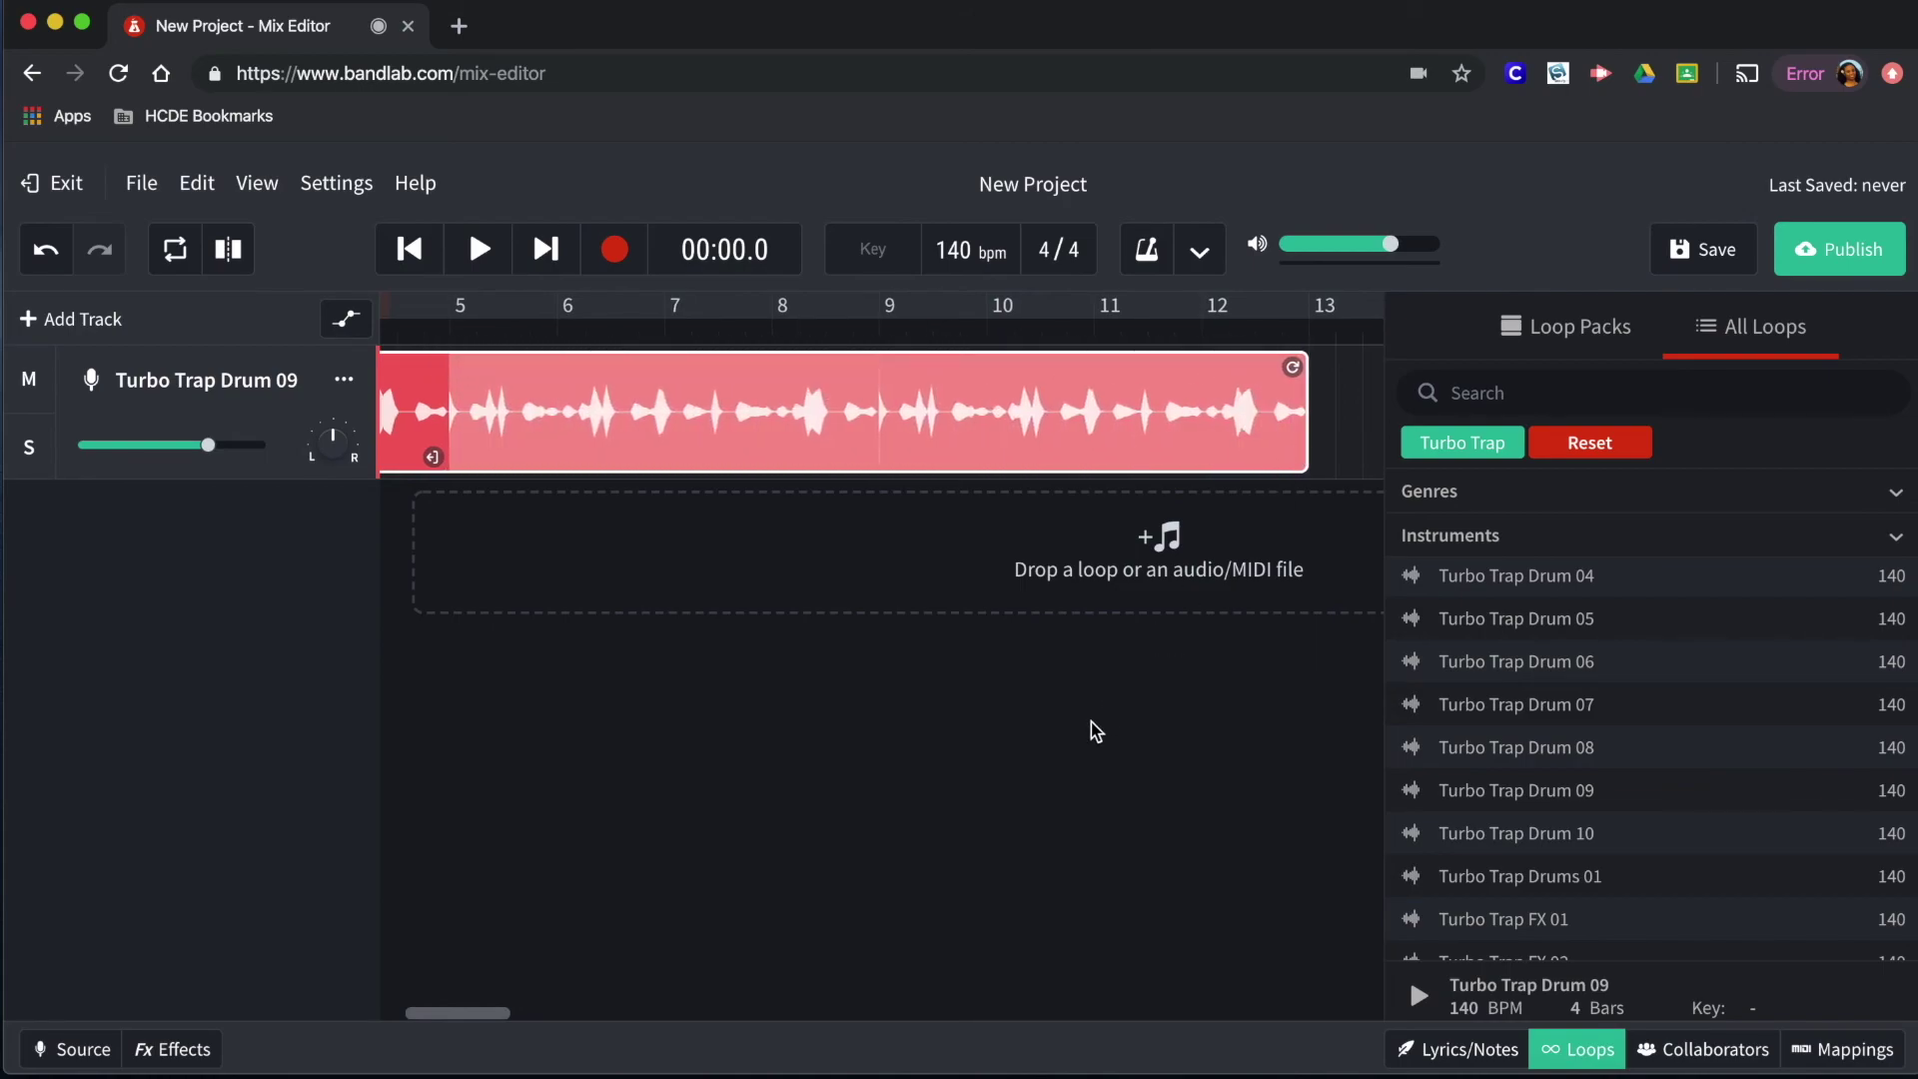
scroll(1092, 729, right, 5)
drag(705, 380, 1562, 279)
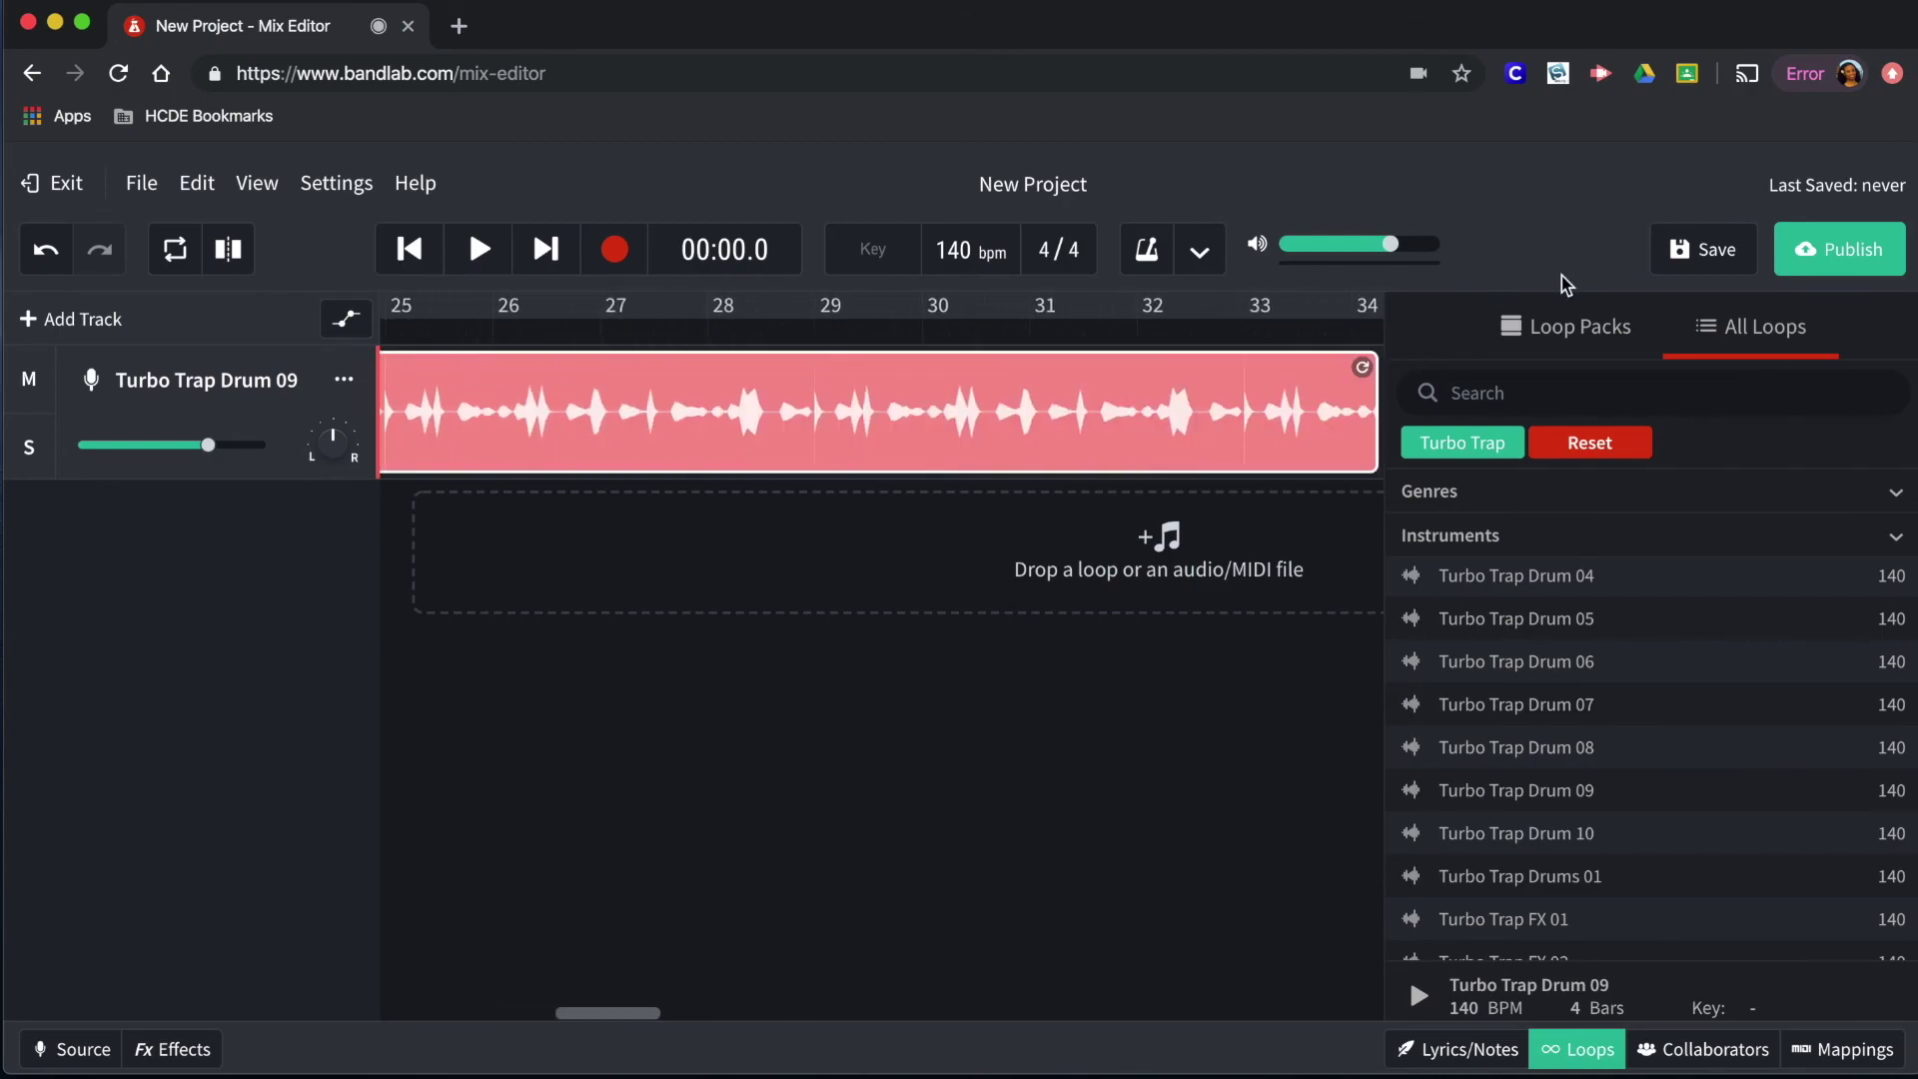
scroll(1245, 679, right, 5)
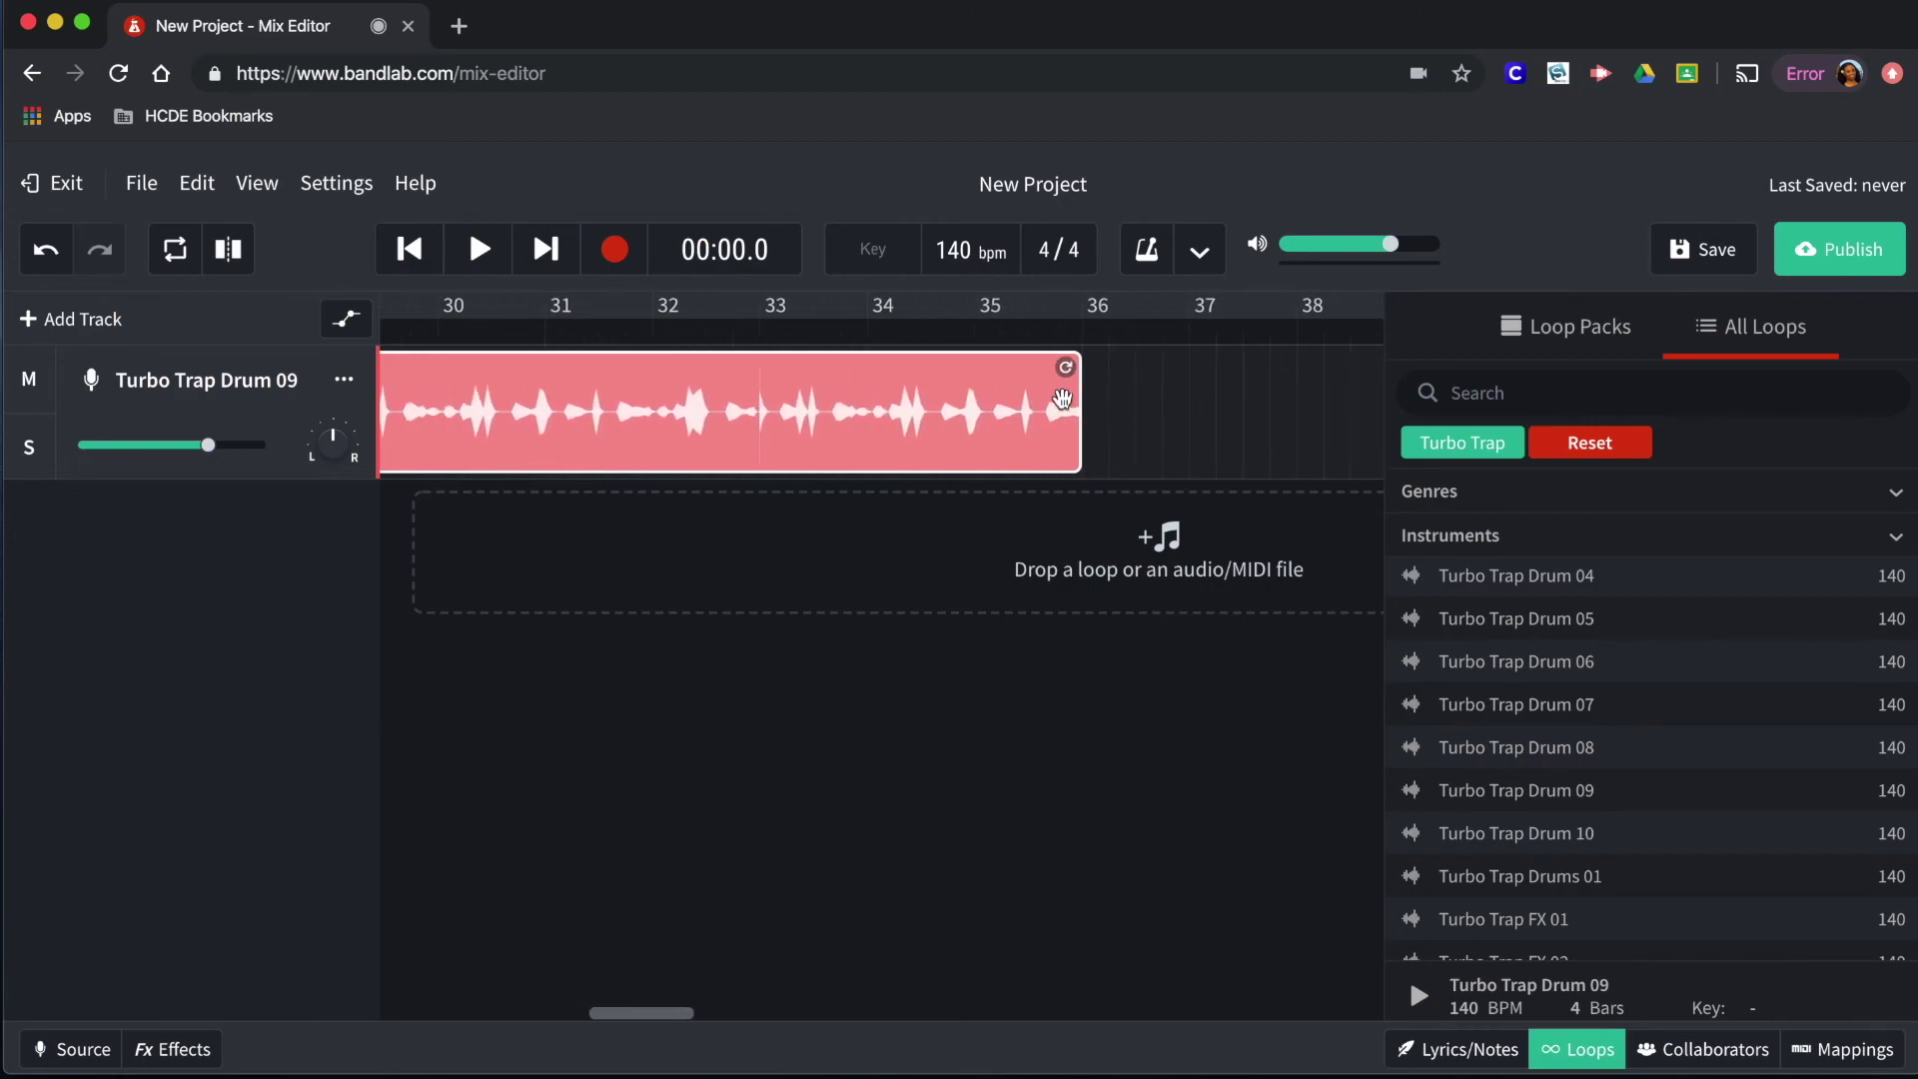
drag(1066, 368, 1174, 357)
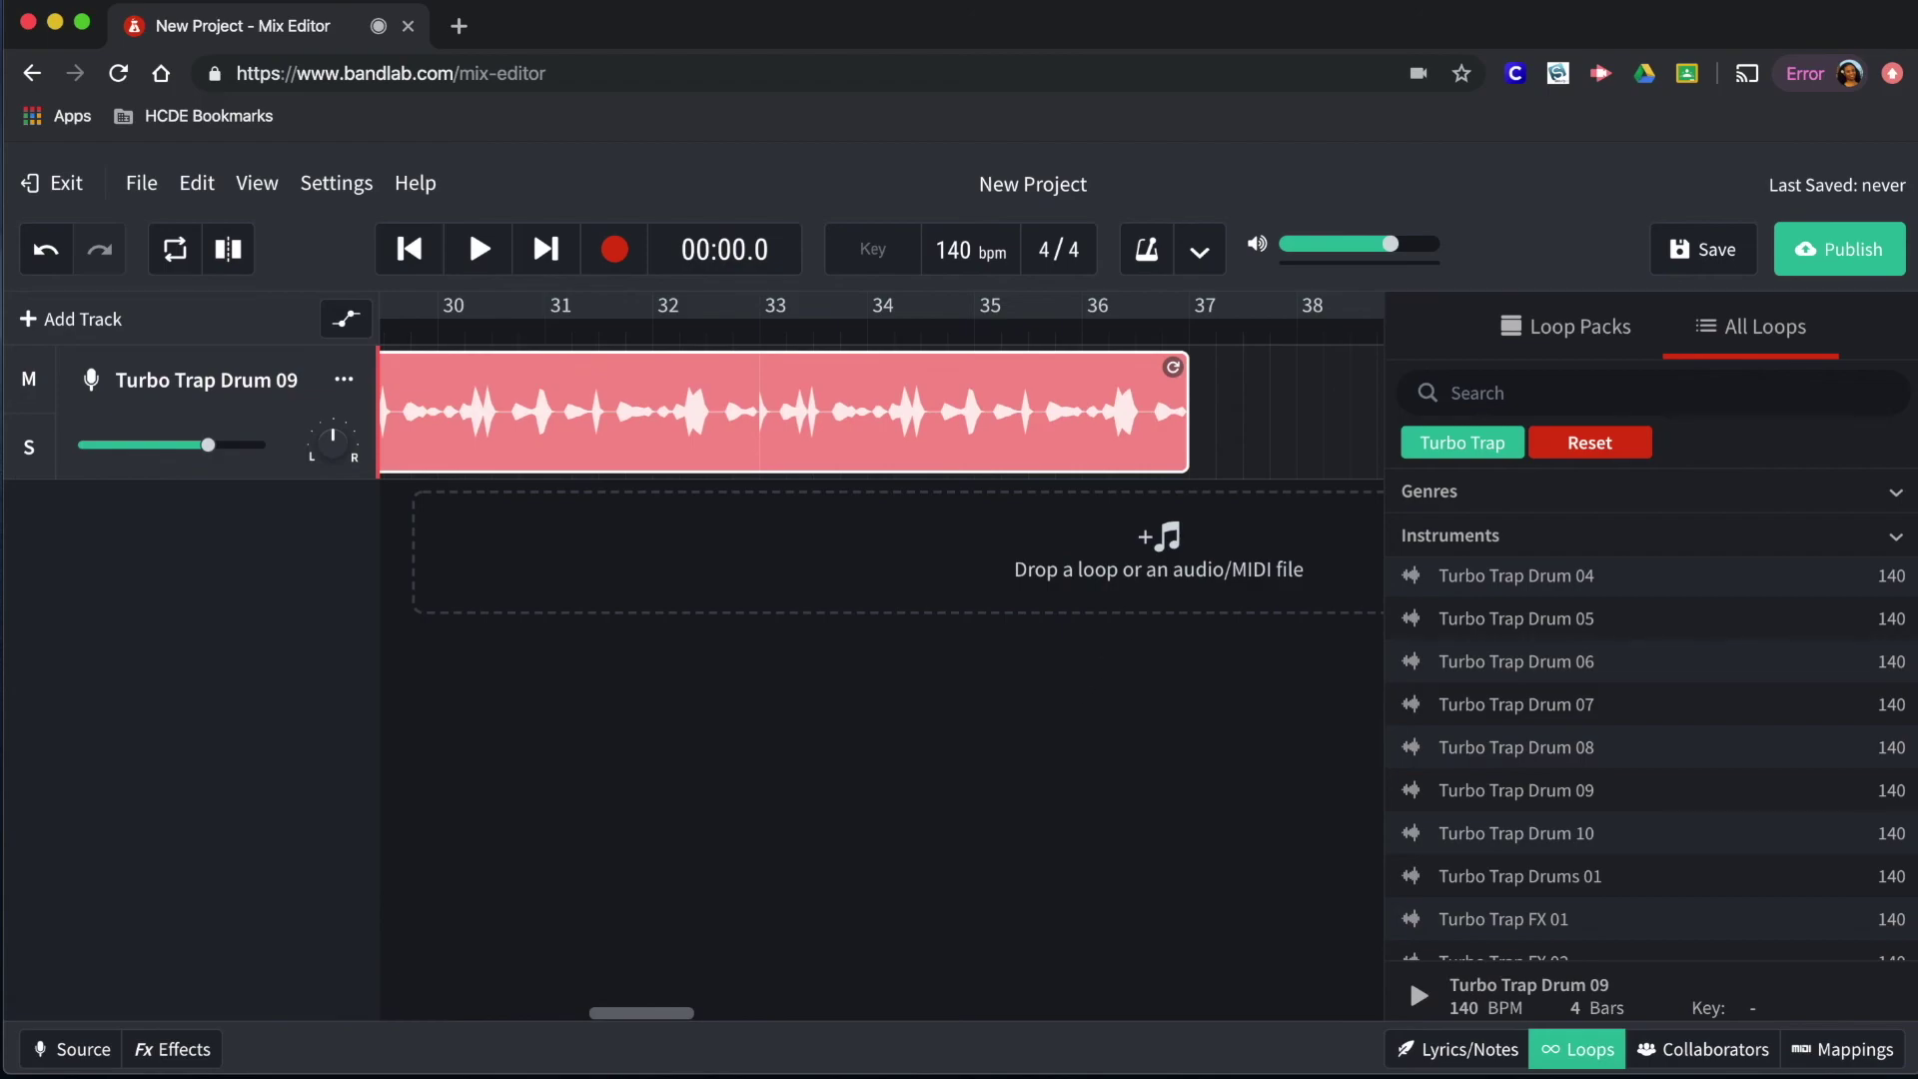
scroll(1191, 1014, left, 15)
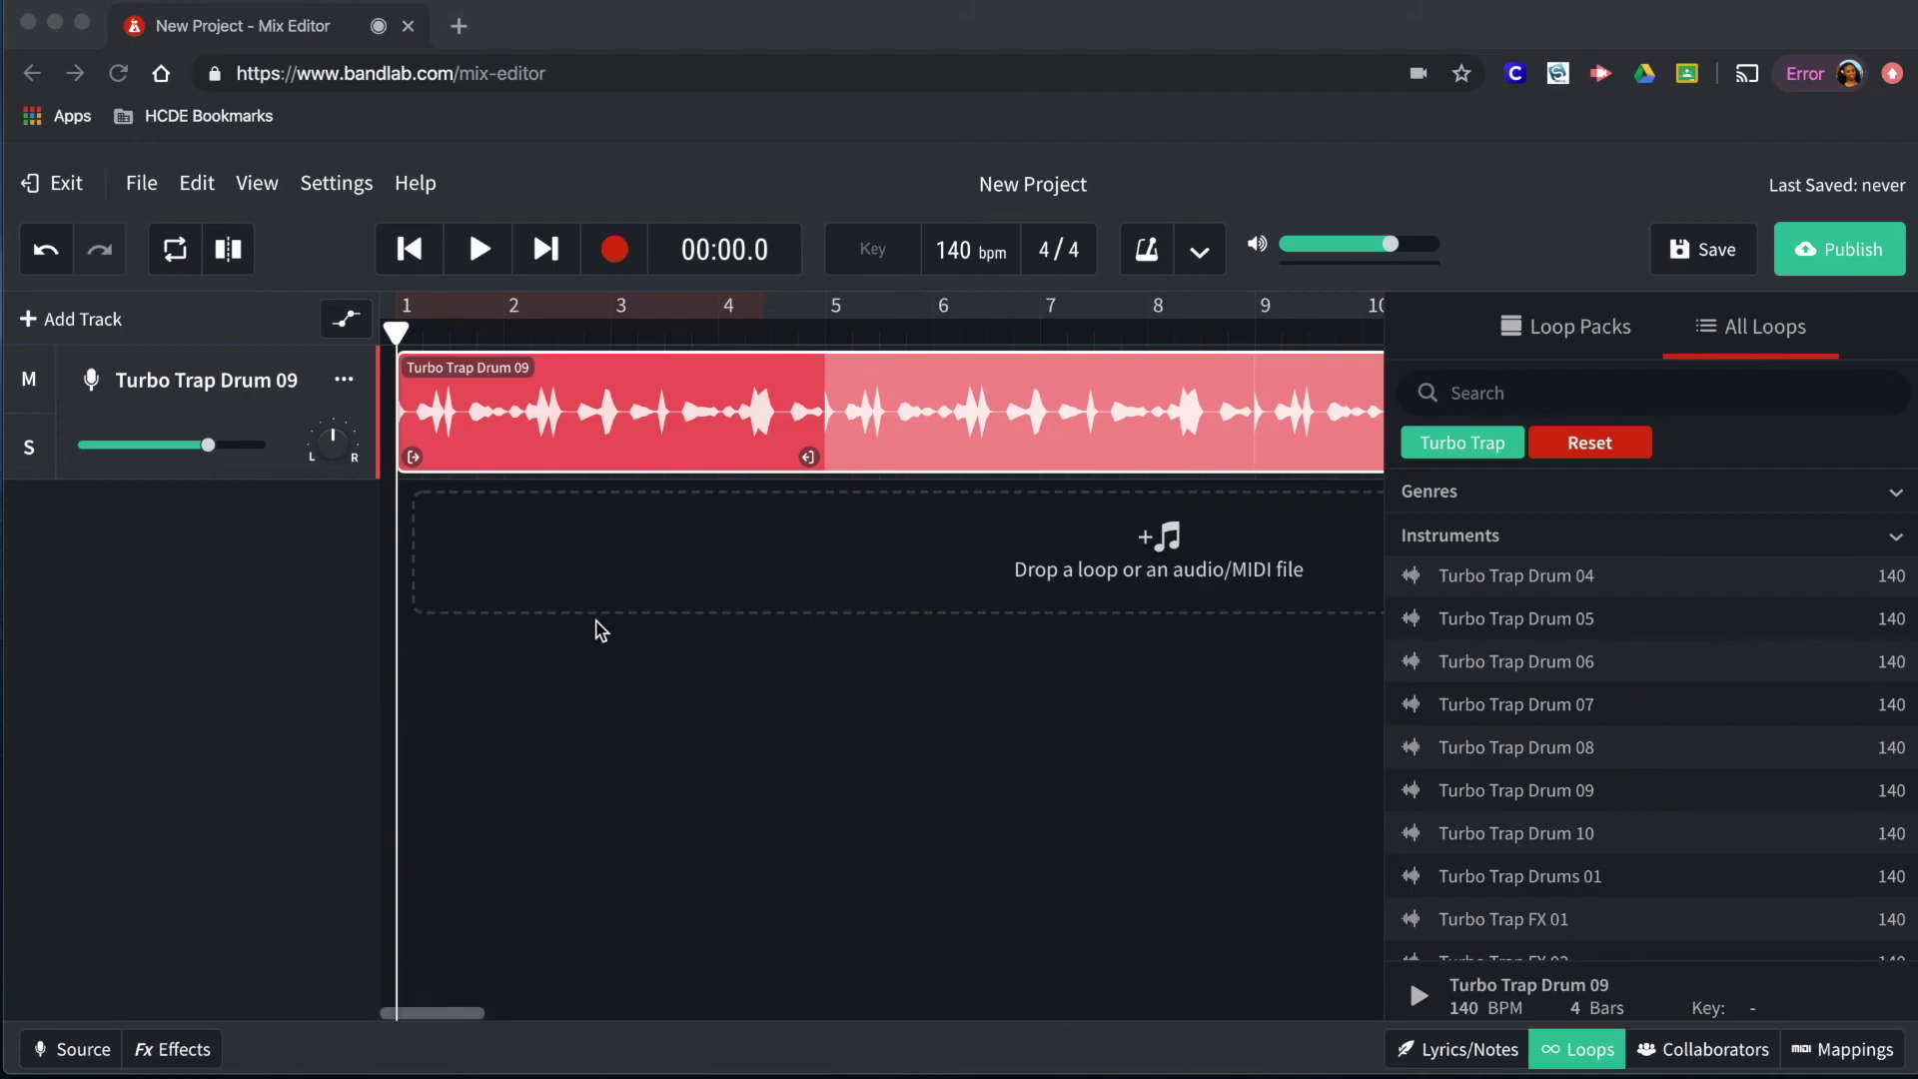
Play the opening bars of the drum track, pause, and return the playhead to the start
click(480, 246)
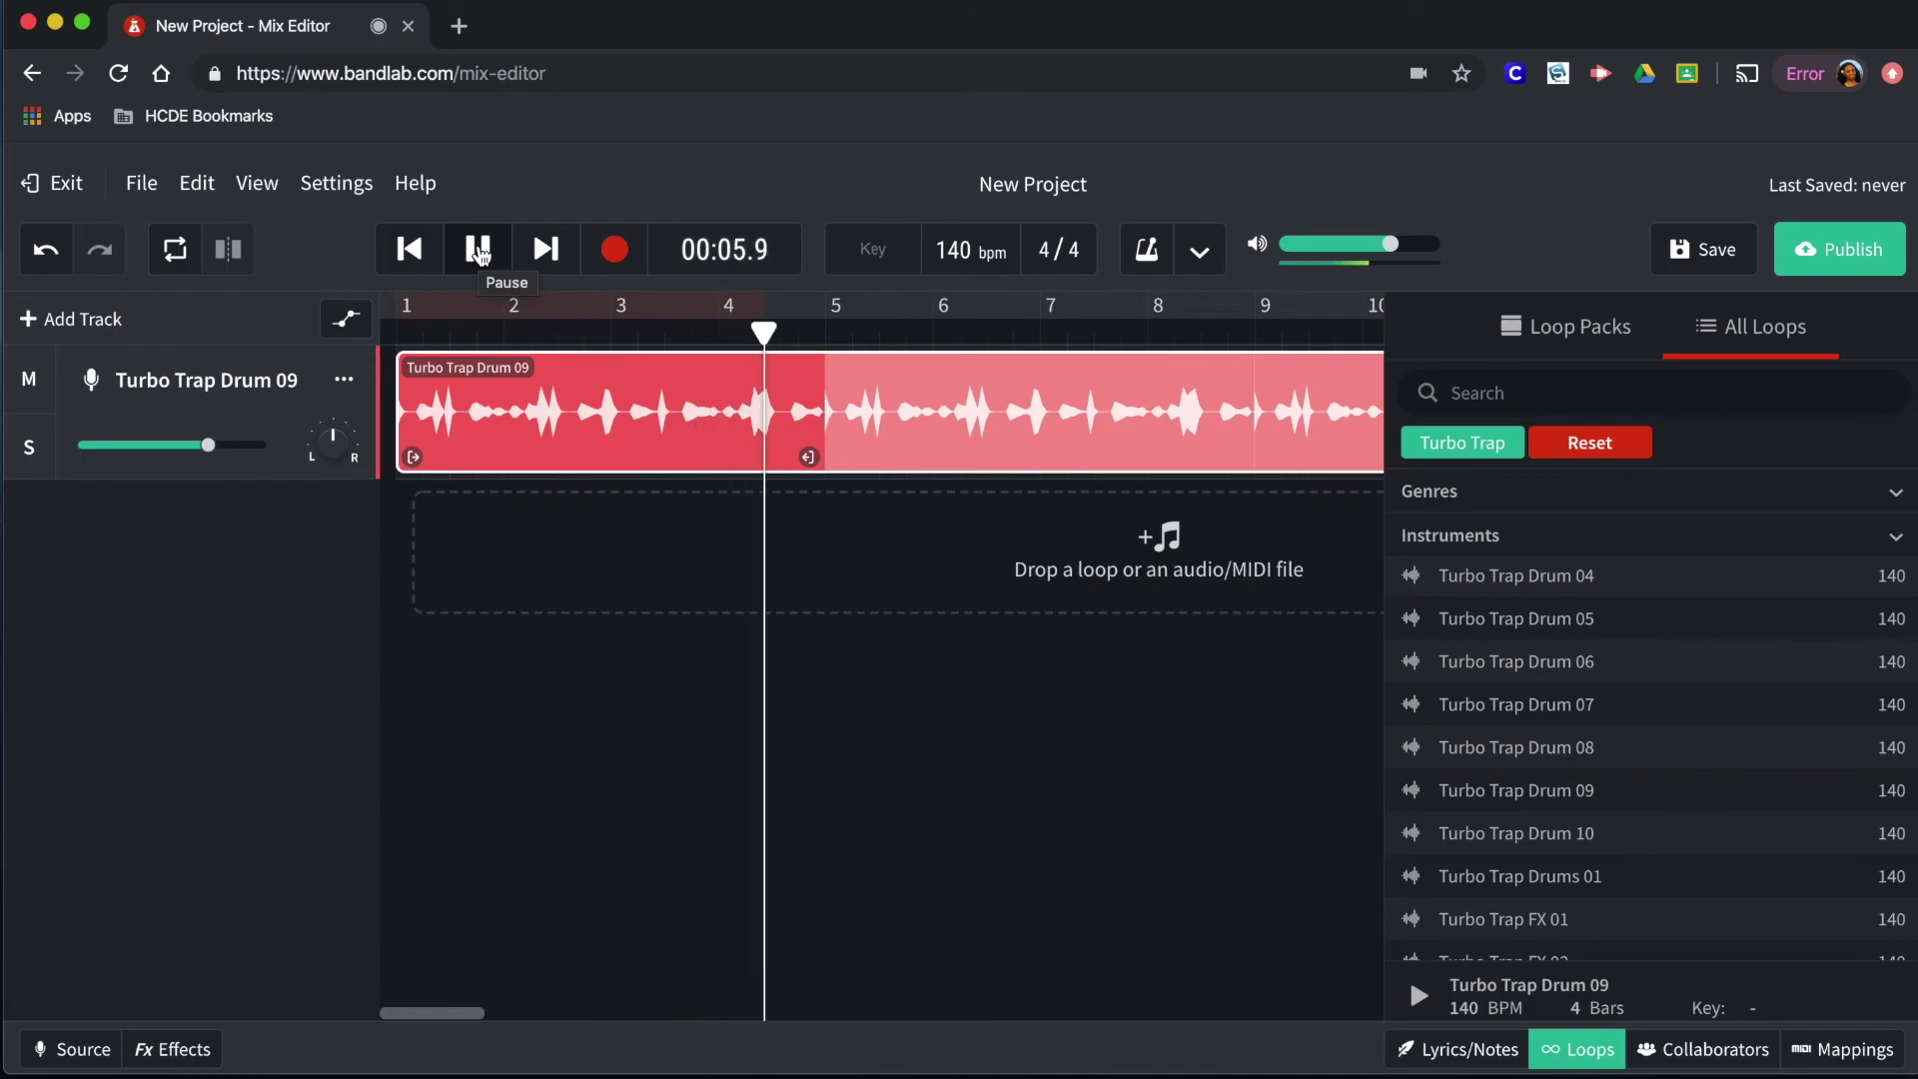
click(479, 250)
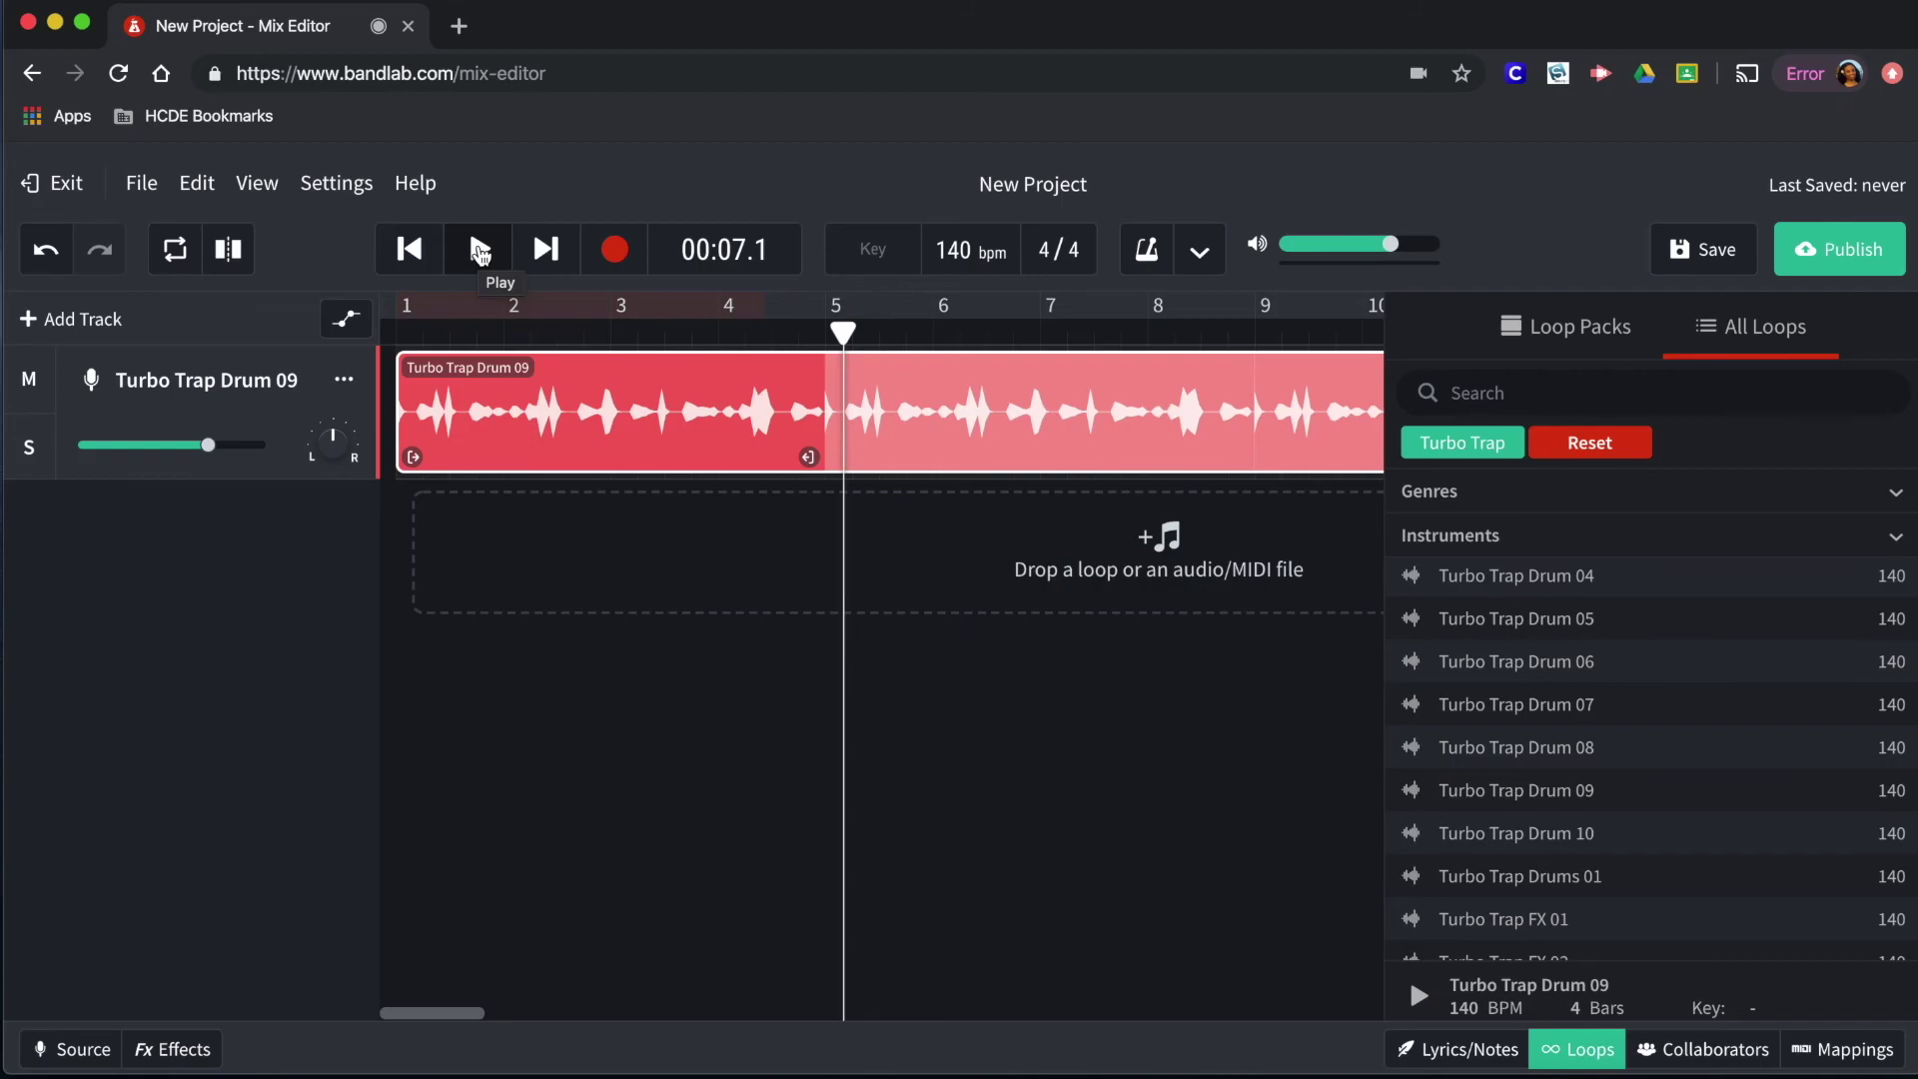
click(409, 249)
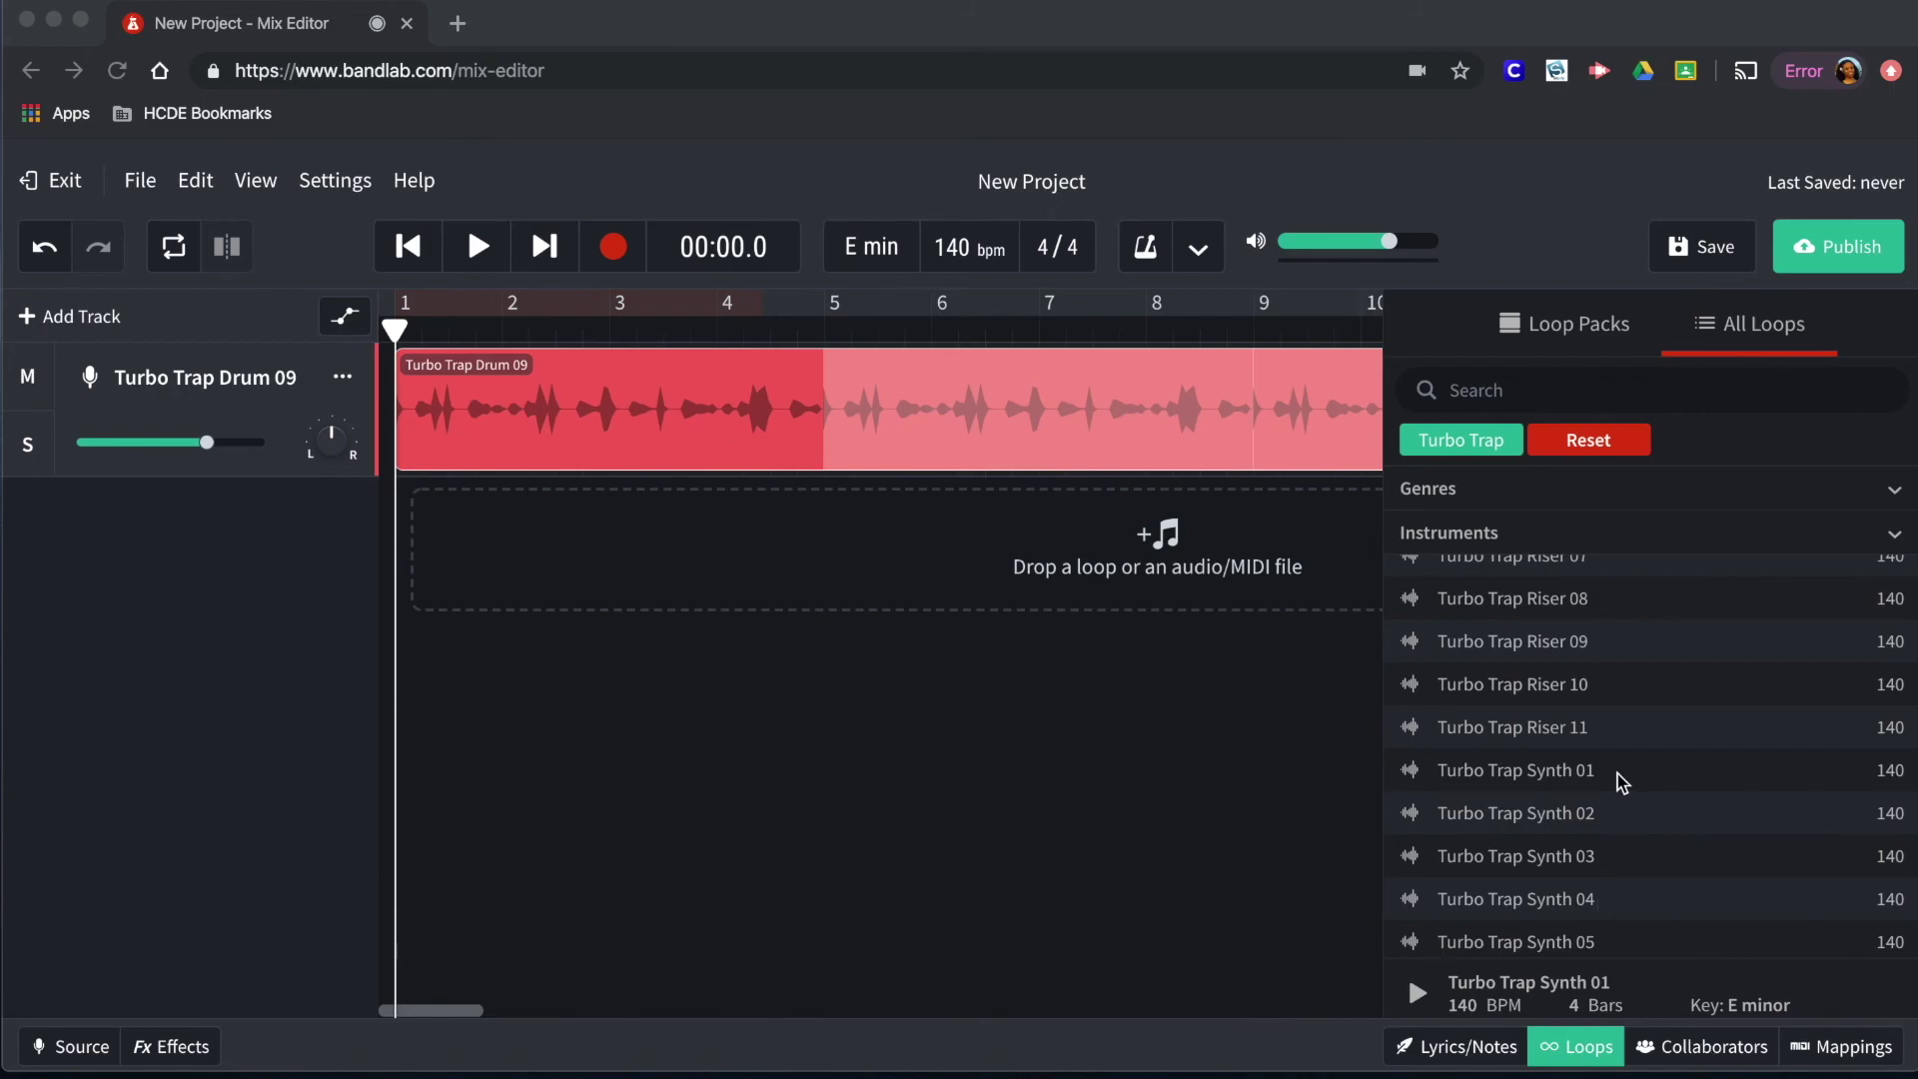
Add the Turbo Trap Synth 01 loop on a second track at about bar 5 and repeat it to about bar 13
drag(1571, 786, 838, 520)
drag(837, 535, 838, 529)
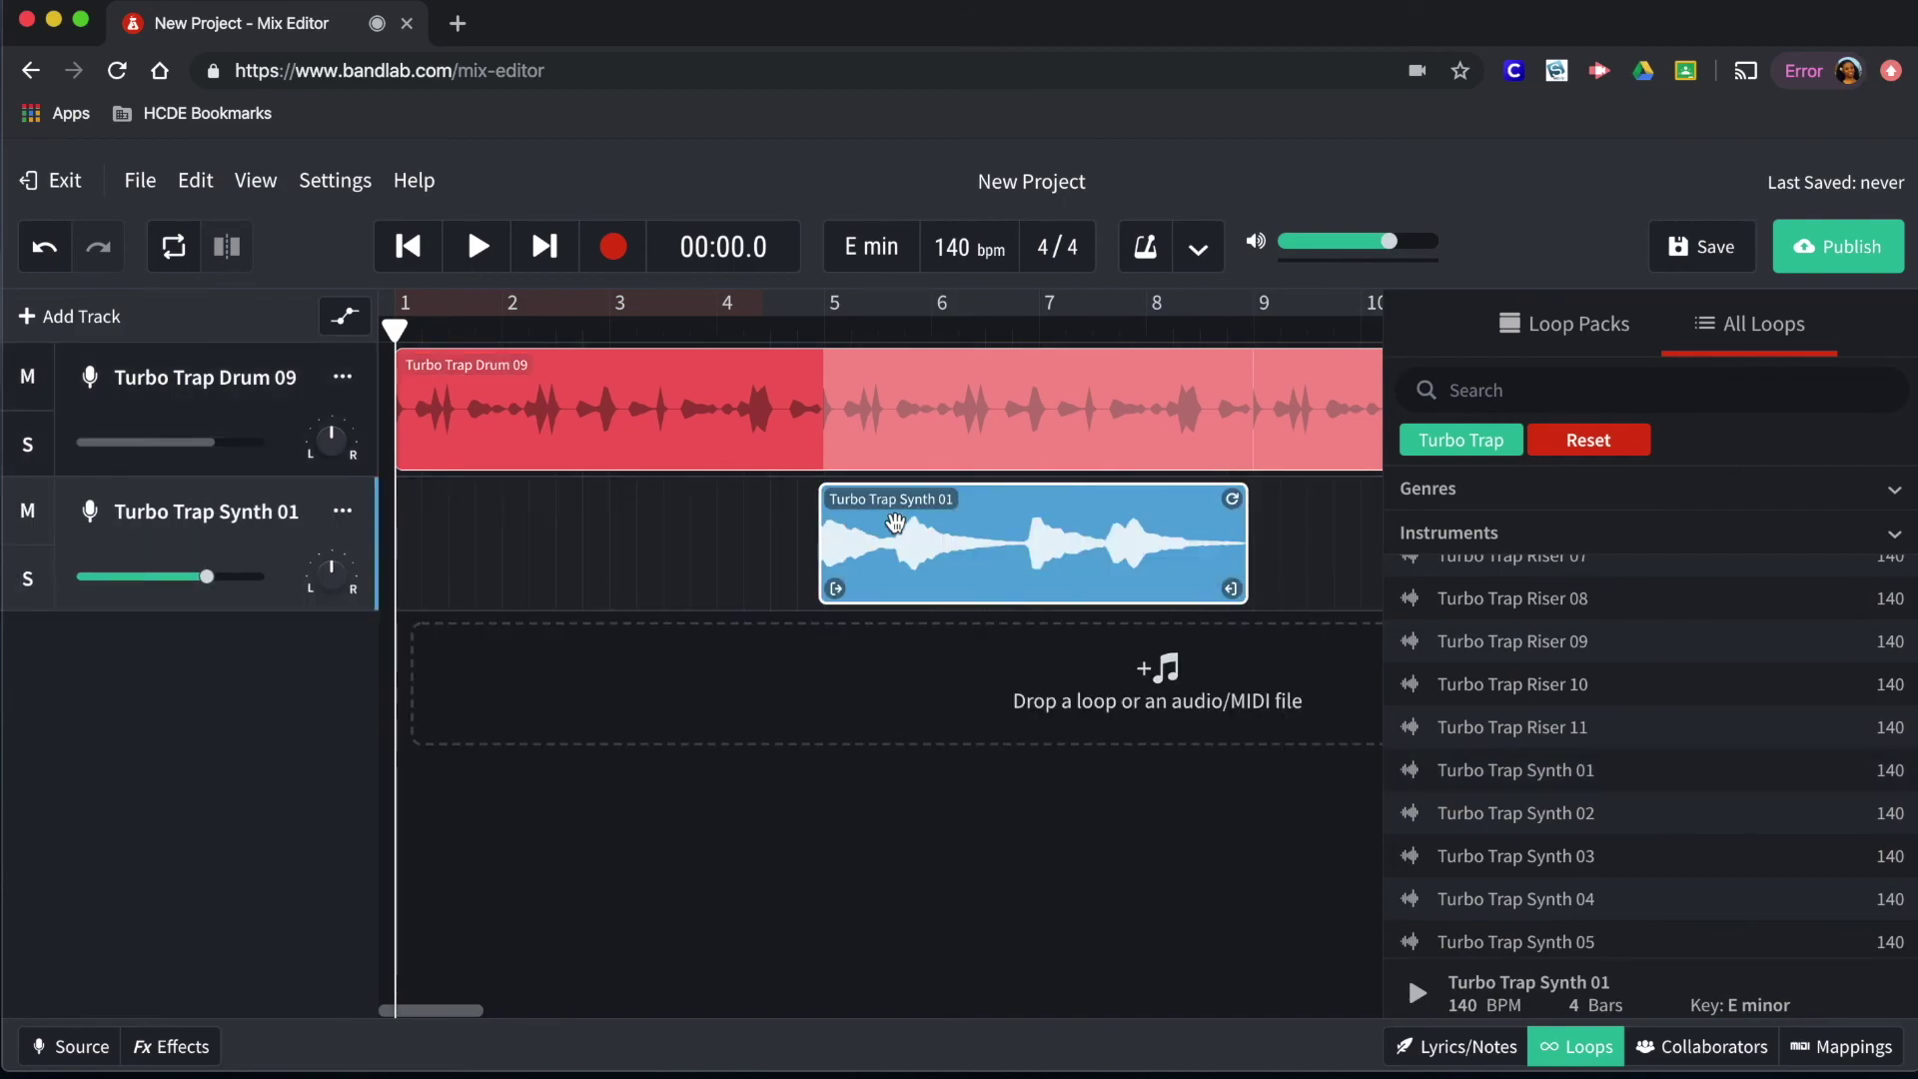
scroll(1029, 775, right, 3)
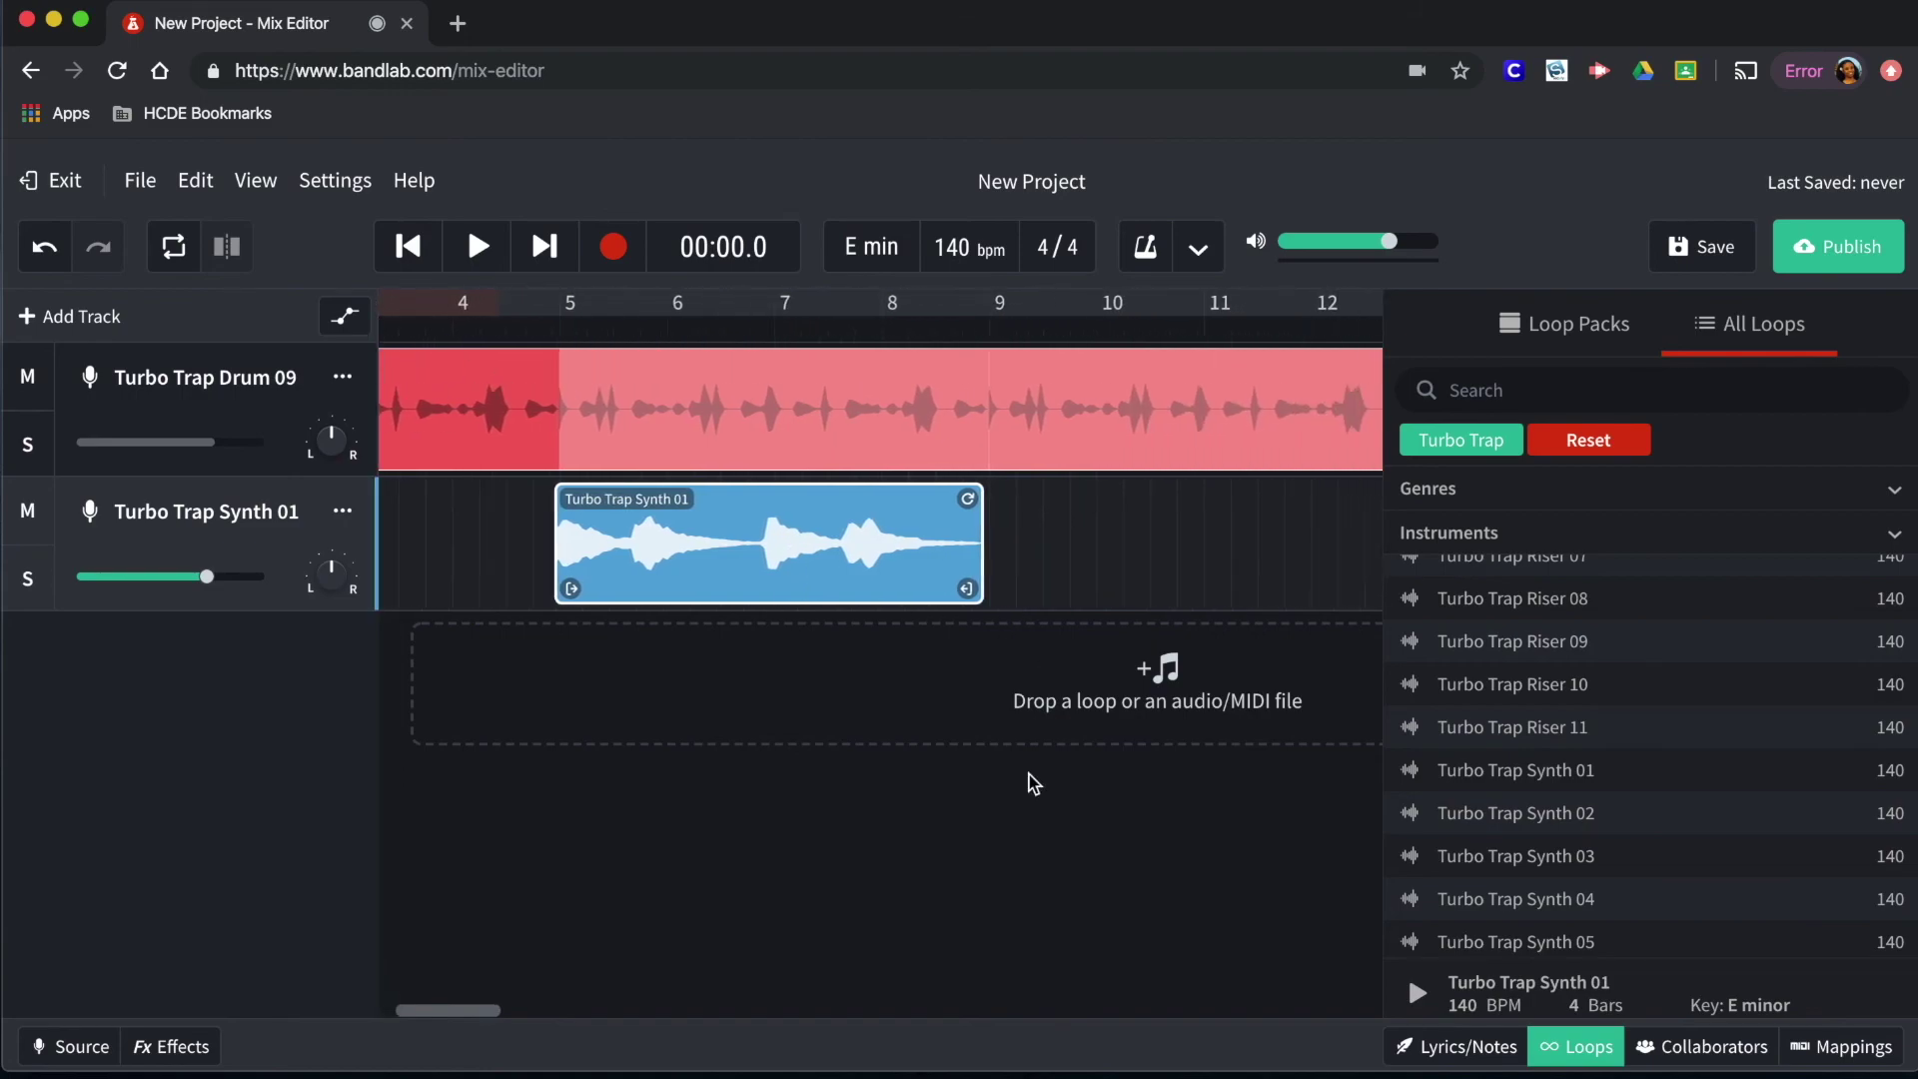
scroll(1029, 775, right, 5)
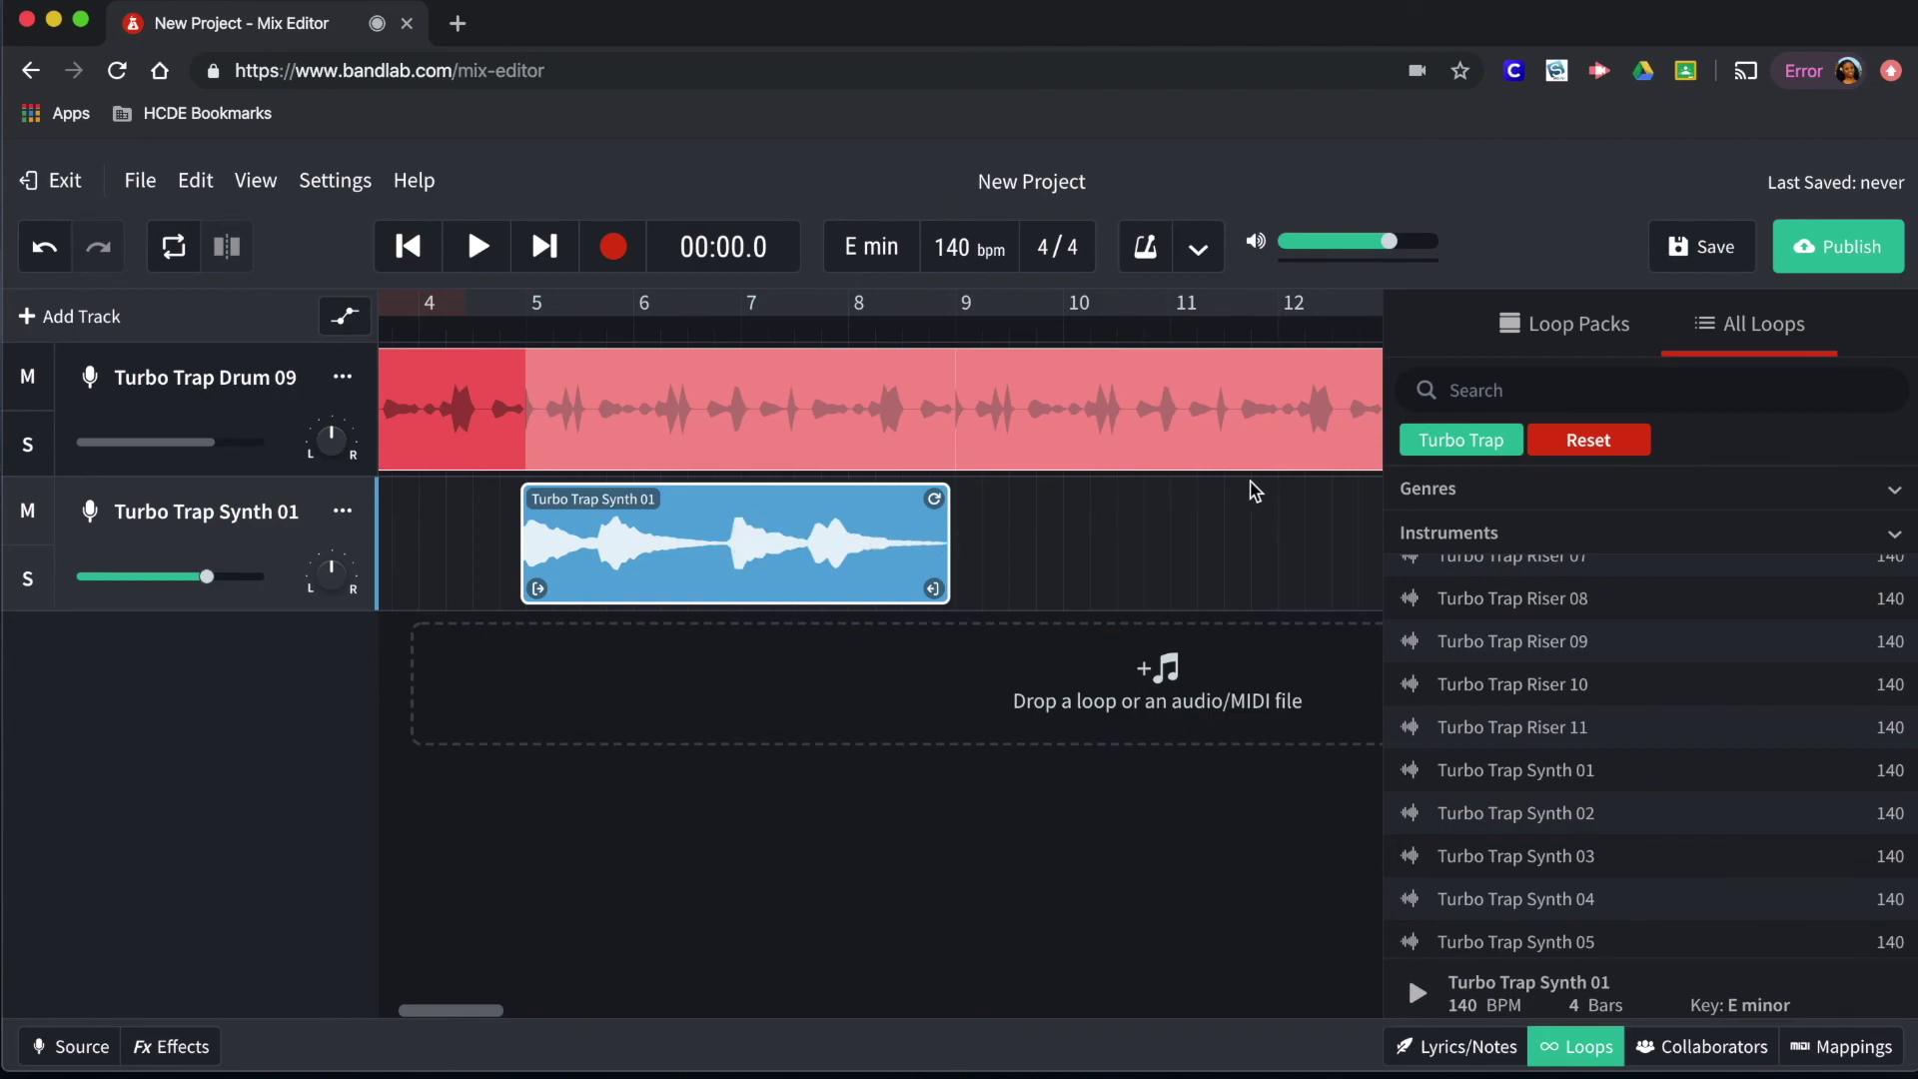
scroll(1243, 667, right, 5)
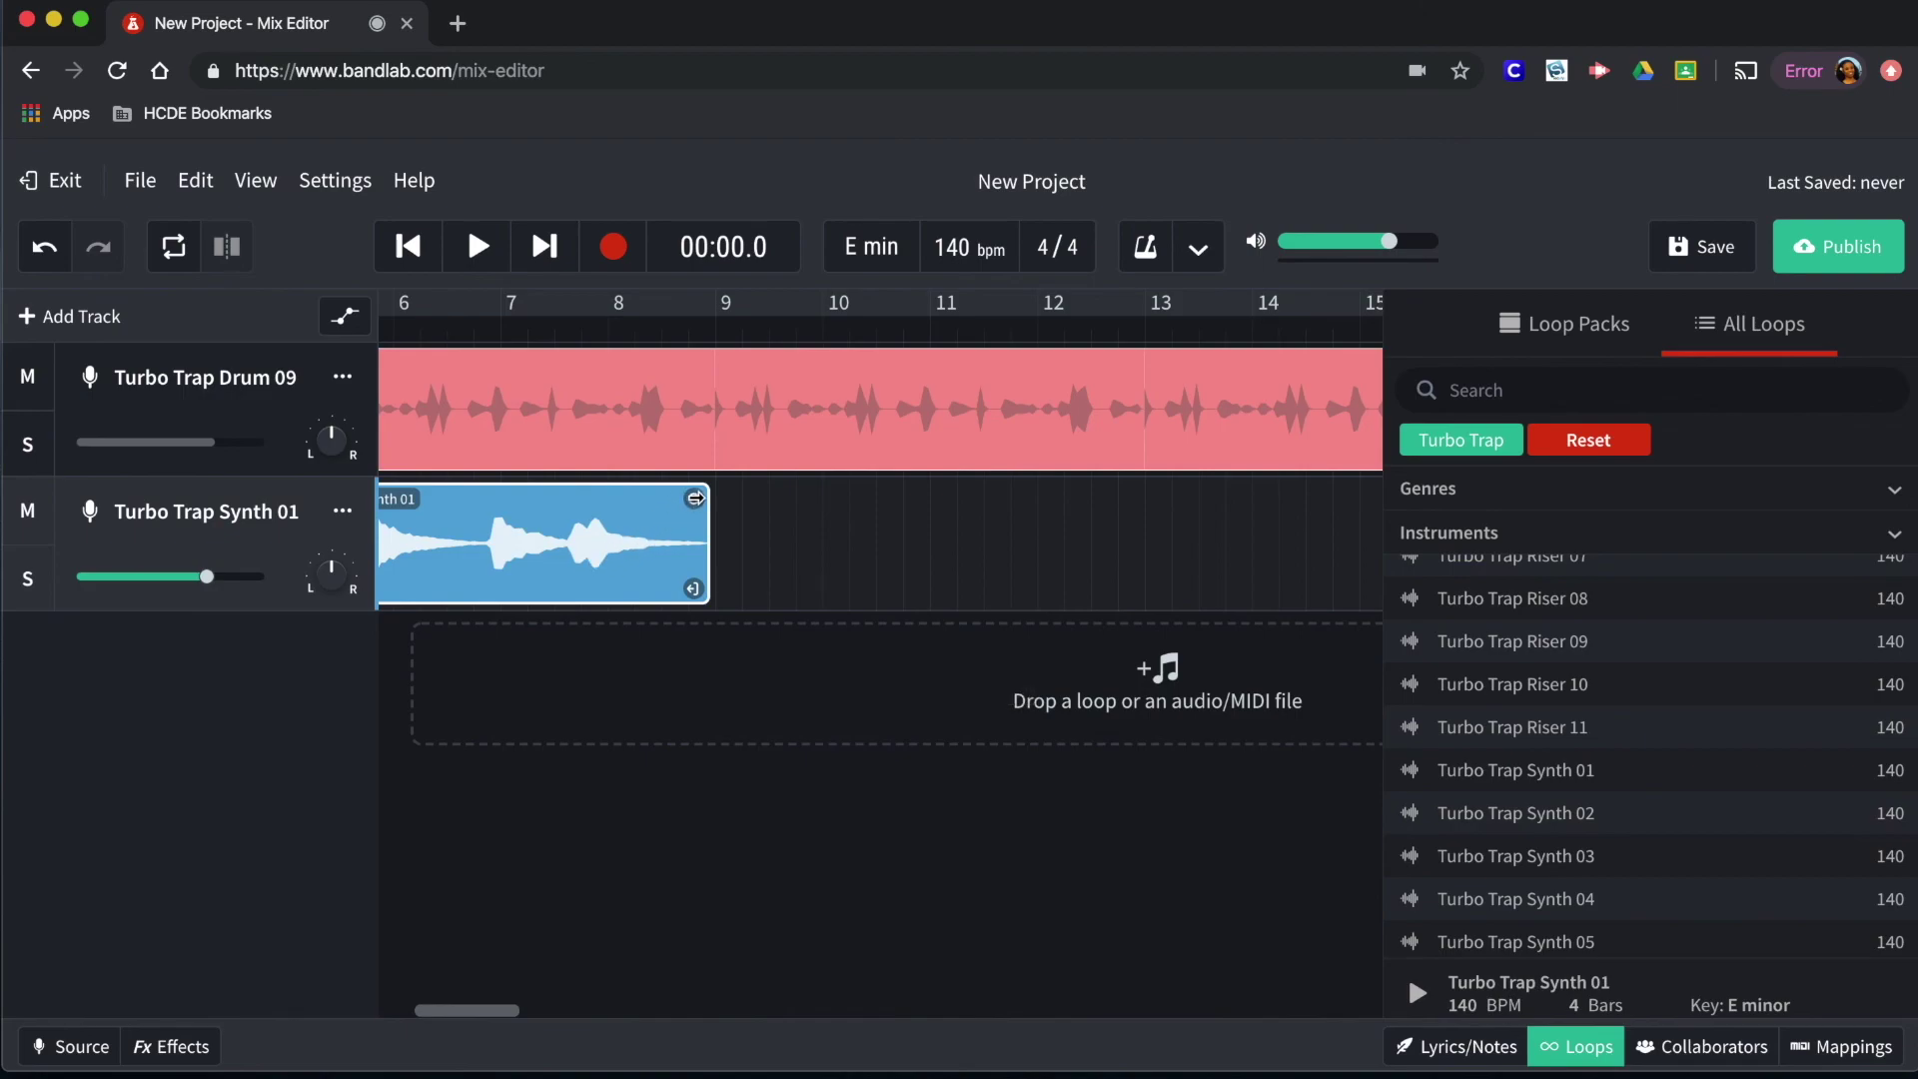
click(1577, 1047)
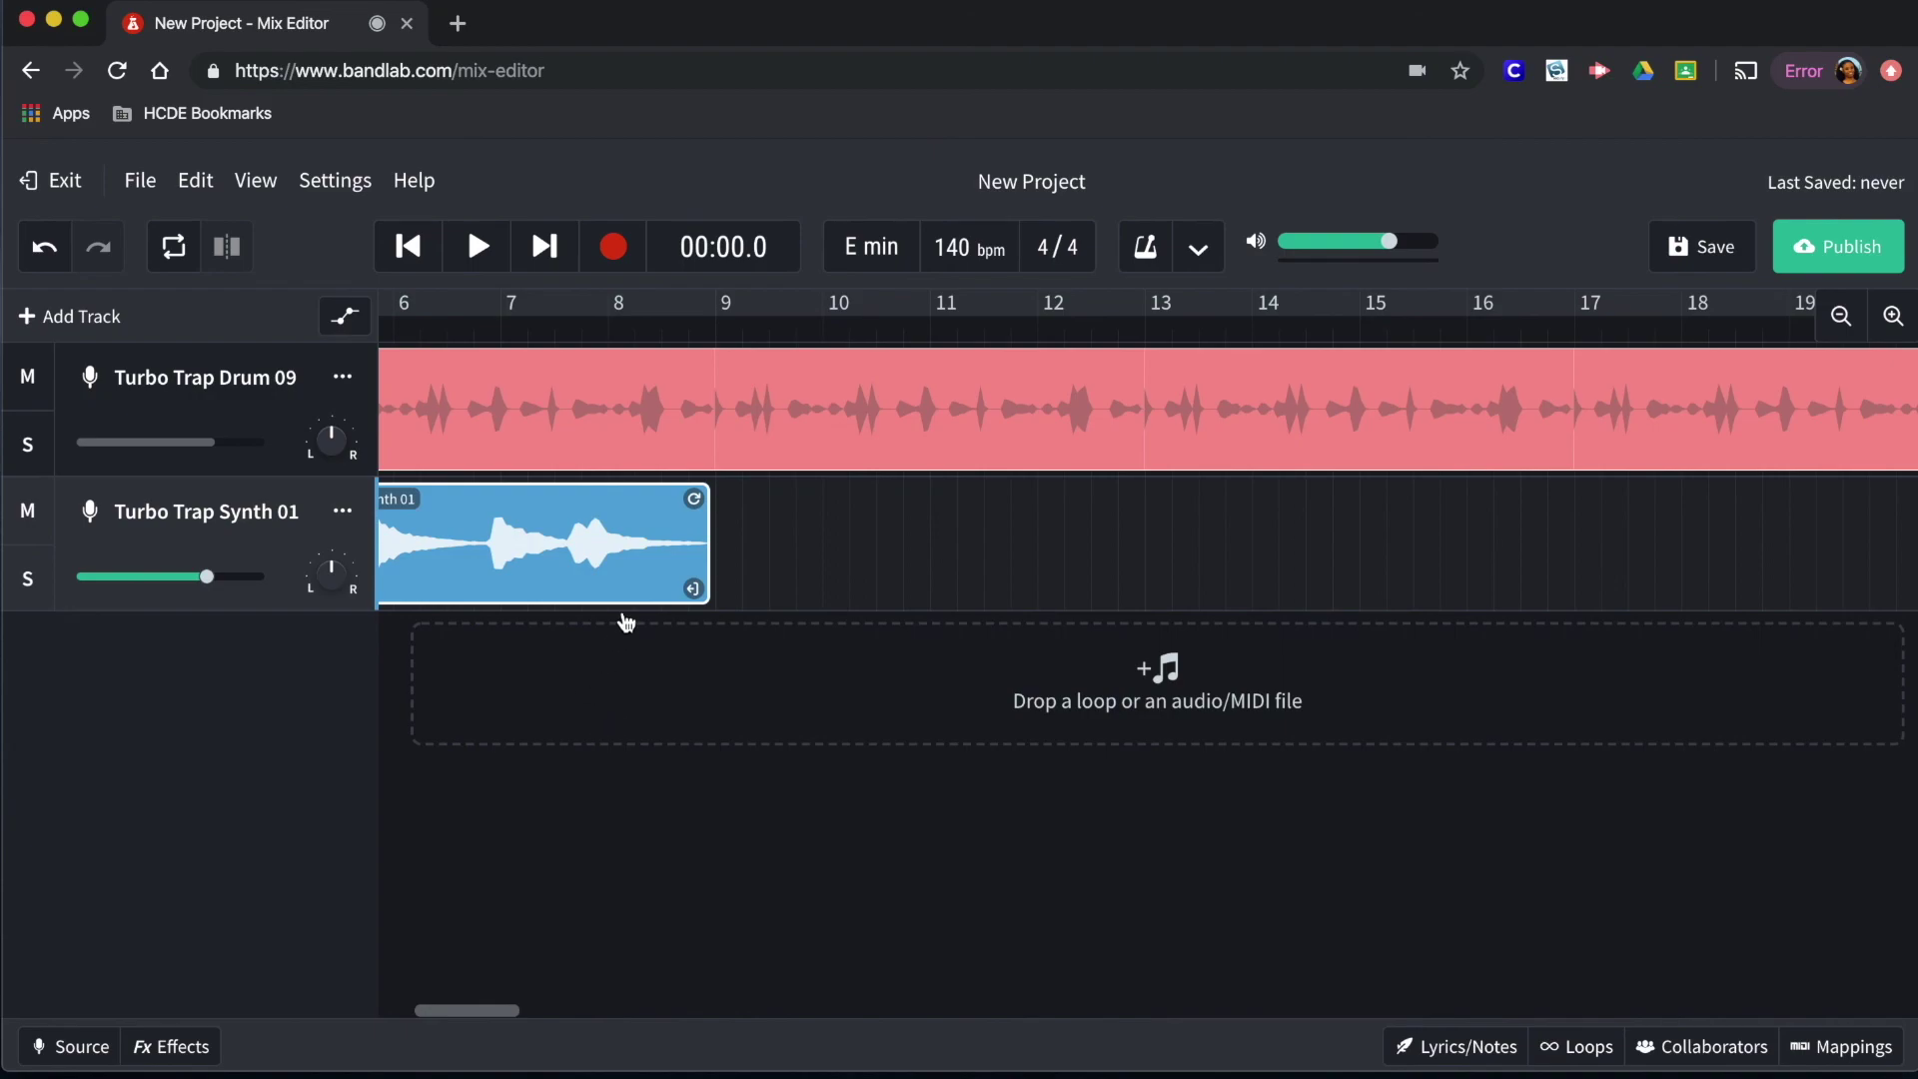
drag(699, 497, 1129, 473)
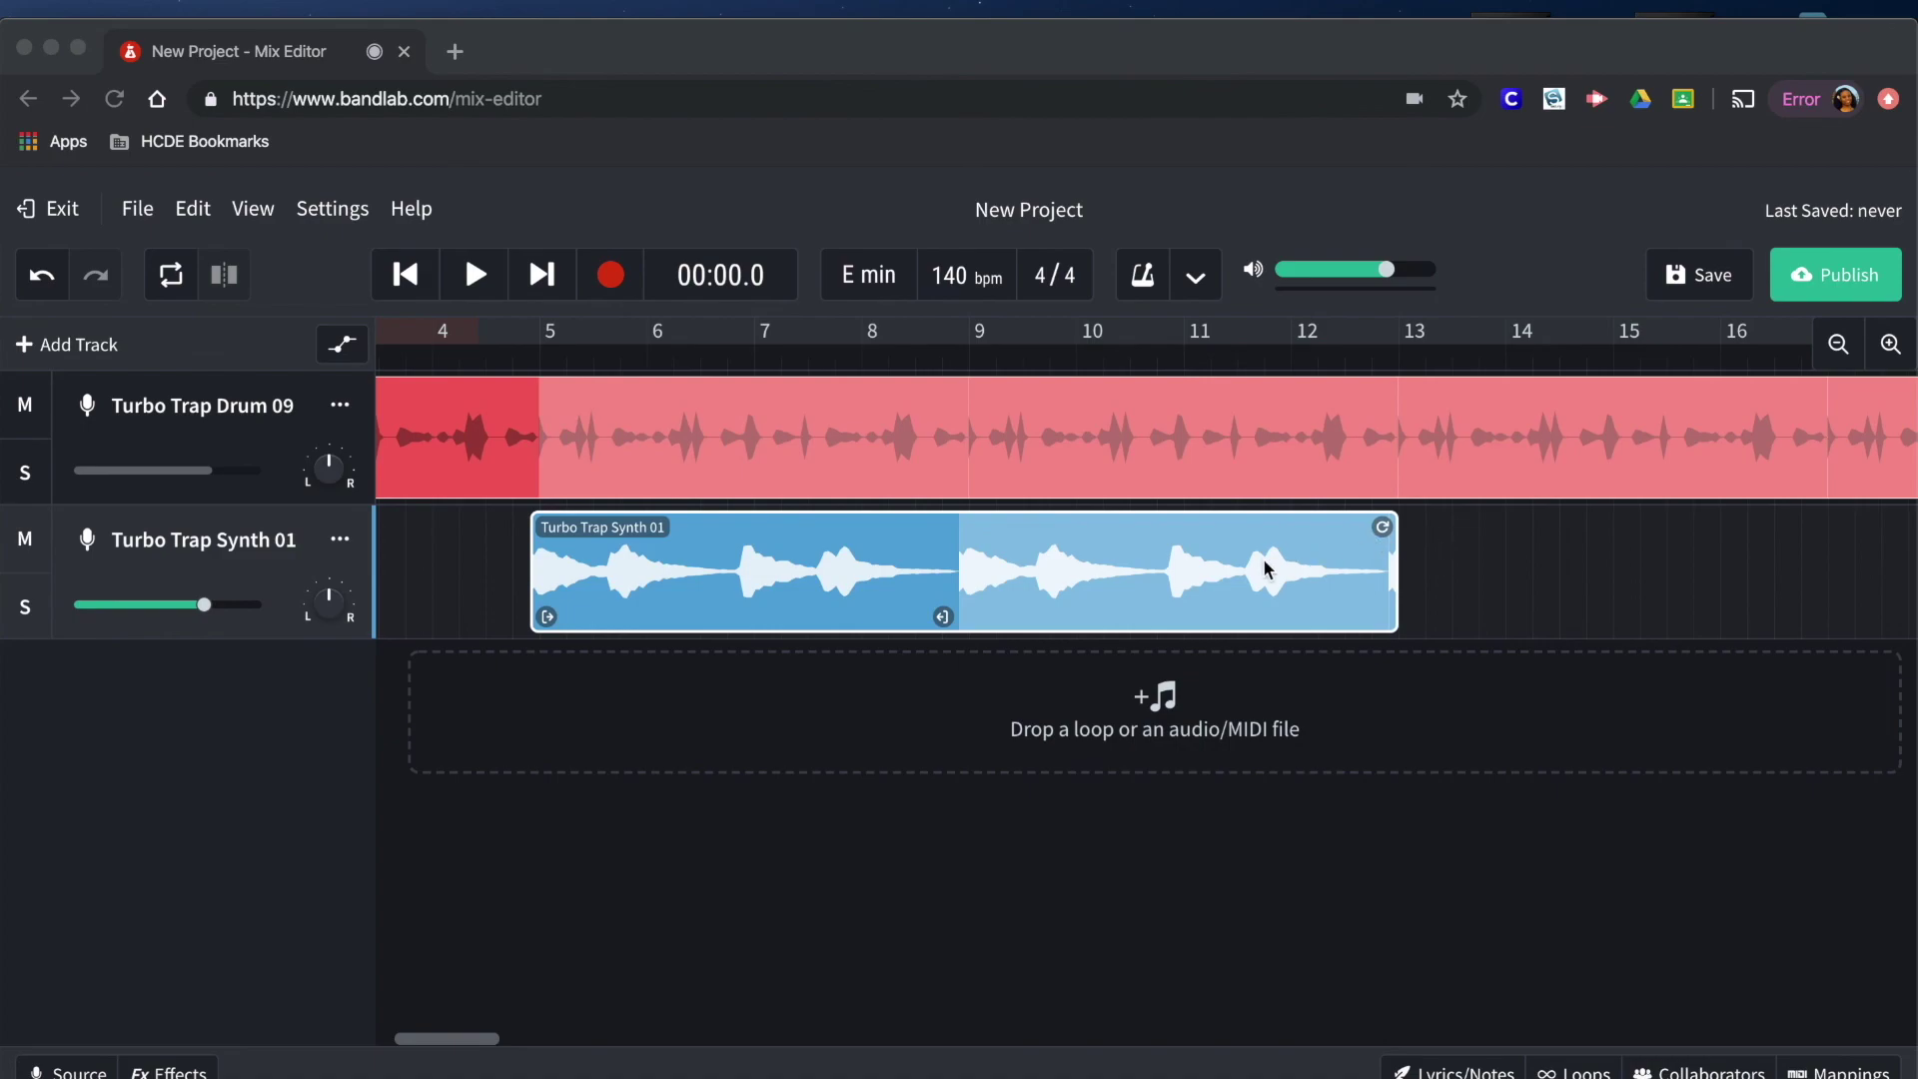
Align the Turbo Trap Synth 01 clip with the start of bar 5 and trim its repeat to end at bar 13
click(696, 570)
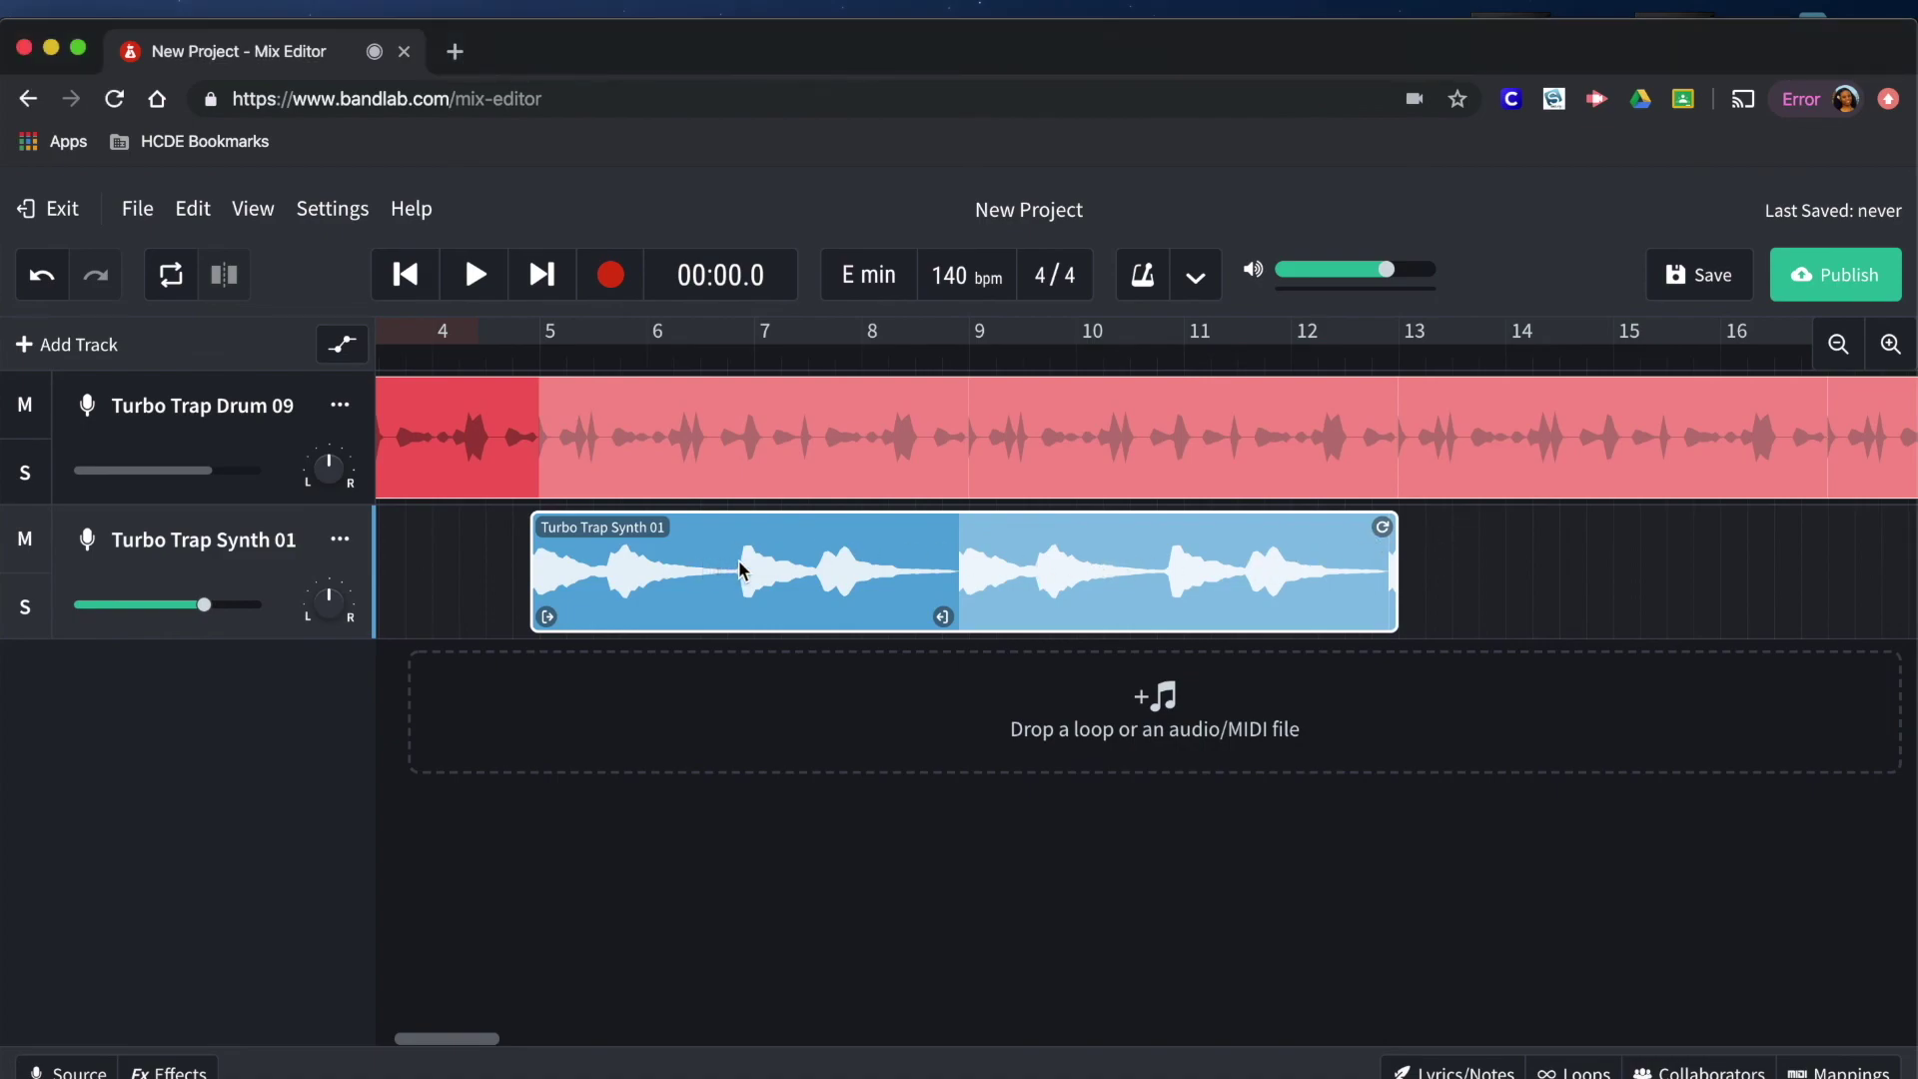
mouse_move(739, 562)
mouse_down()
mouse_move(777, 561)
mouse_move(747, 561)
mouse_up()
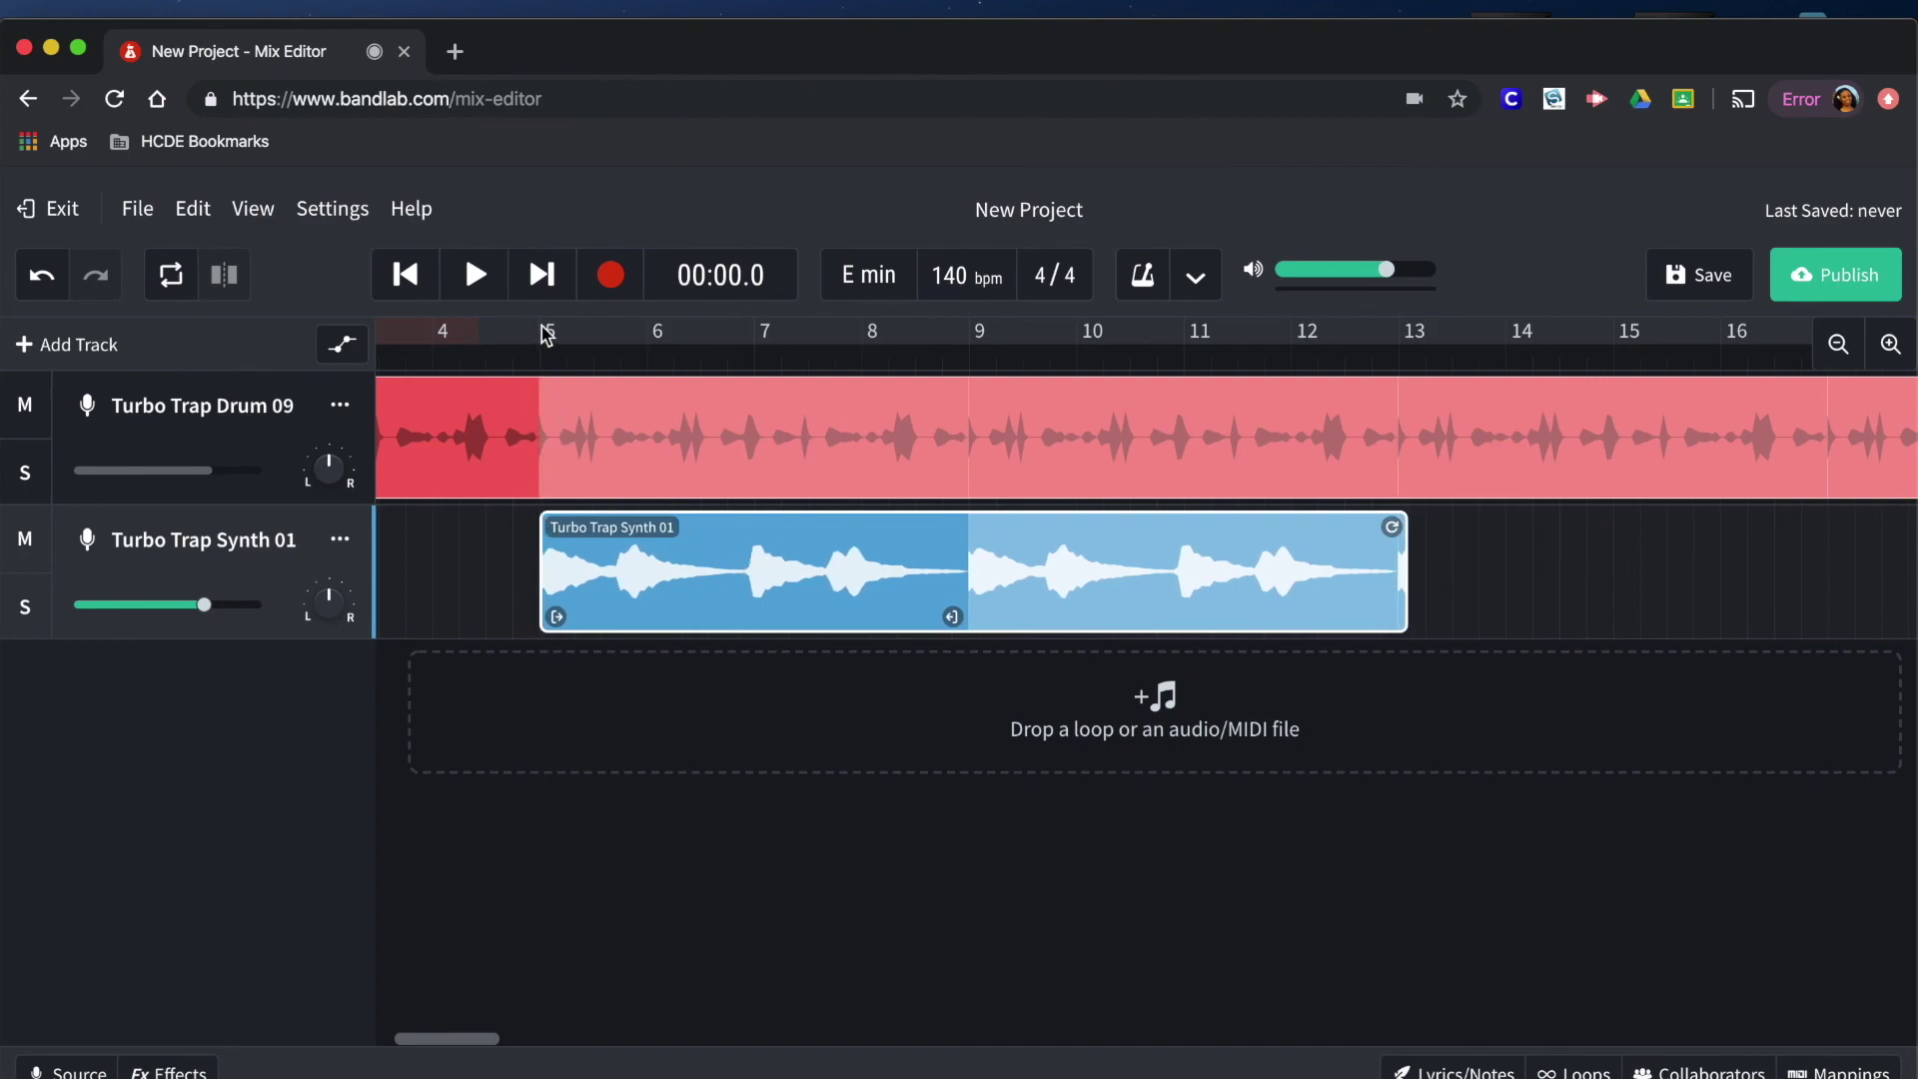
drag(613, 577, 617, 579)
drag(1405, 521, 1384, 526)
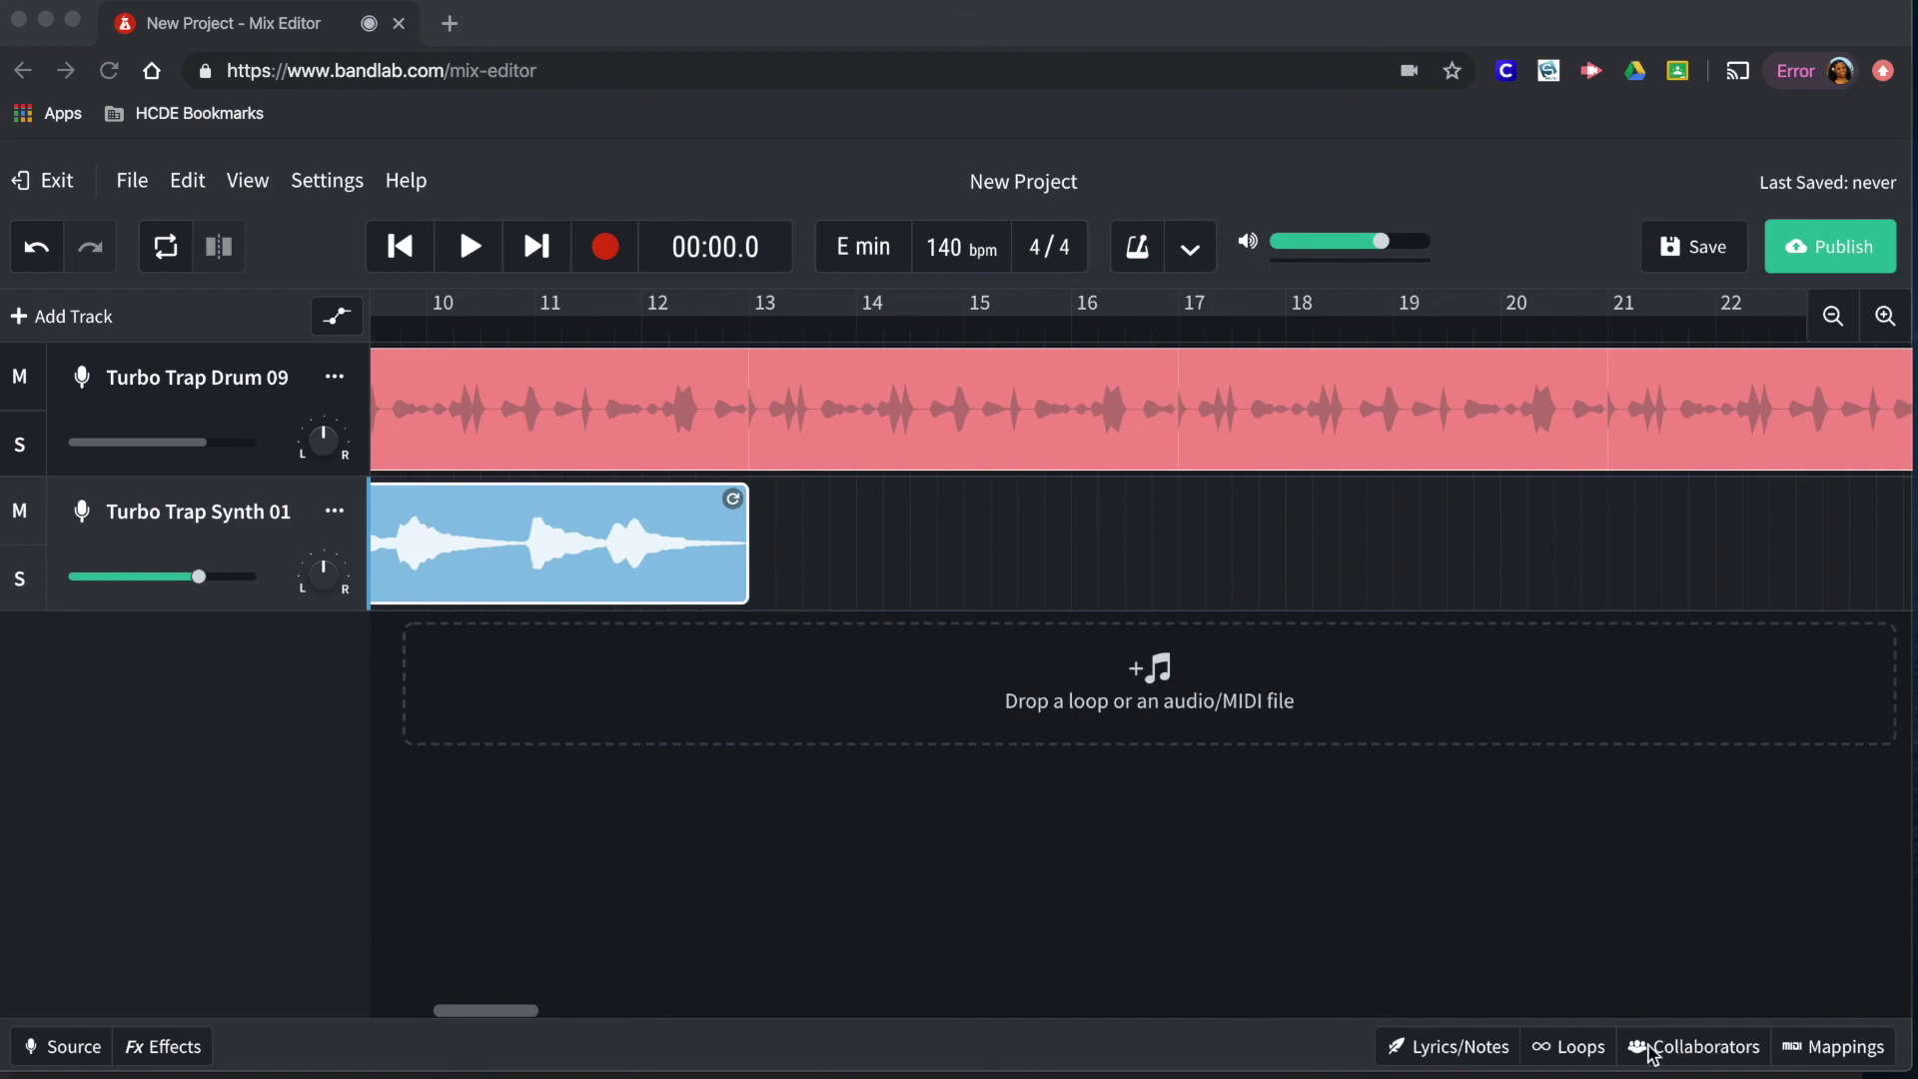
Add the Turbo Trap Synth 40 loop on a new third track and align its clip with the start of bar 13
click(1576, 1055)
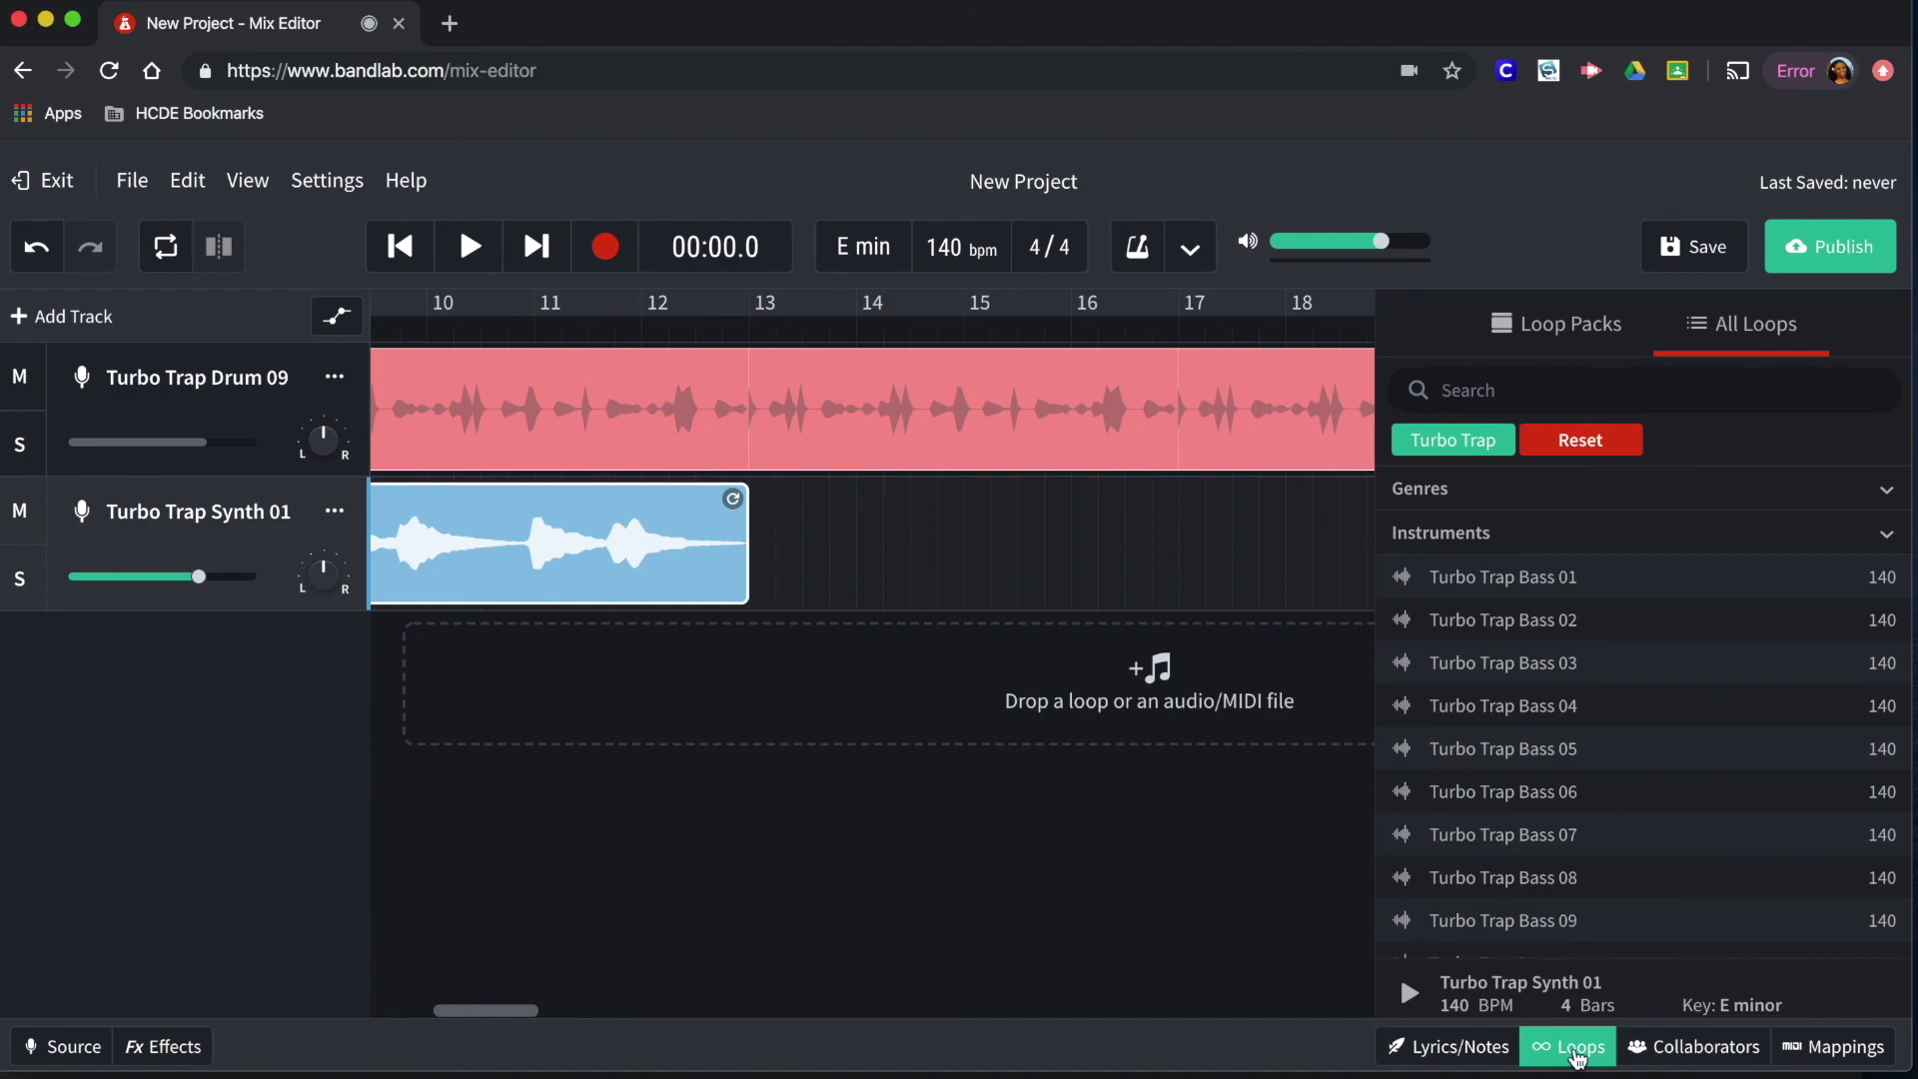
scroll(1674, 815, down, 10)
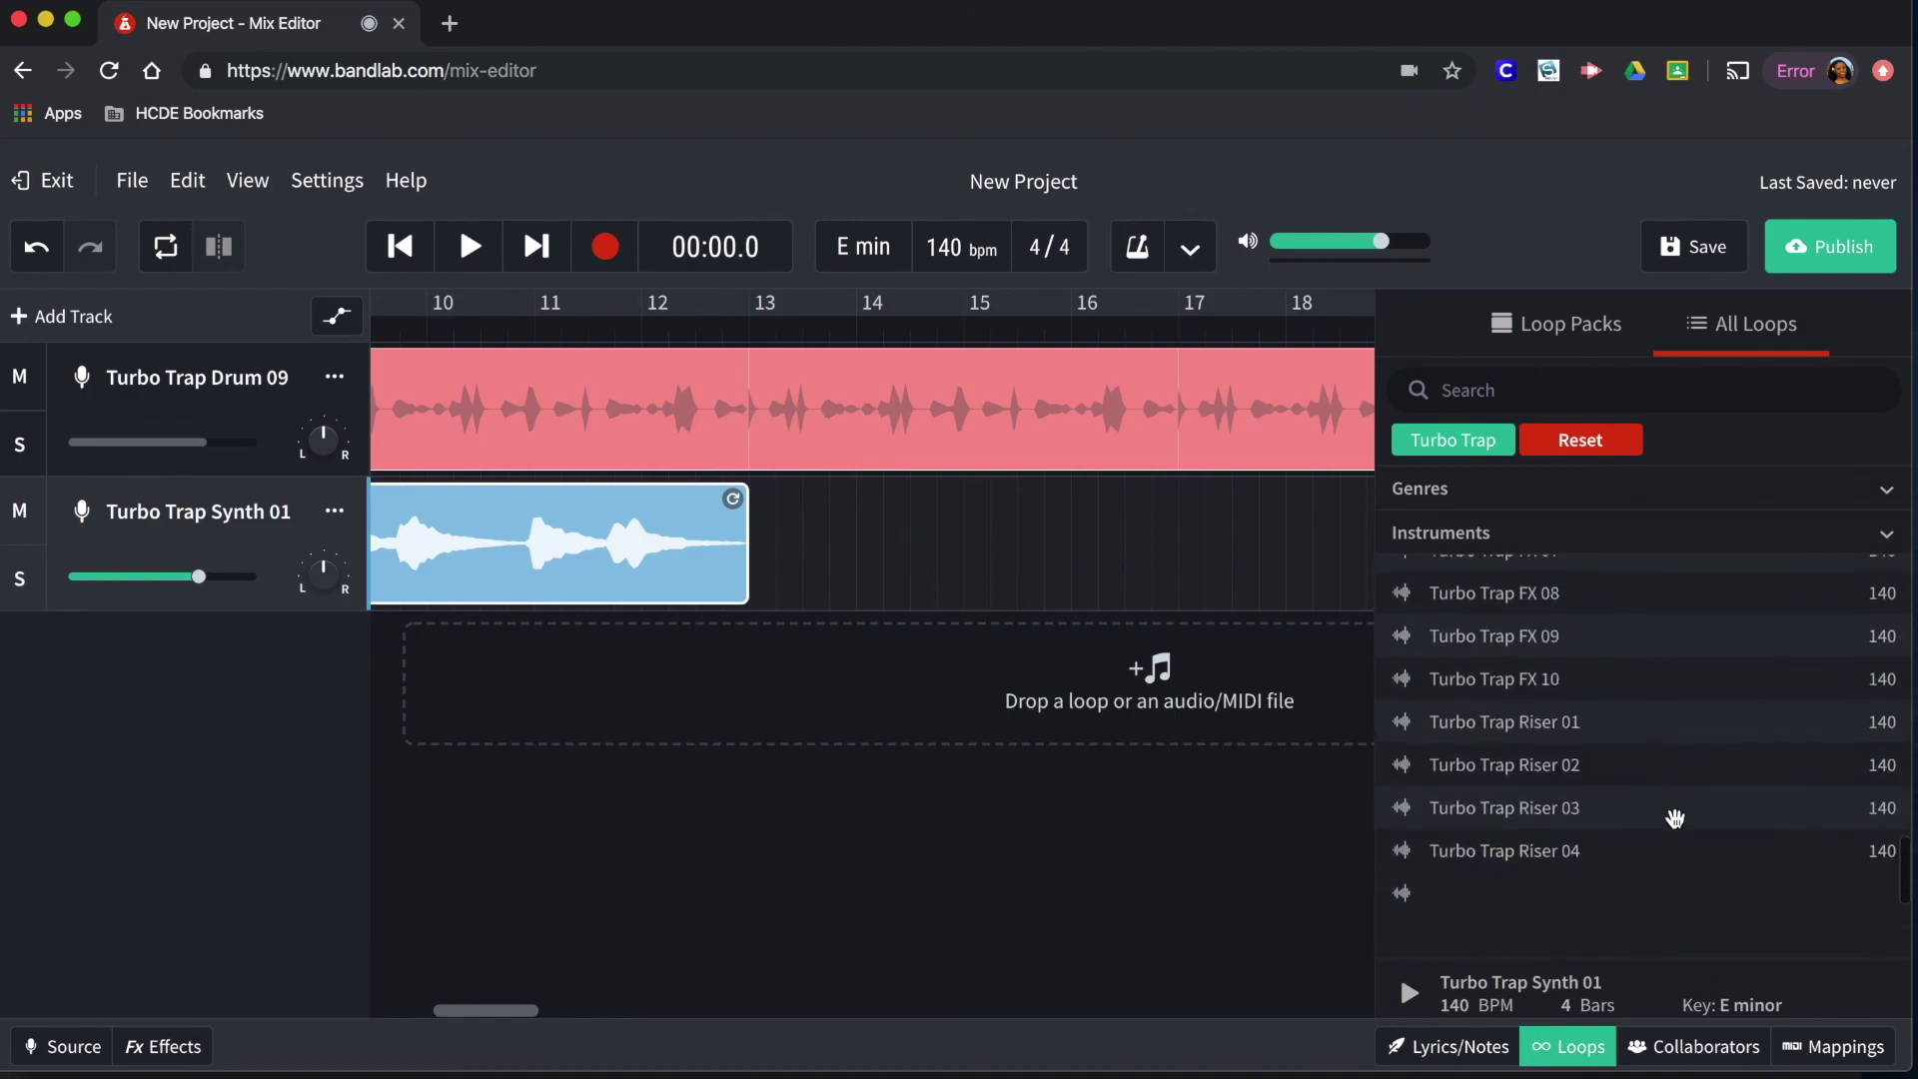
scroll(1674, 817, down, 10)
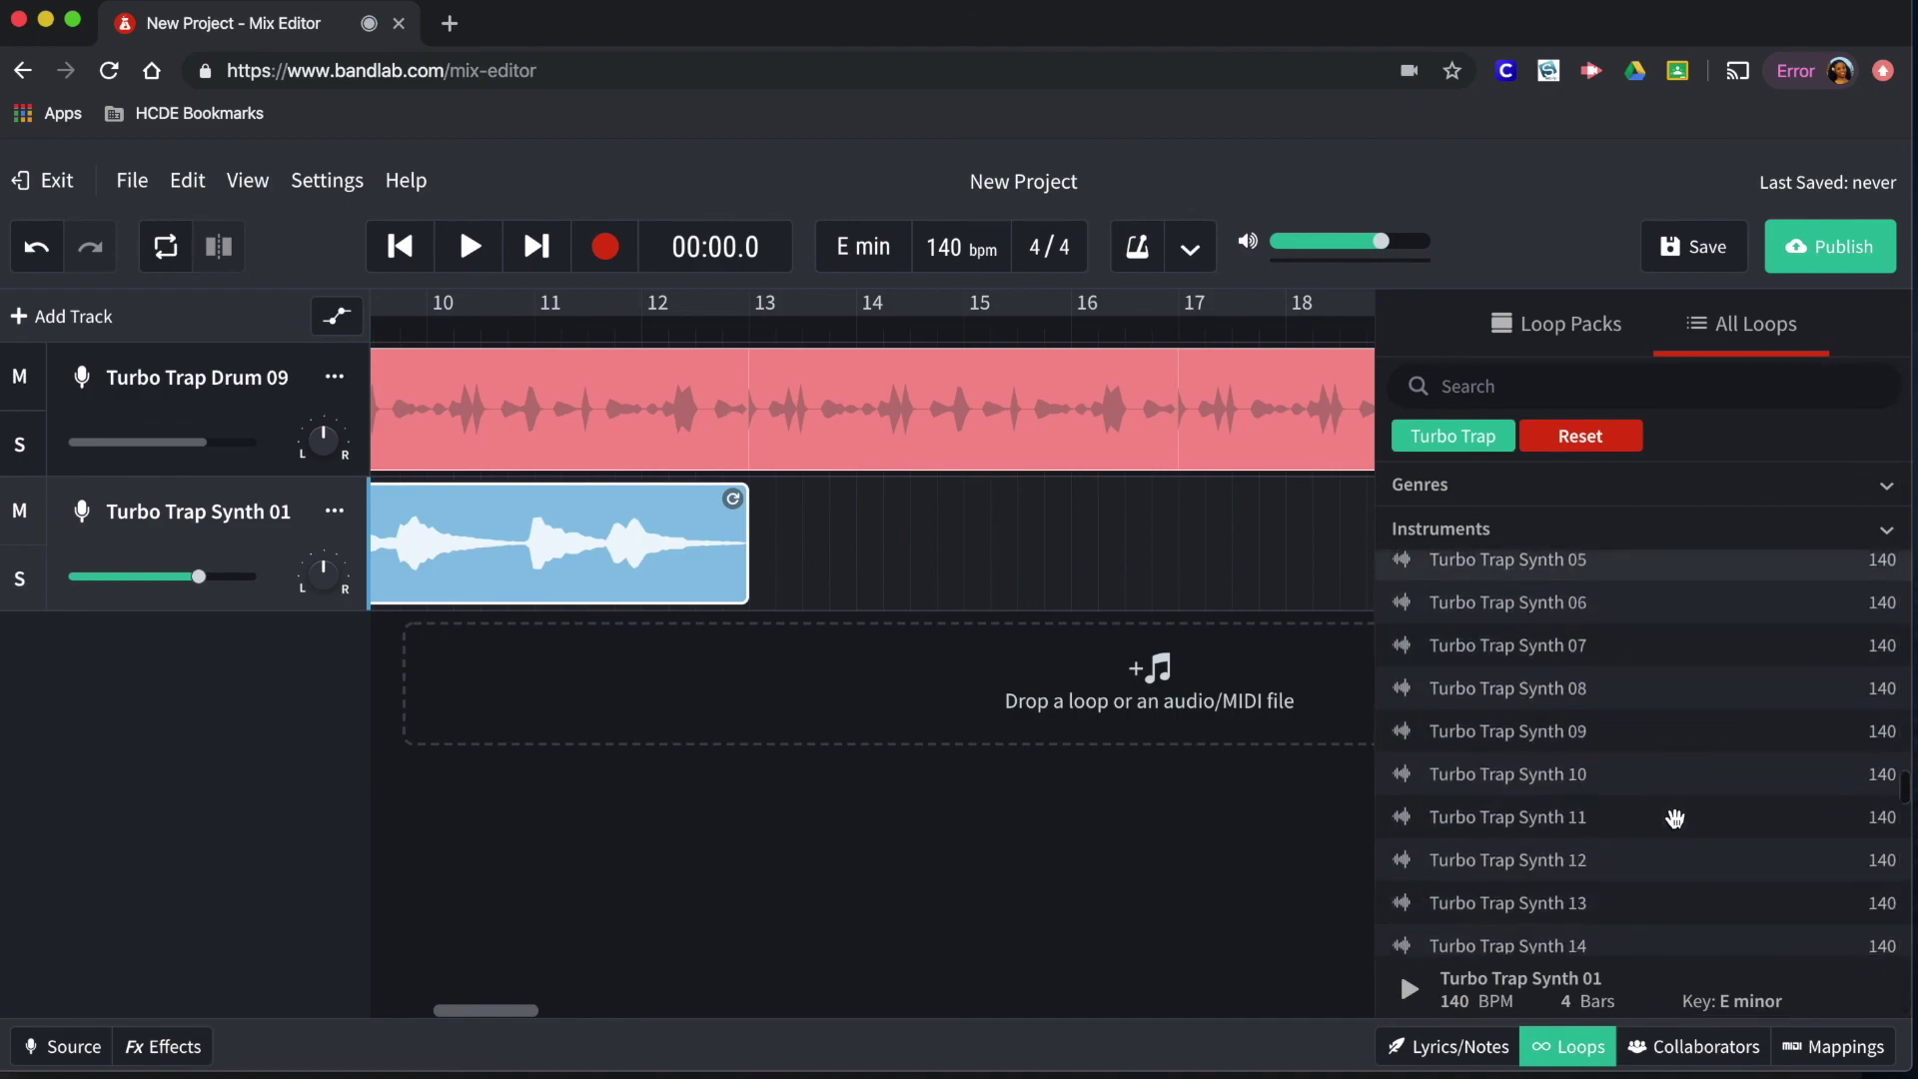
scroll(1674, 815, down, 10)
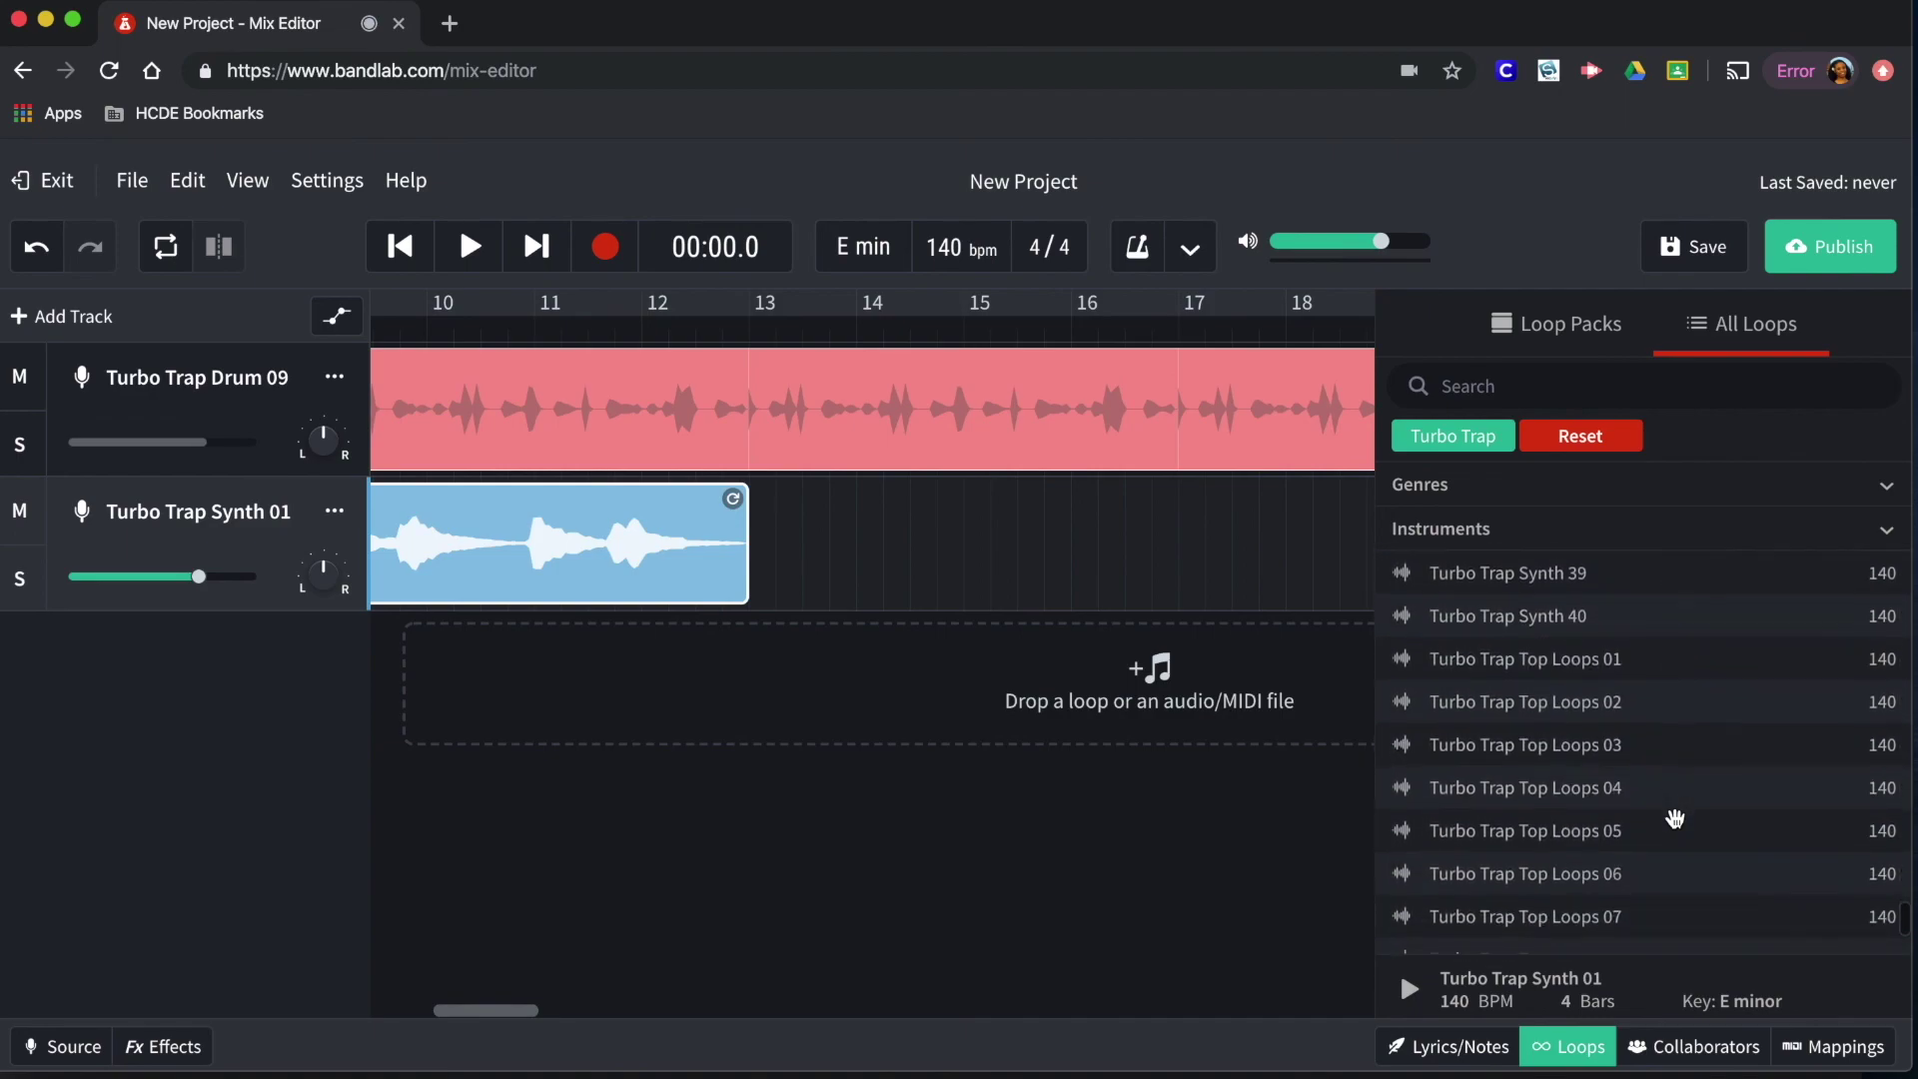
drag(1592, 611, 741, 652)
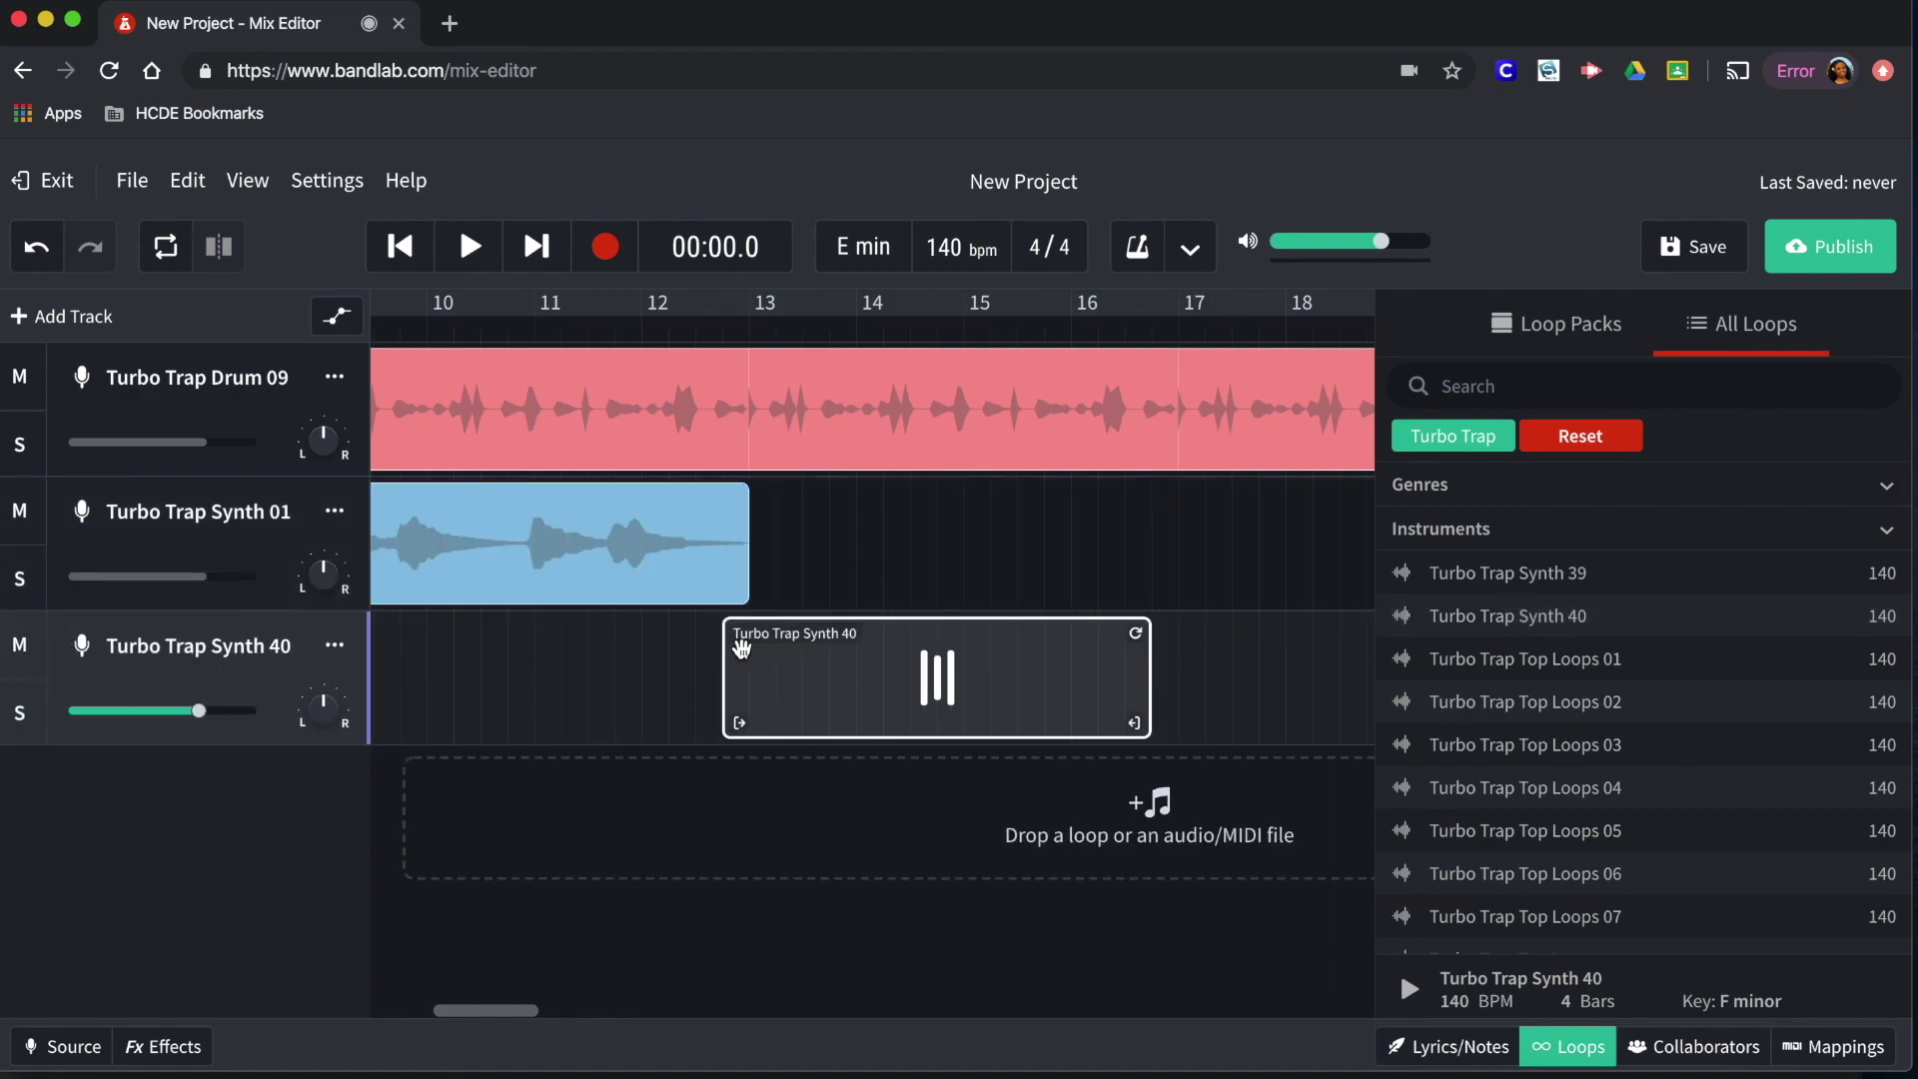
drag(775, 659, 796, 667)
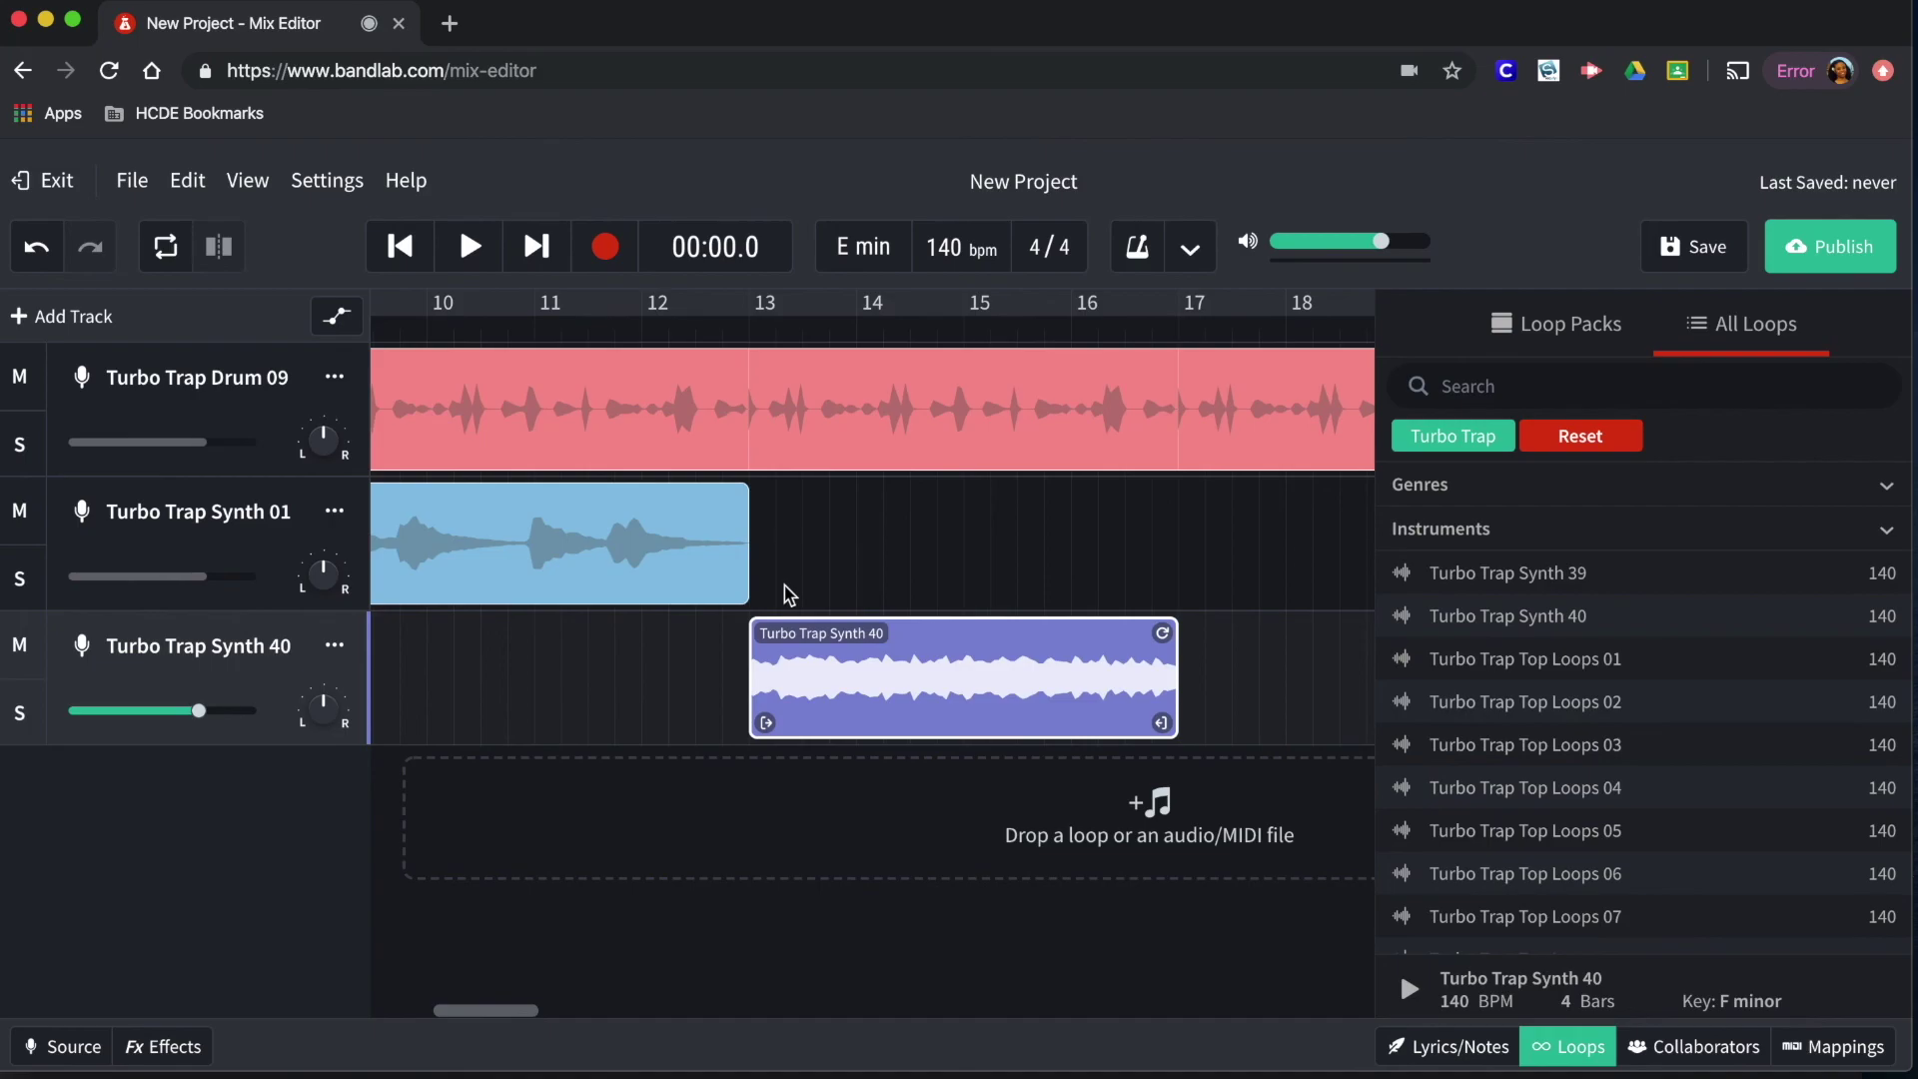
Extend the Turbo Trap Synth 40 clip by repeating its loop up to the start of bar 21
scroll(789, 595, right, 5)
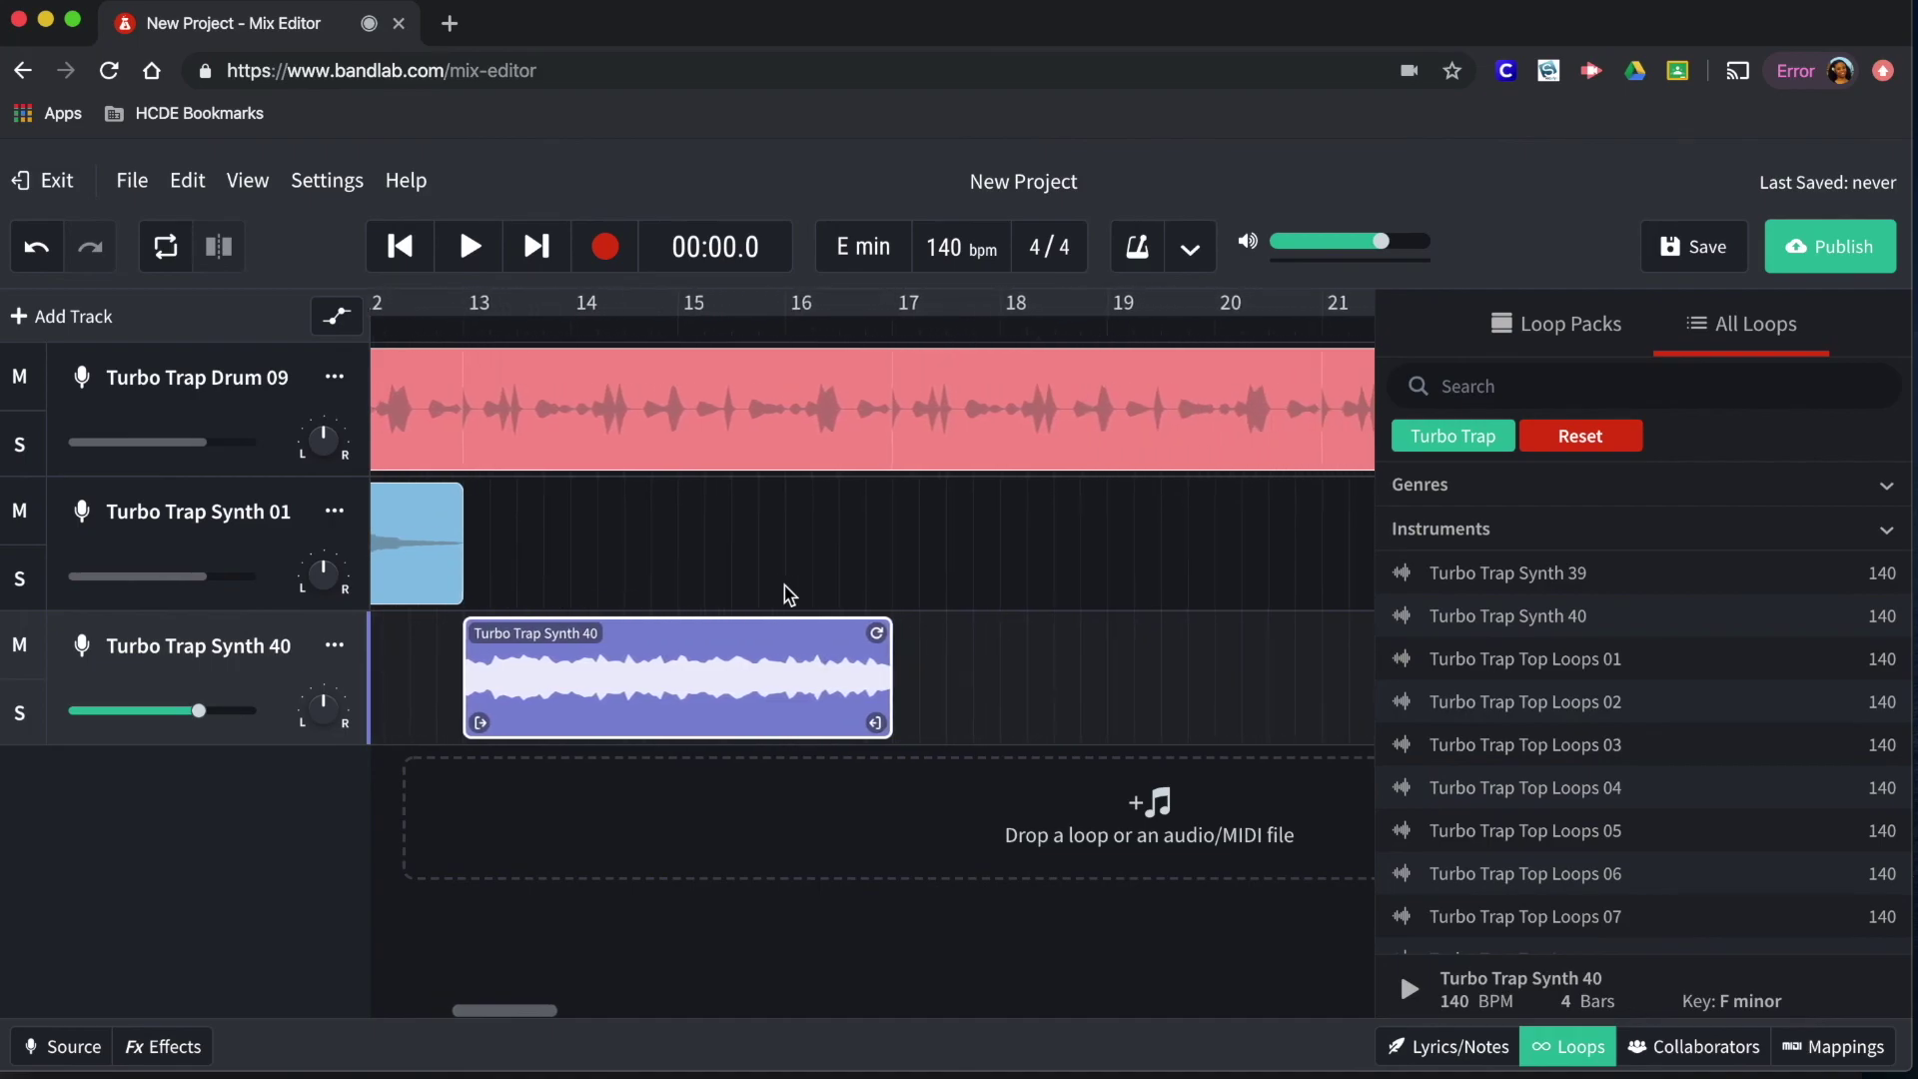
scroll(789, 594, right, 2)
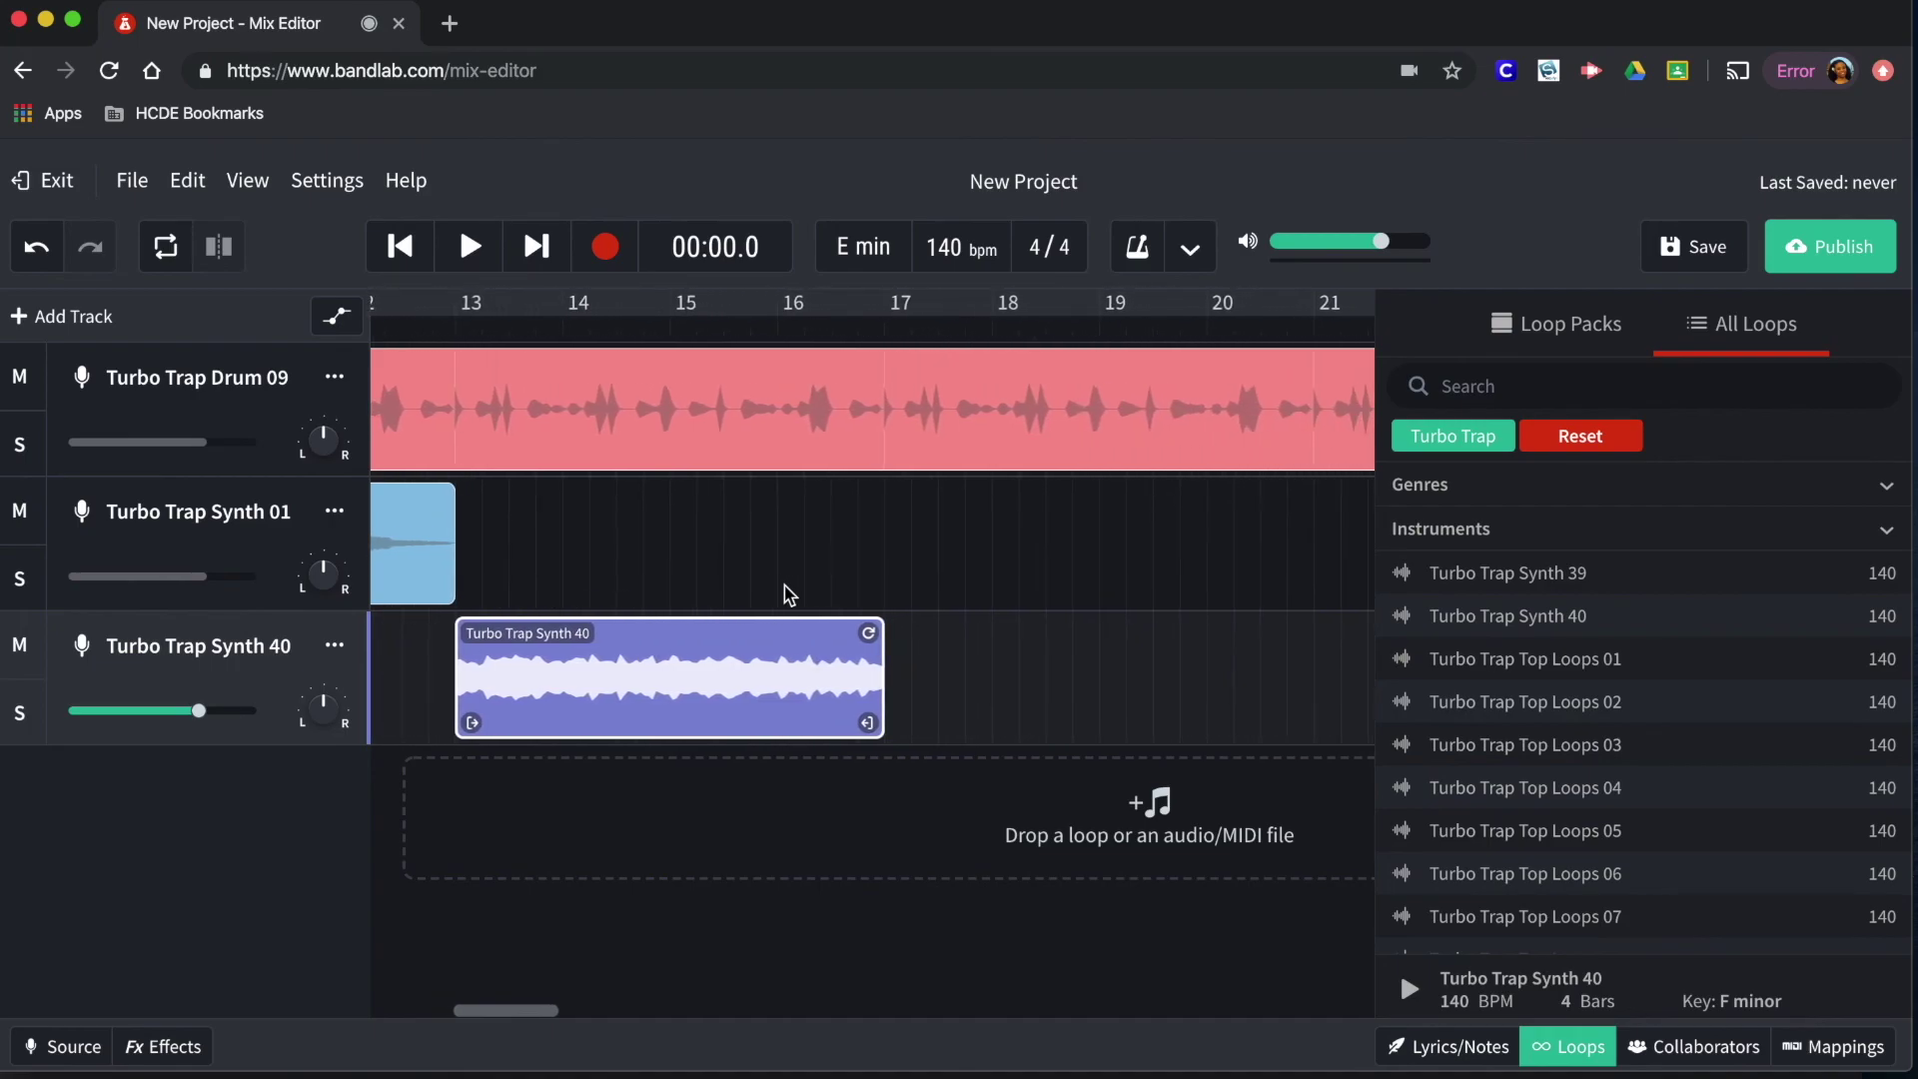
click(1561, 1046)
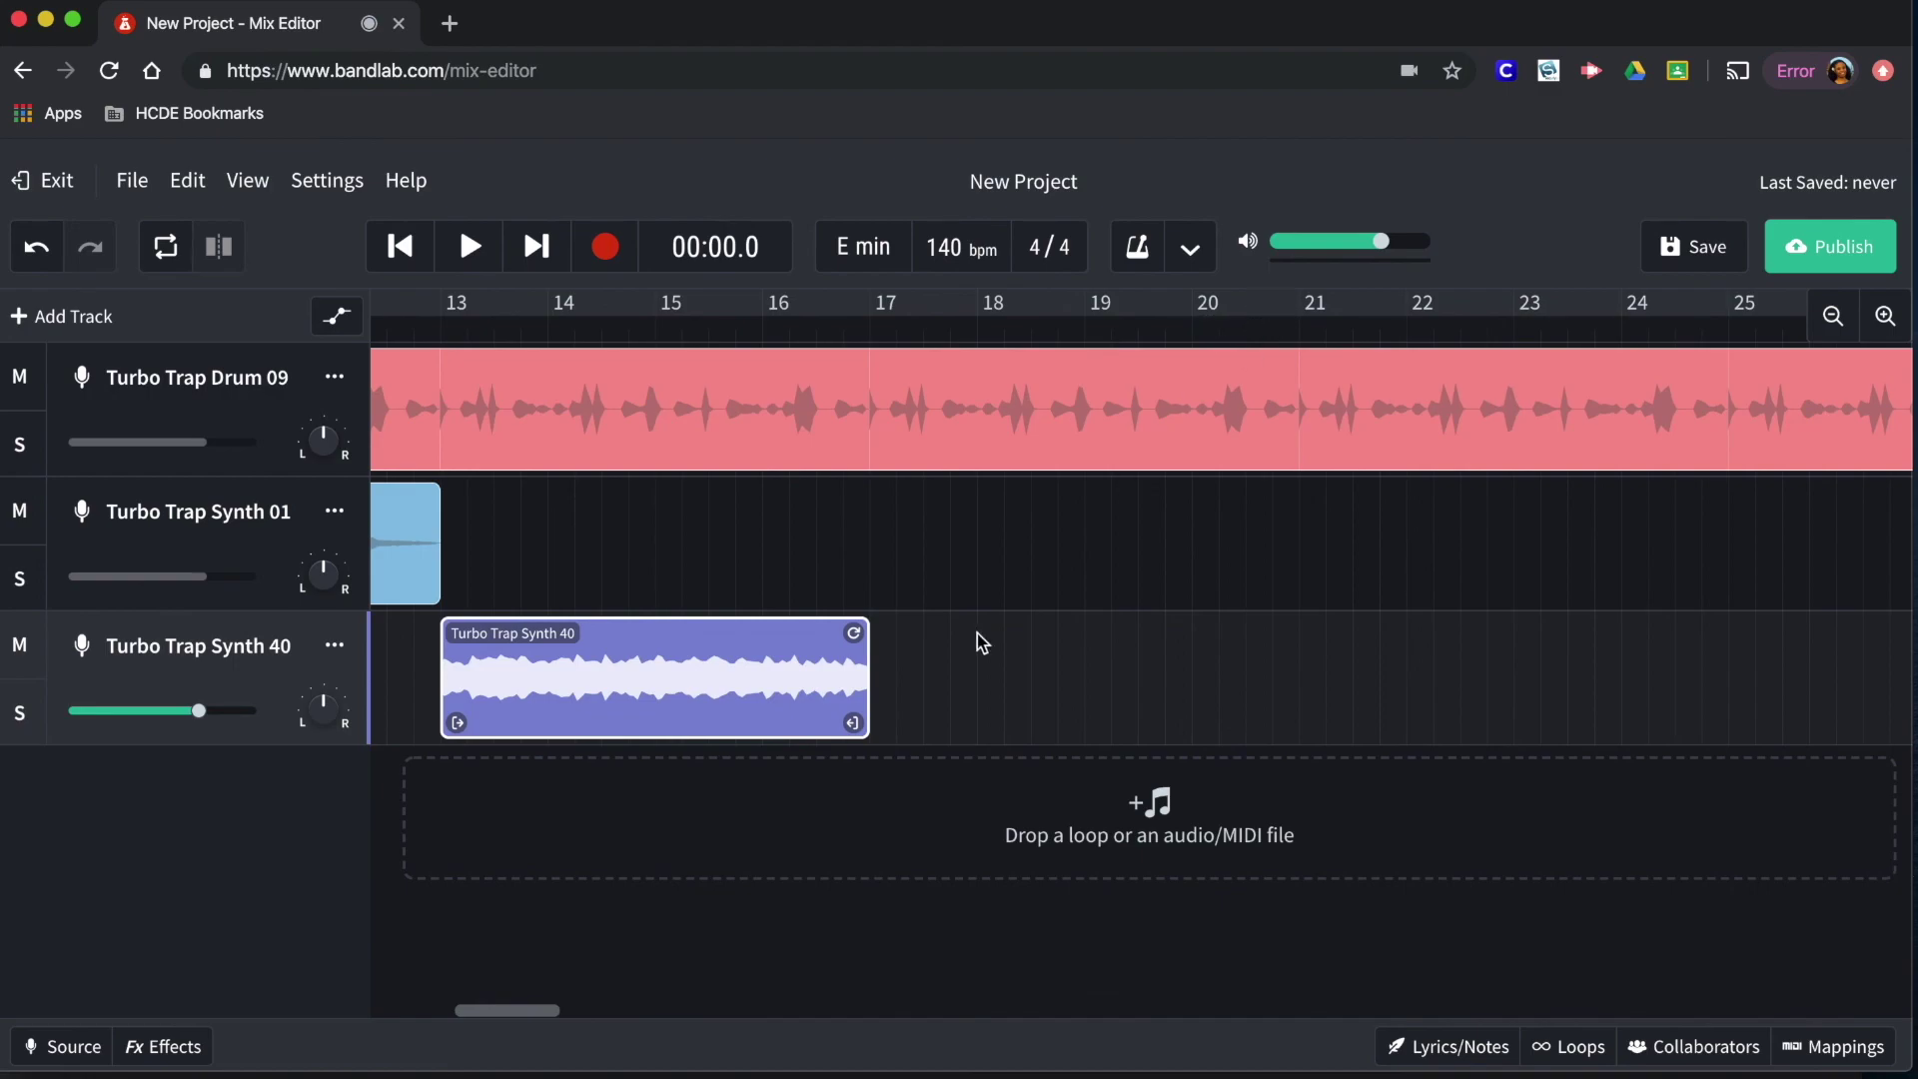
drag(857, 632, 1285, 624)
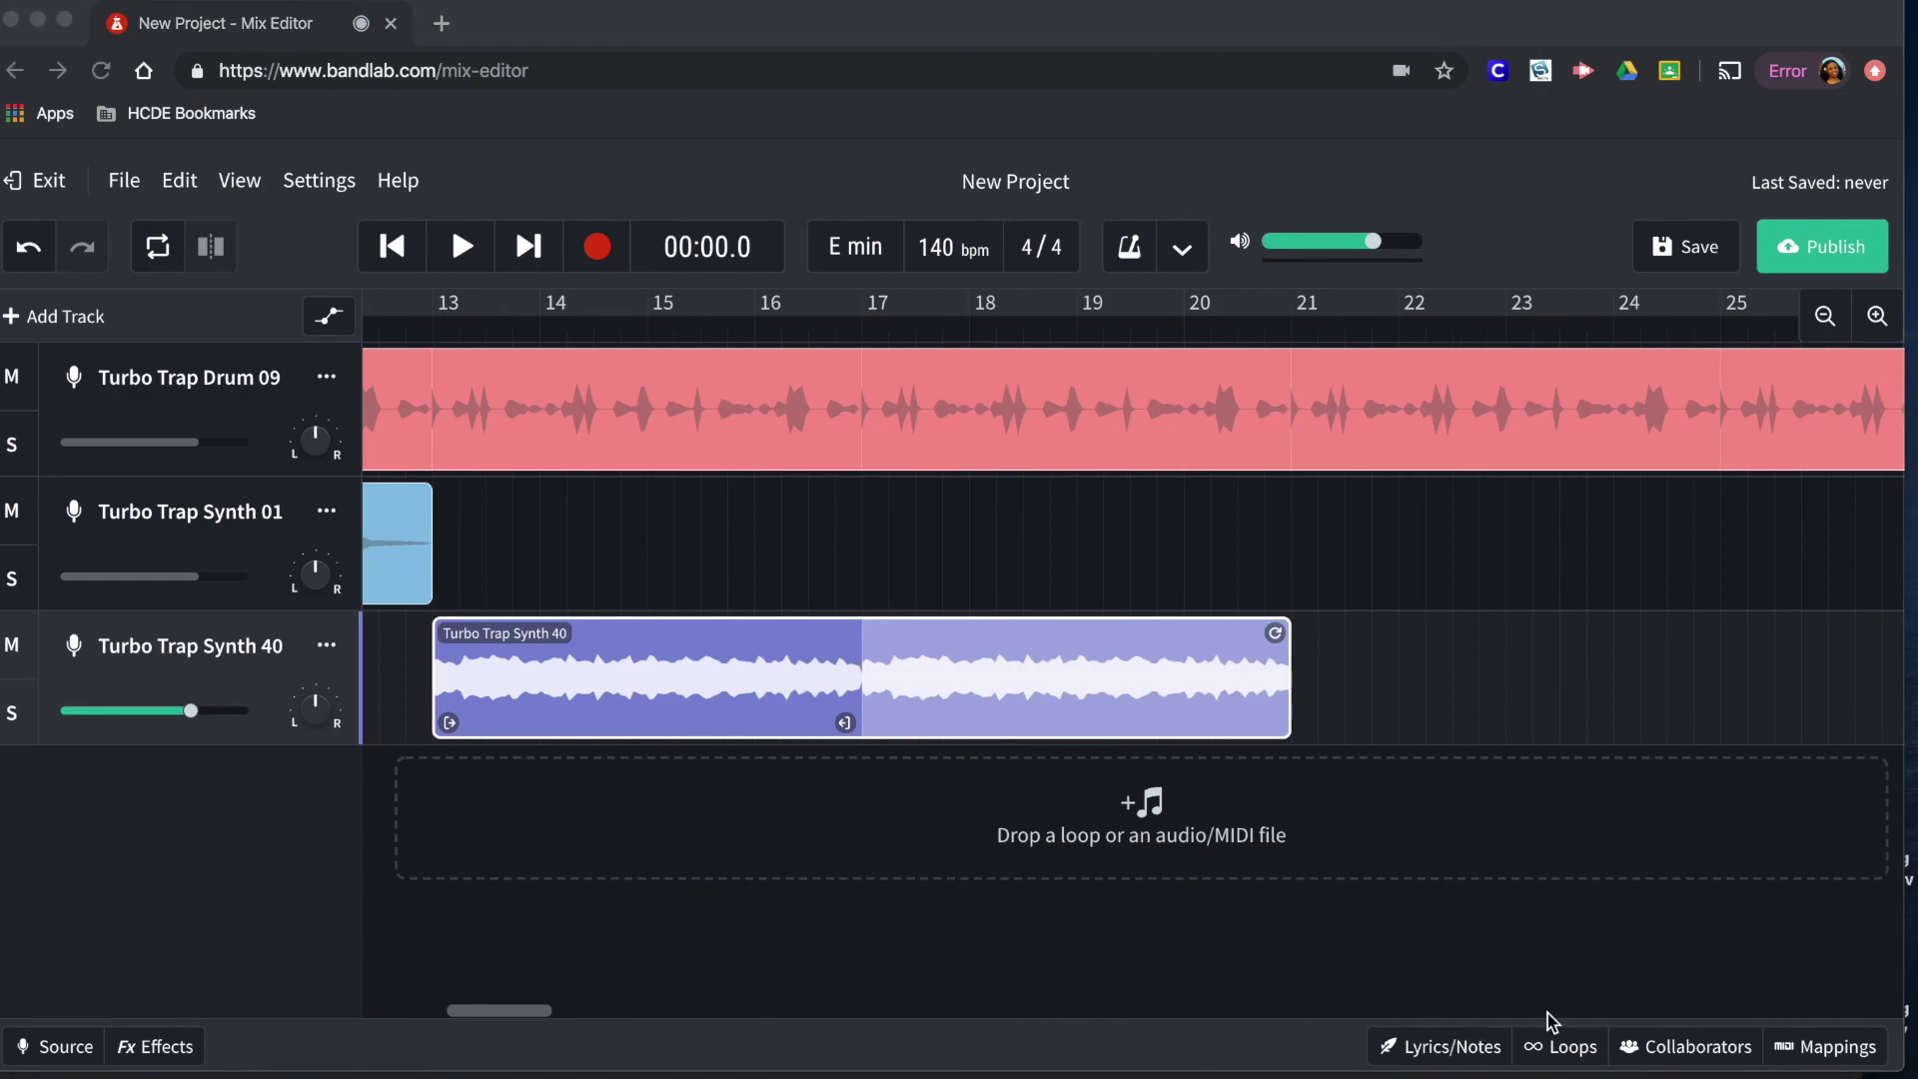
Add the Turbo Trap Synth 34 loop on a new track at bar 21 and repeat it to the start of bar 29
click(1566, 1046)
scroll(1570, 892, down, 15)
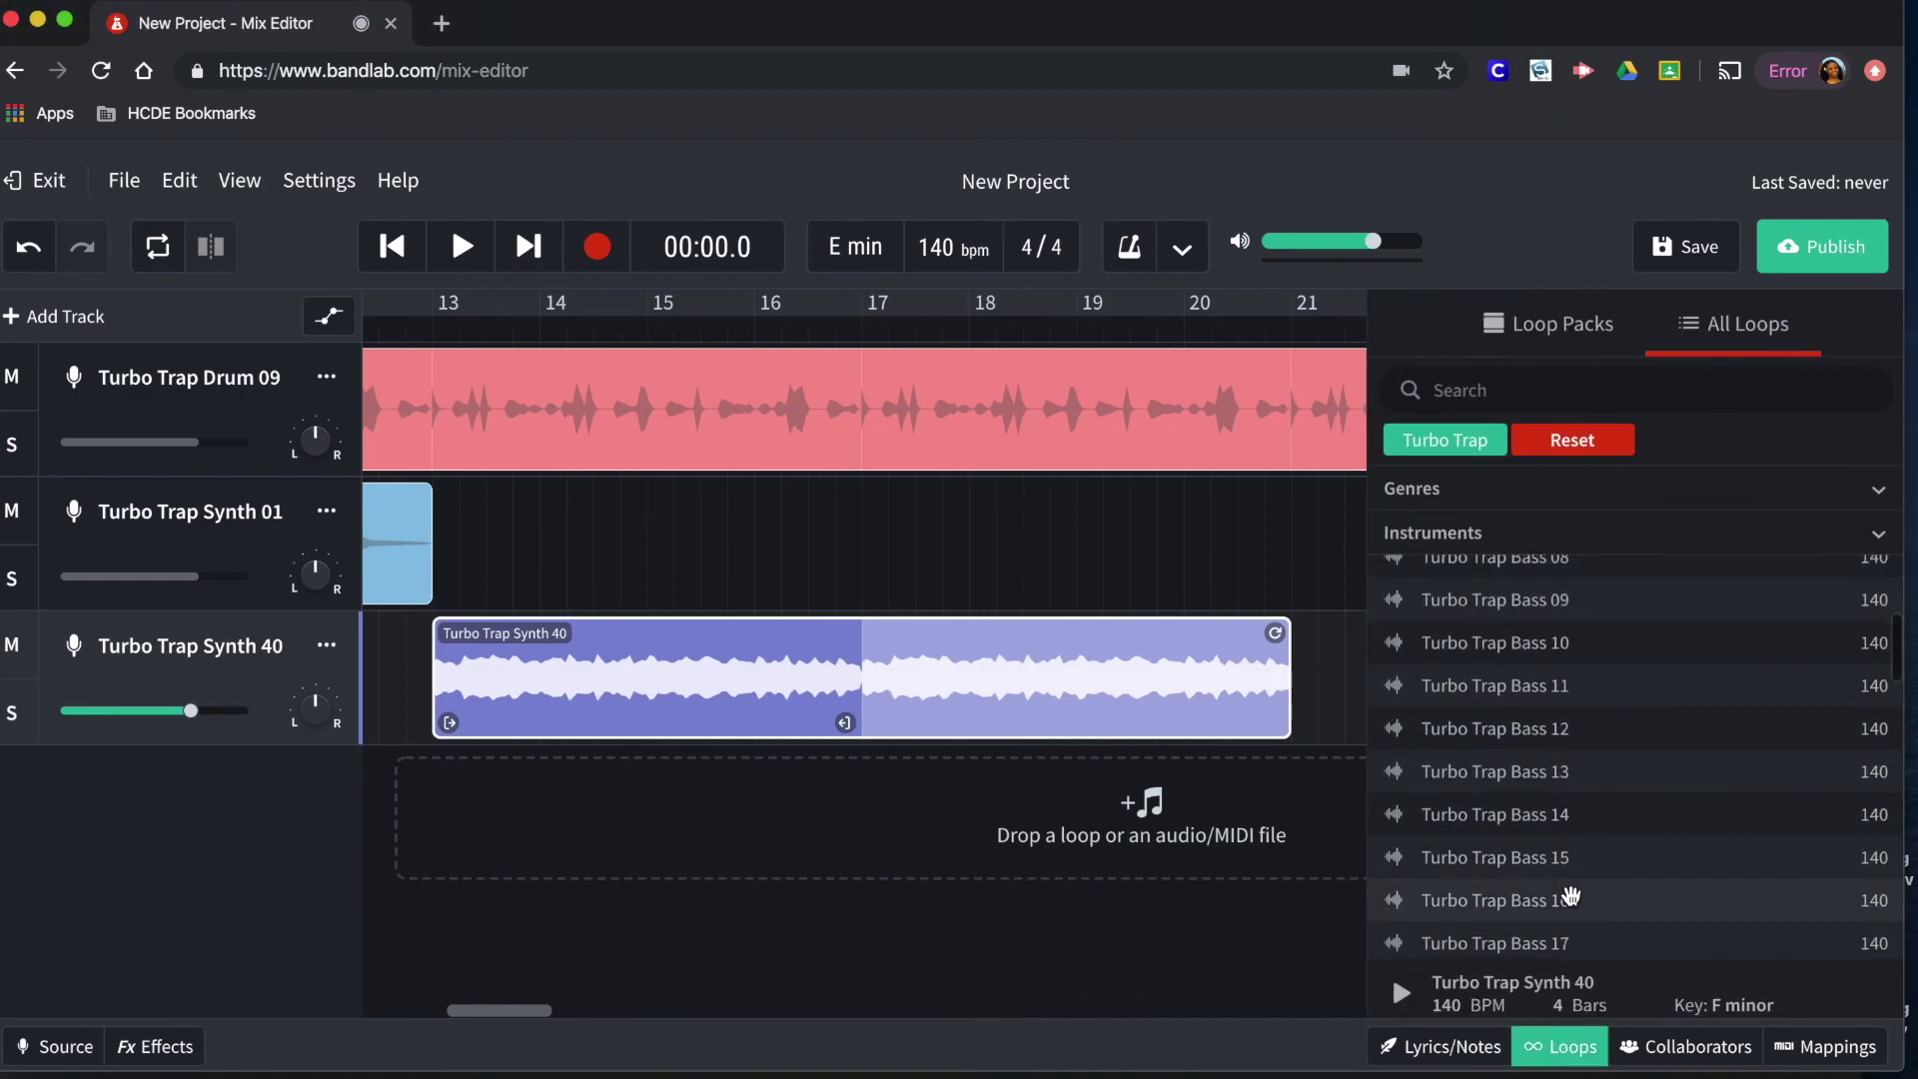
scroll(1570, 892, down, 10)
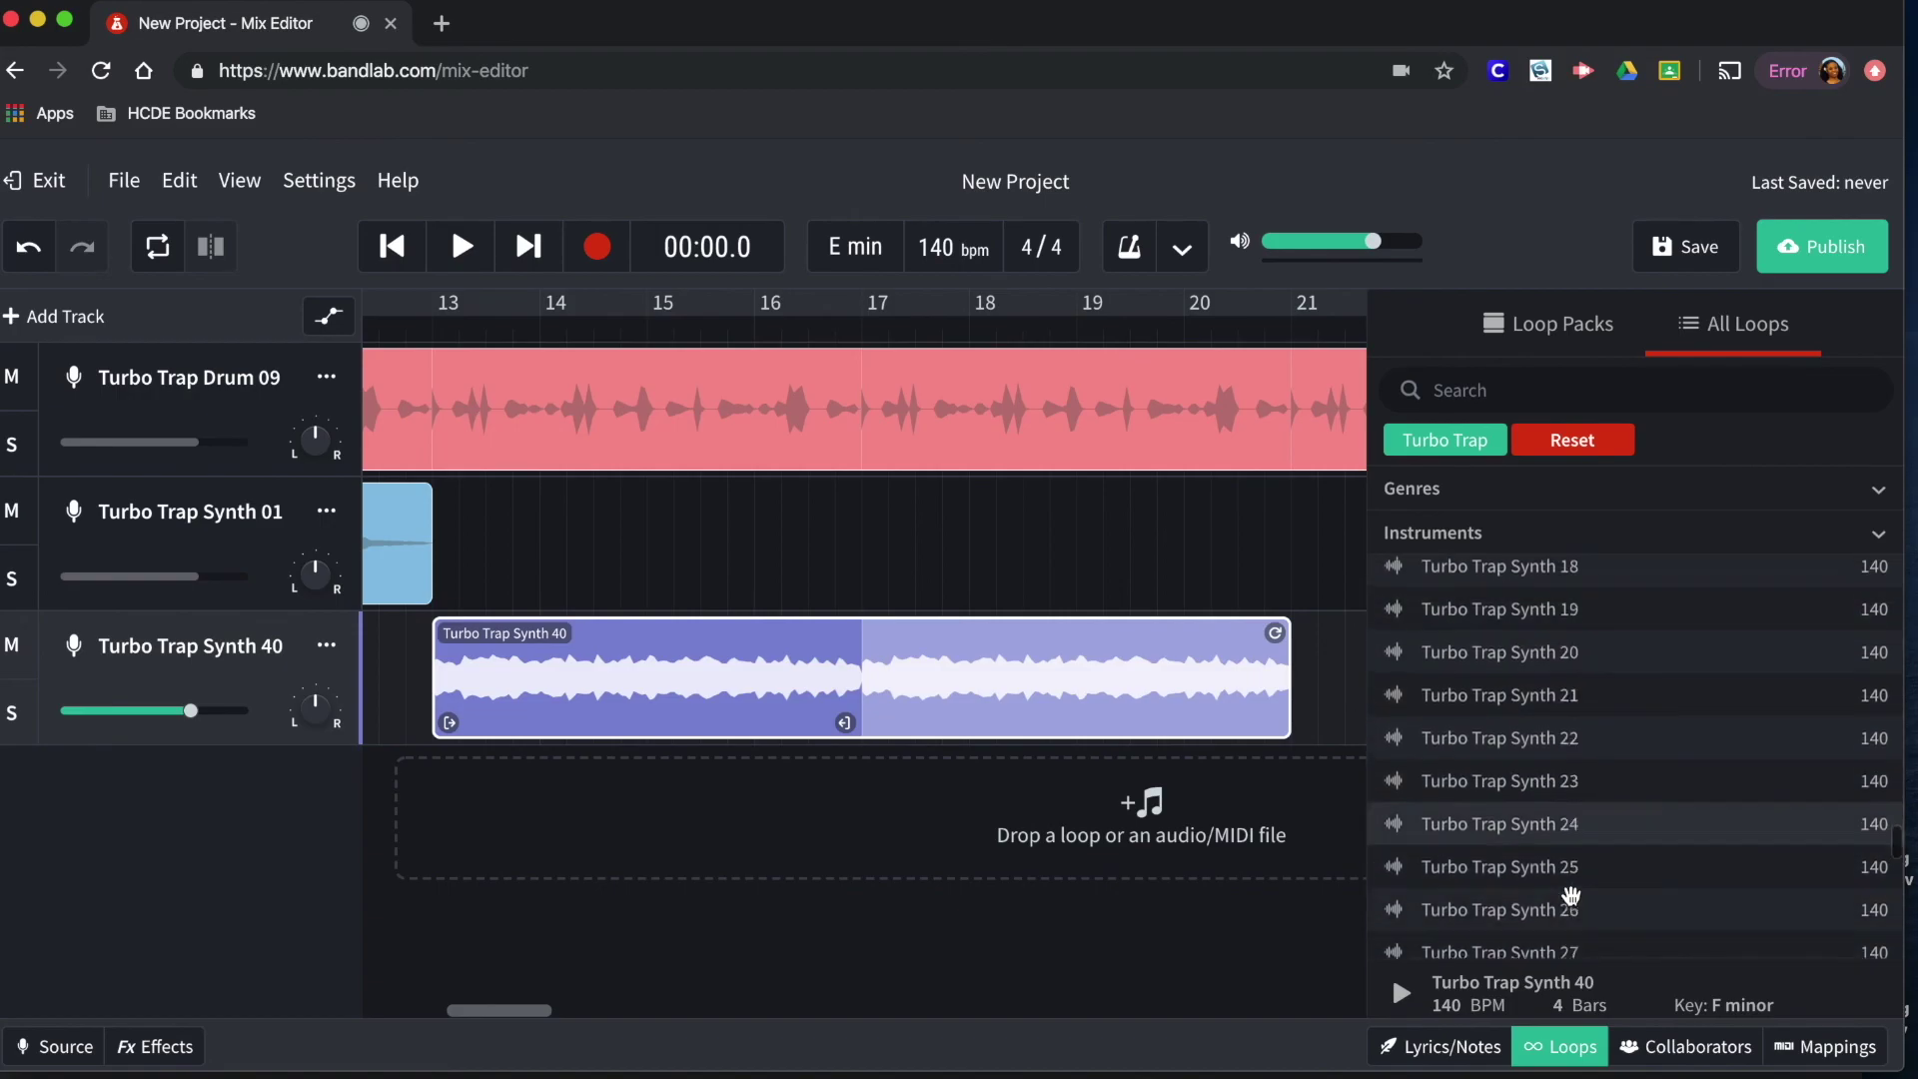
drag(1583, 780, 928, 814)
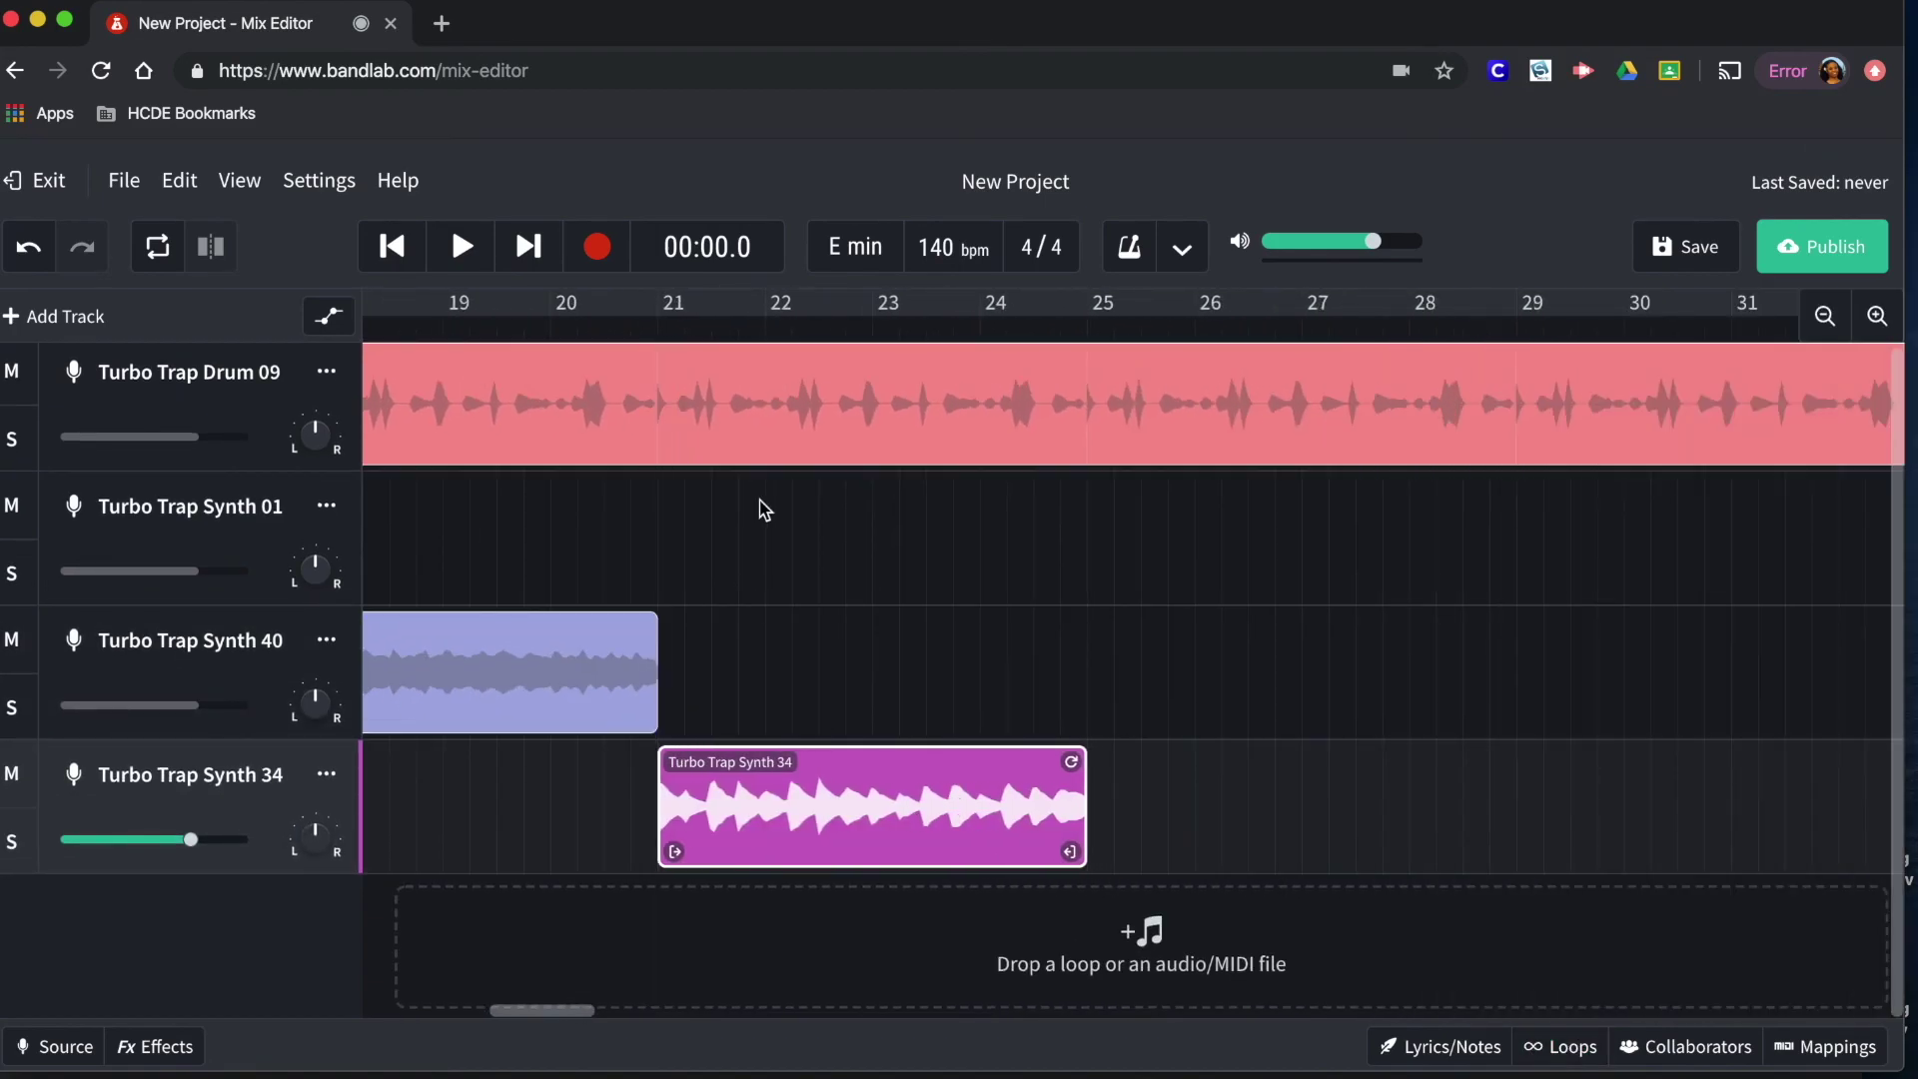
drag(1070, 761, 1518, 761)
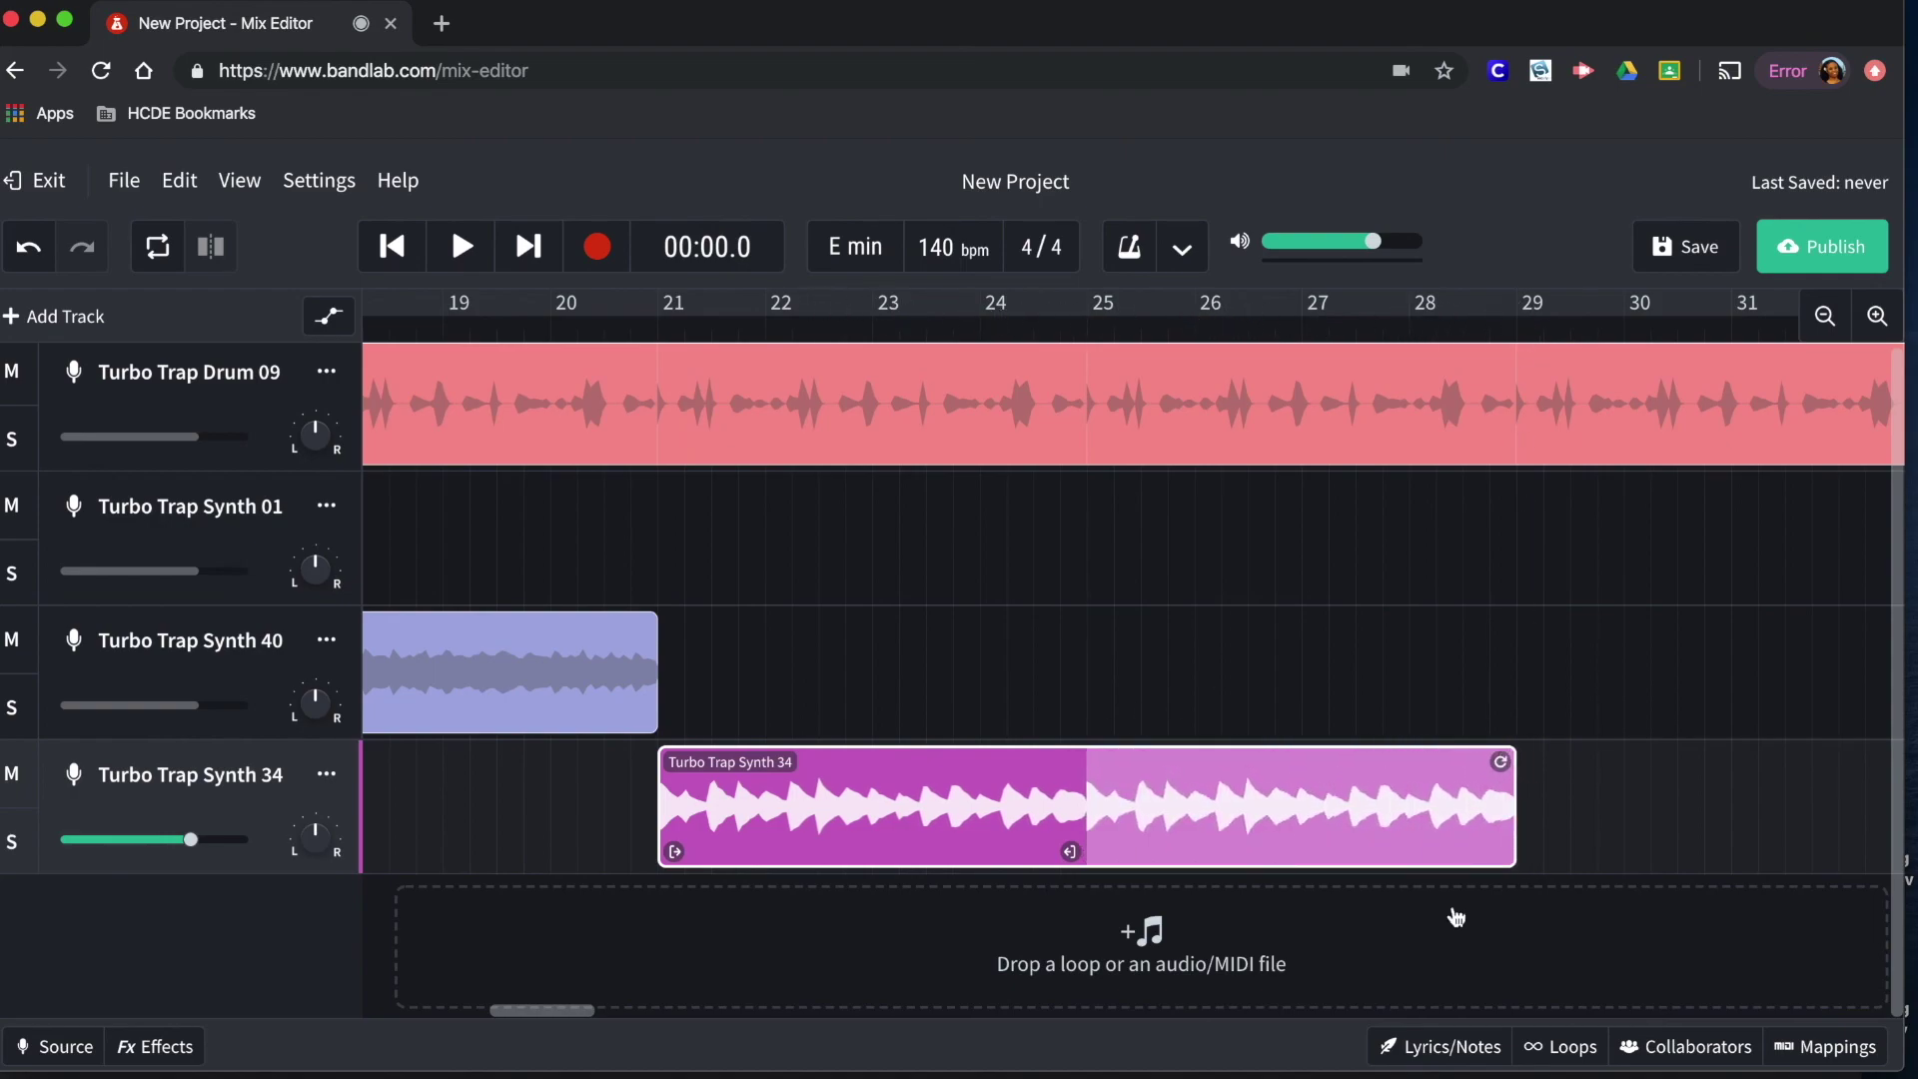
Add the Turbo Trap Bass 01 loop on a new track at bar 29 and repeat it to about bar 37
scroll(1451, 929, right, 5)
click(1564, 1047)
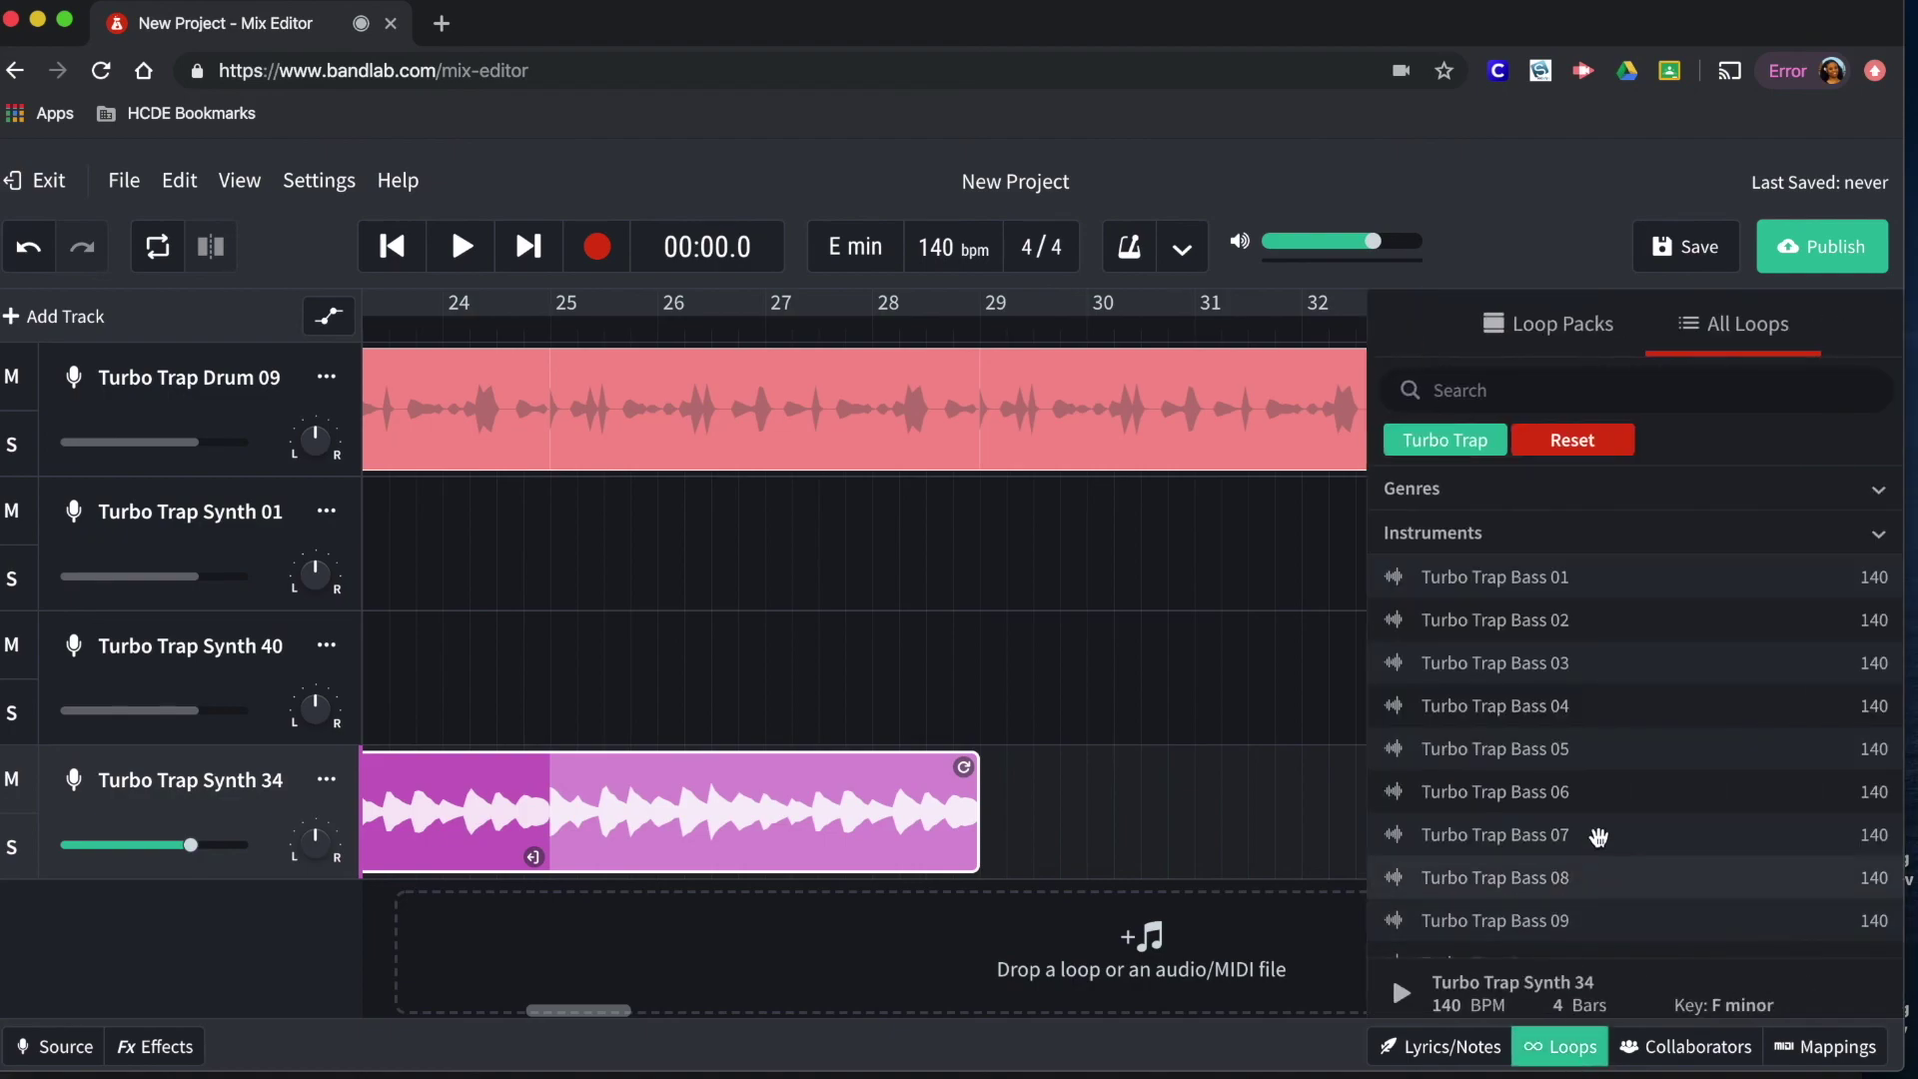
scroll(1618, 779, down, 15)
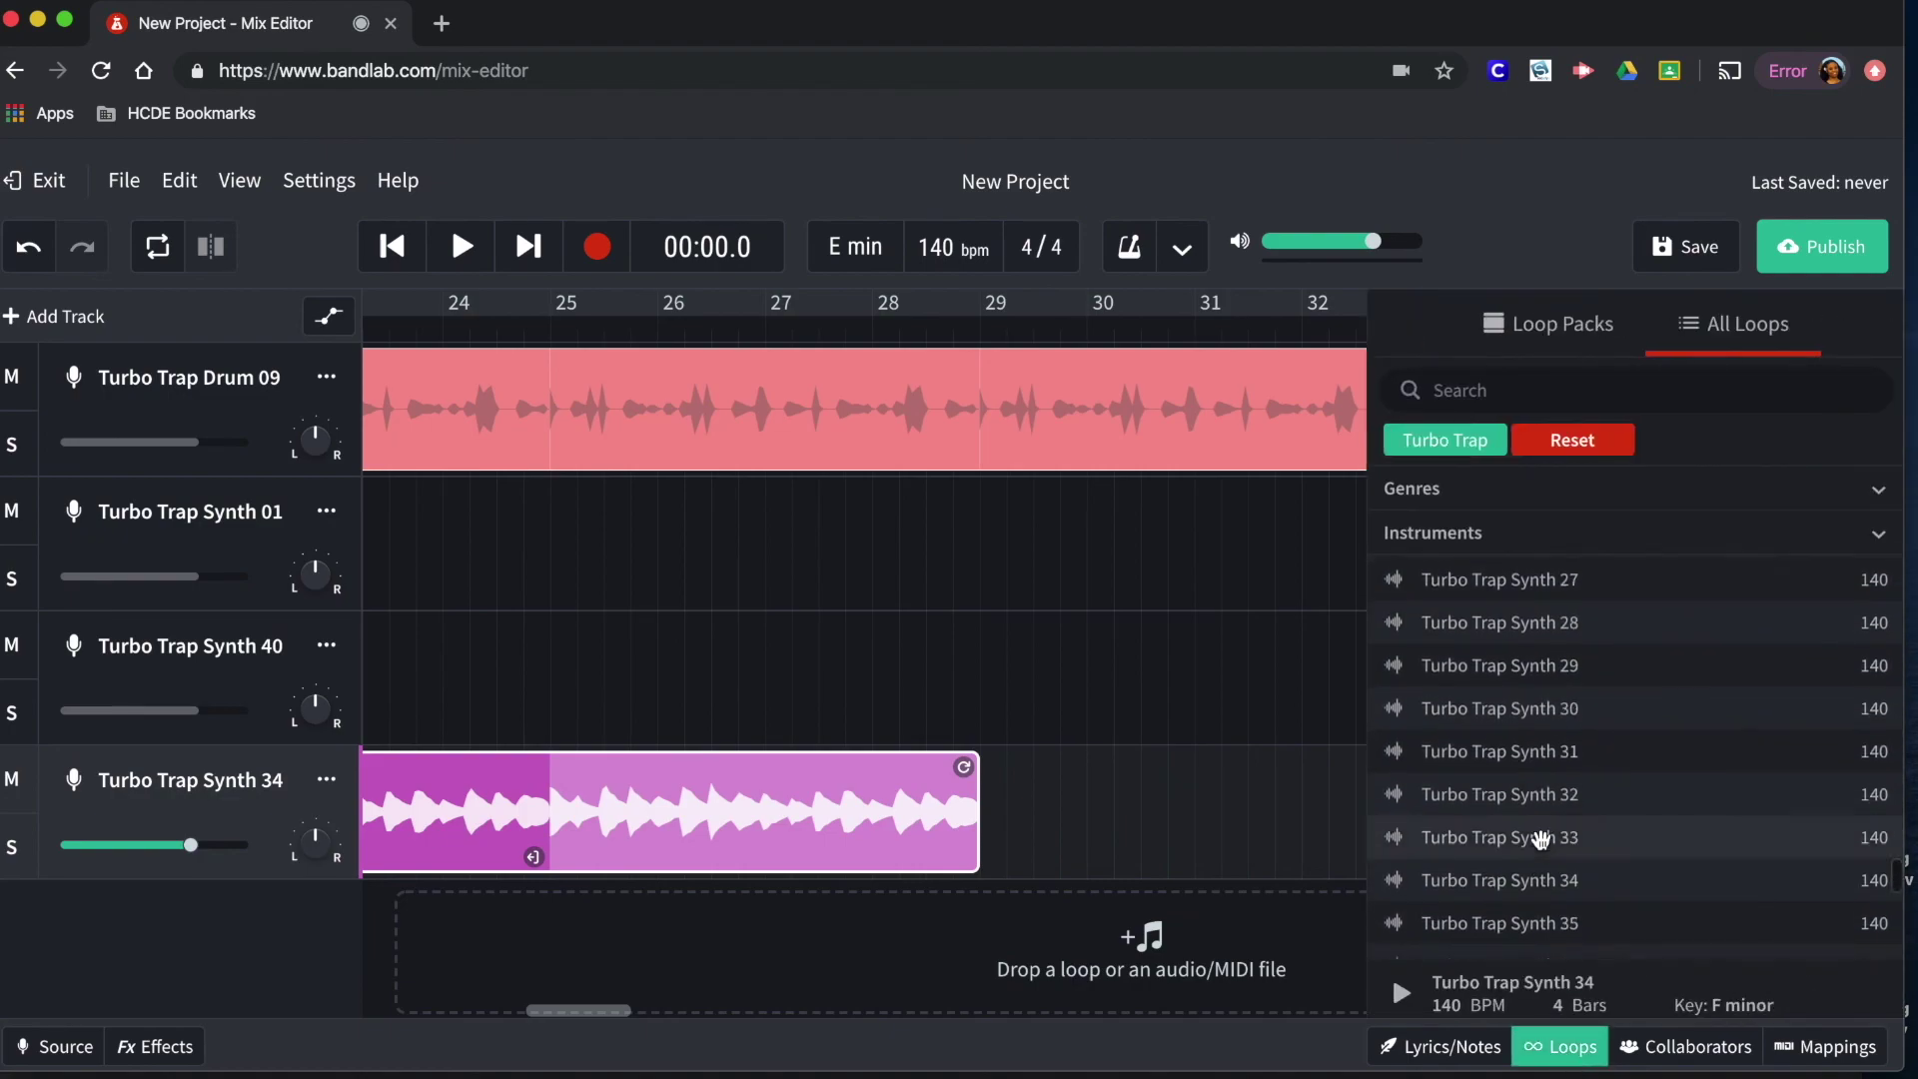
scroll(1541, 707, up, 15)
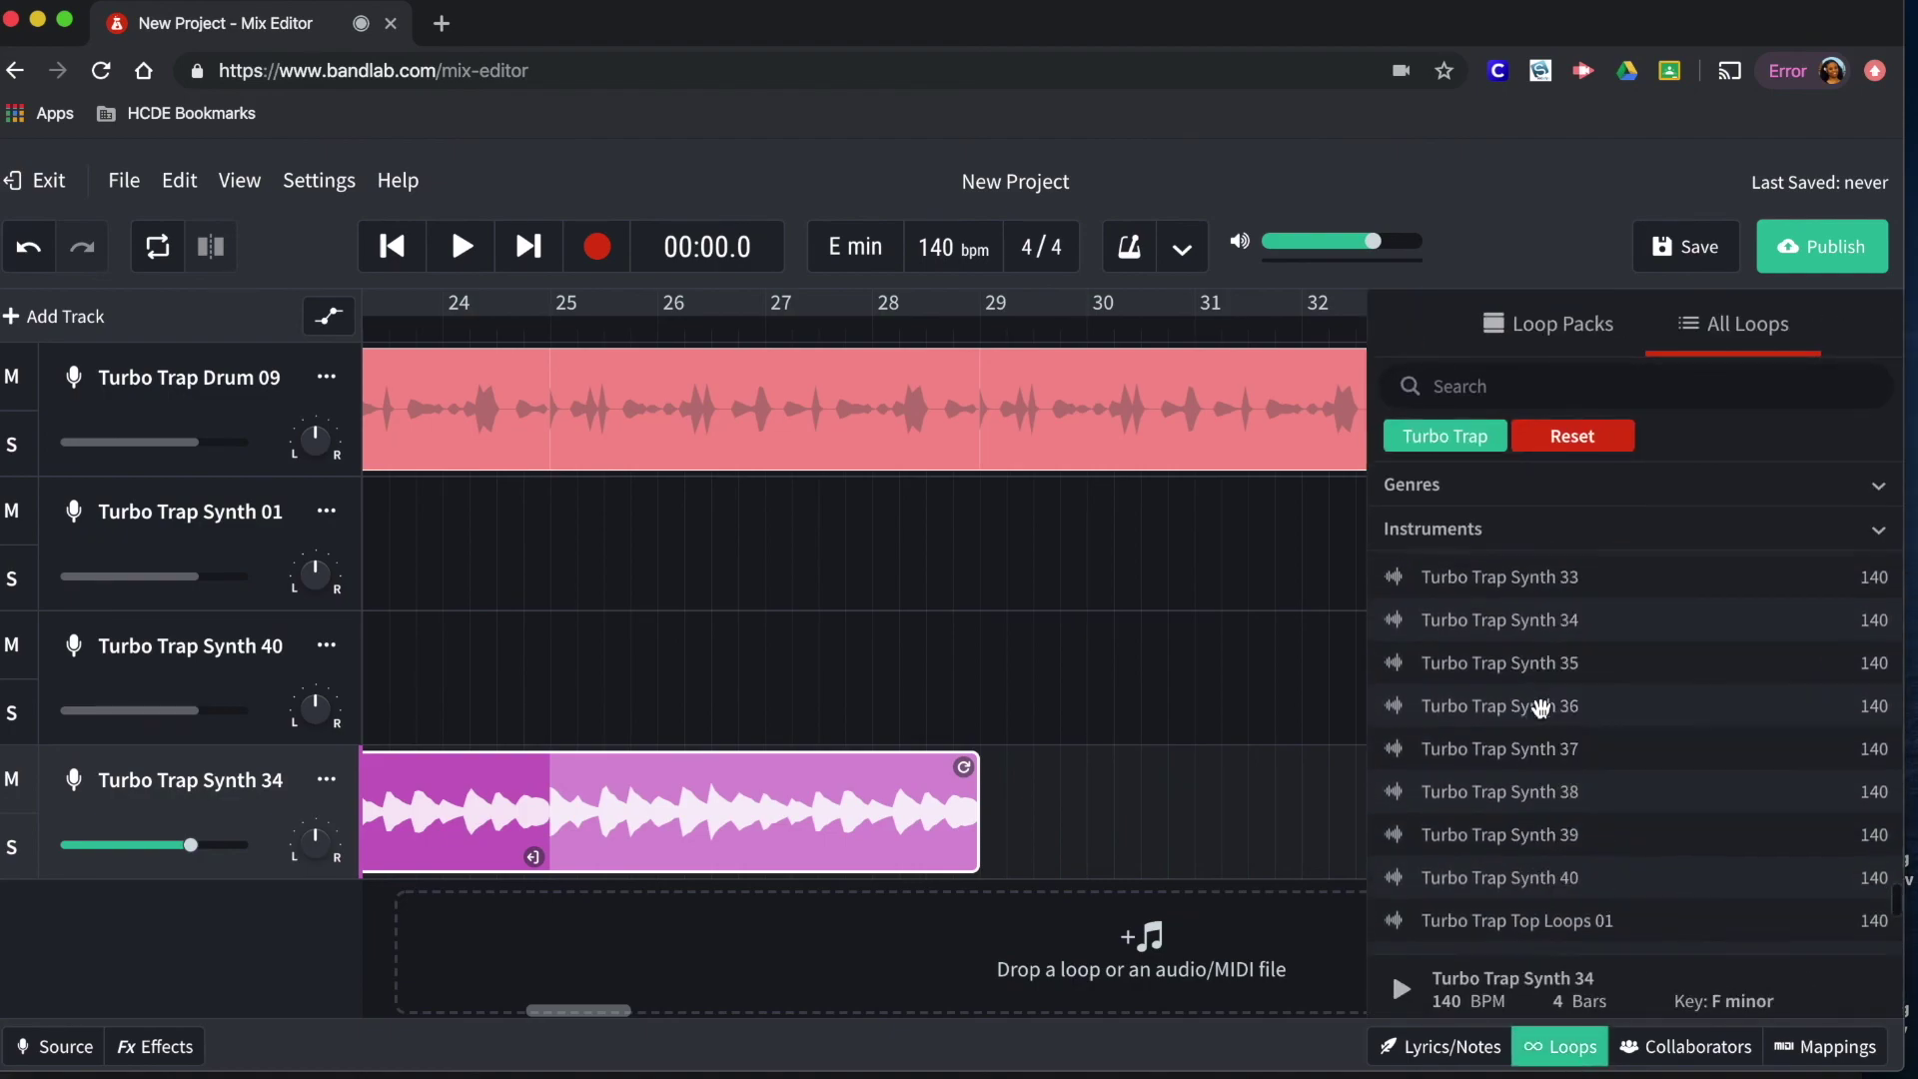
drag(1538, 584, 1033, 922)
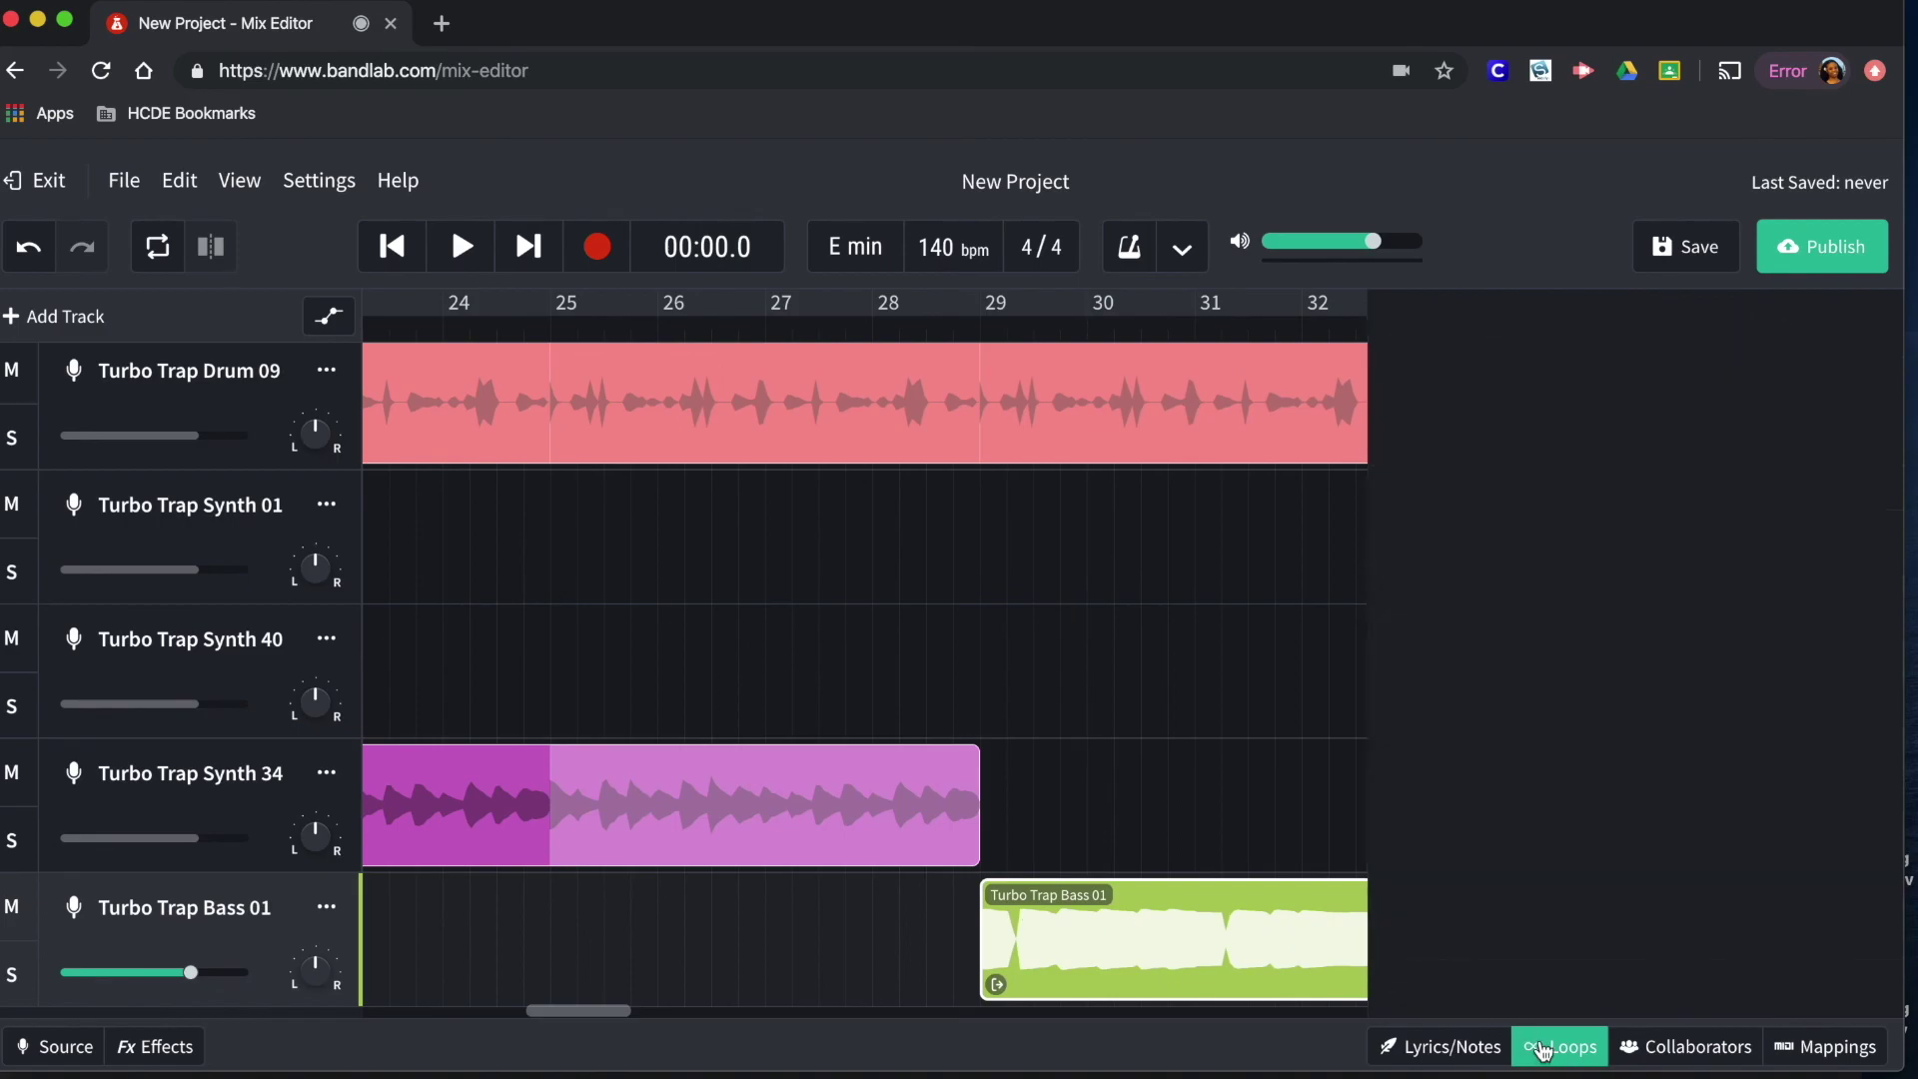
scroll(1199, 857, right, 3)
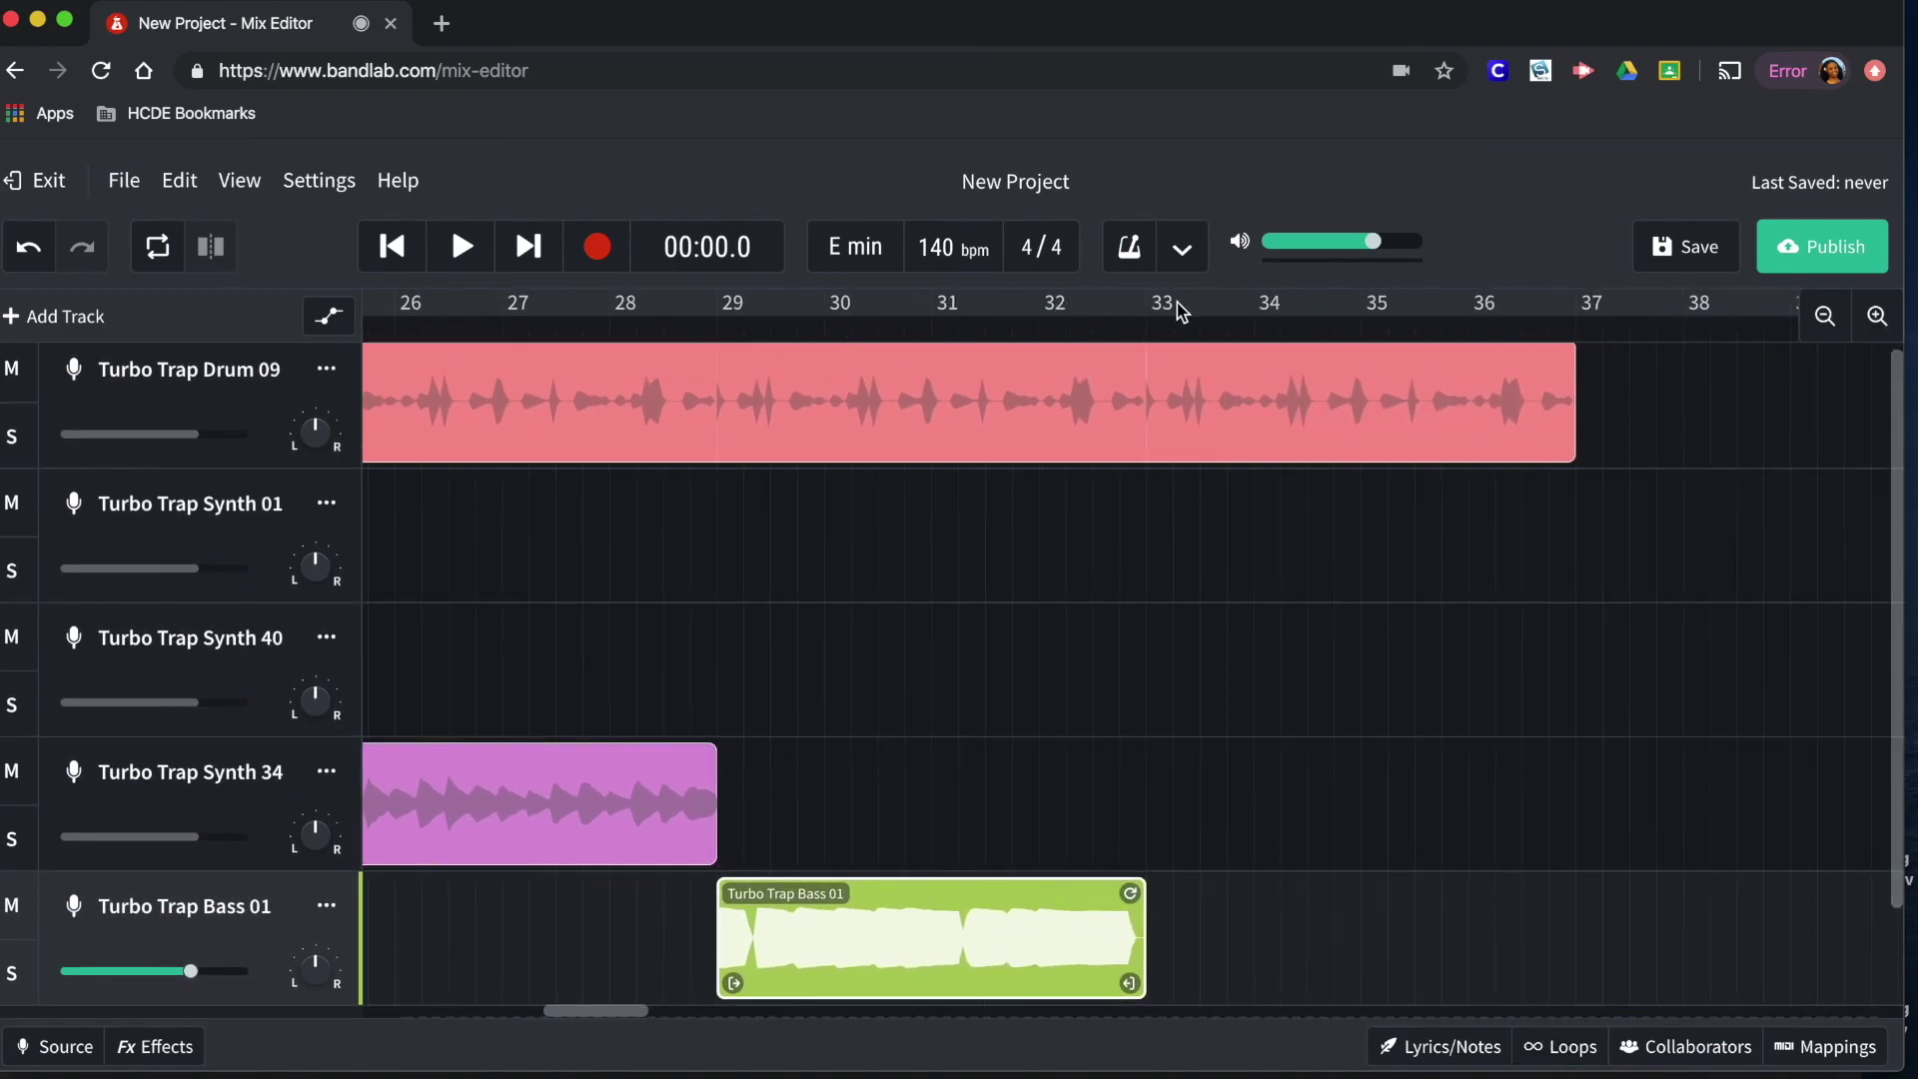
drag(1129, 892, 1598, 884)
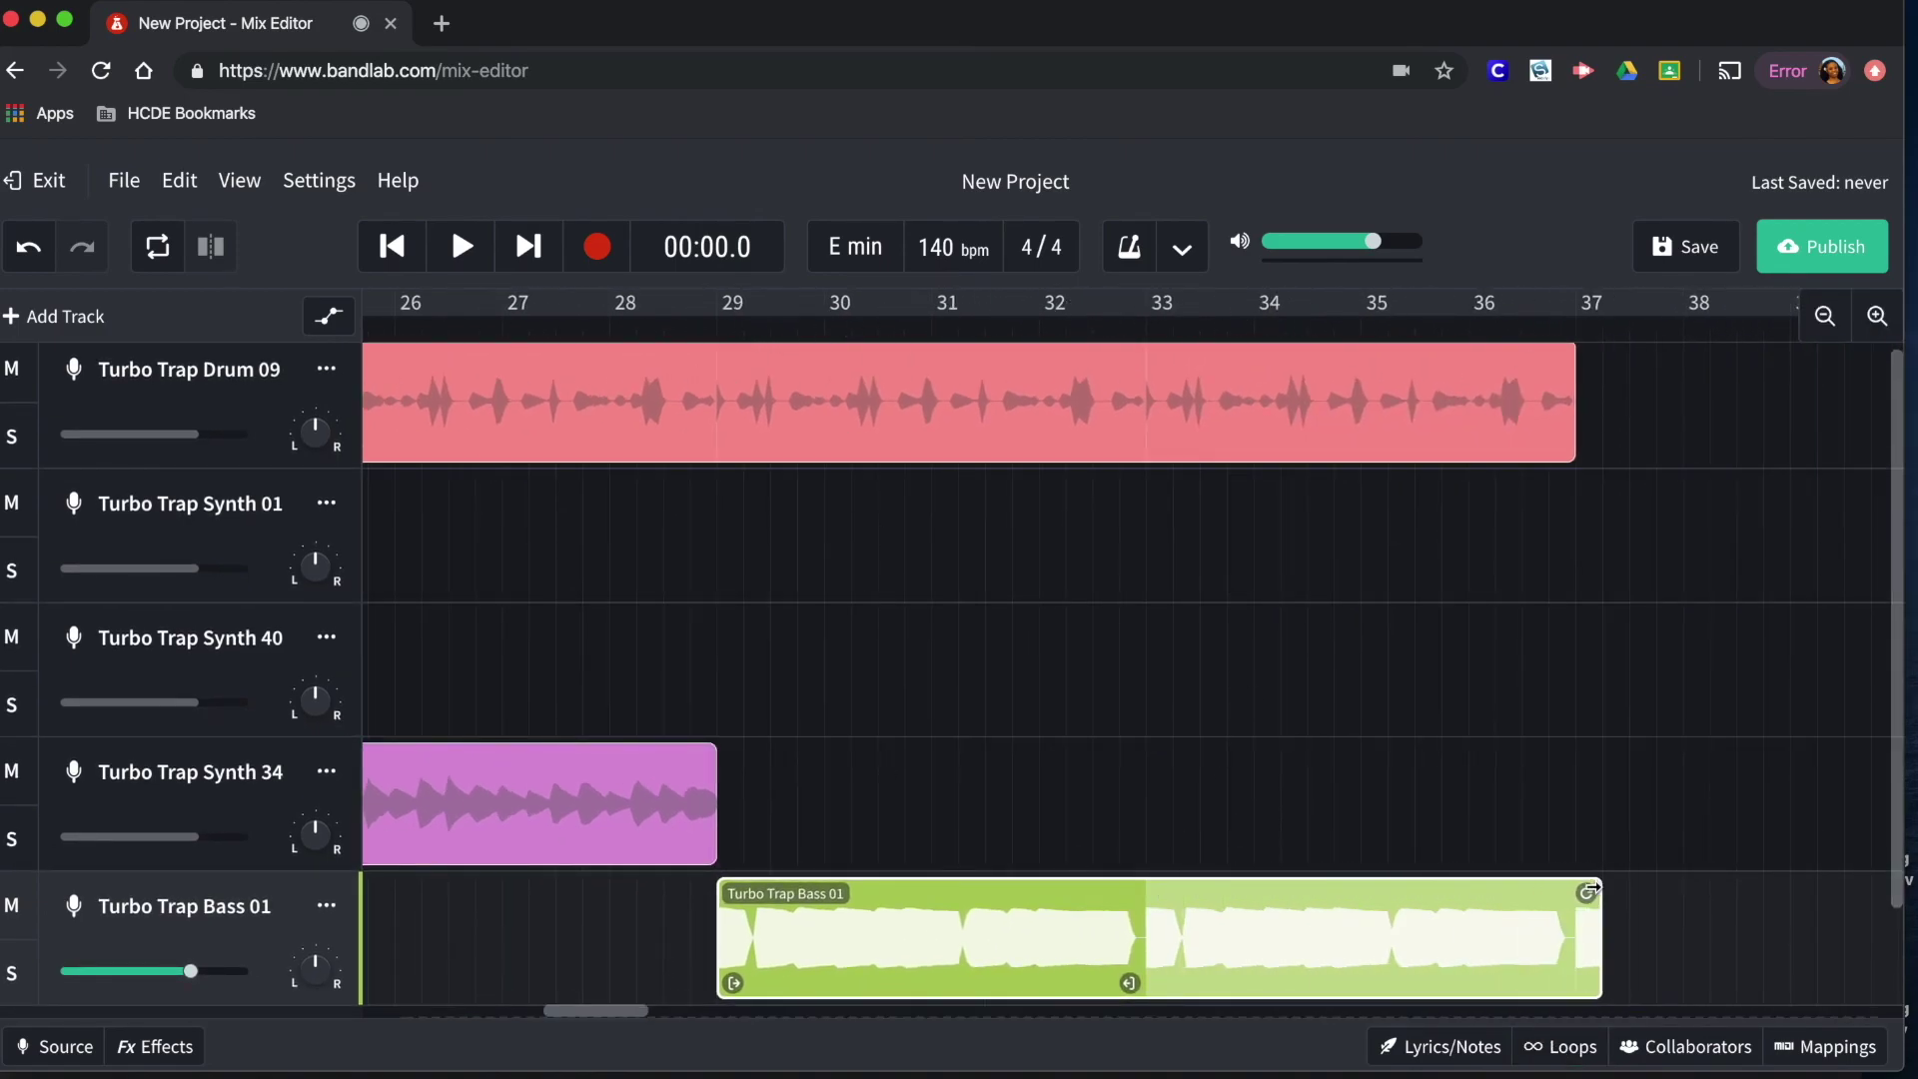